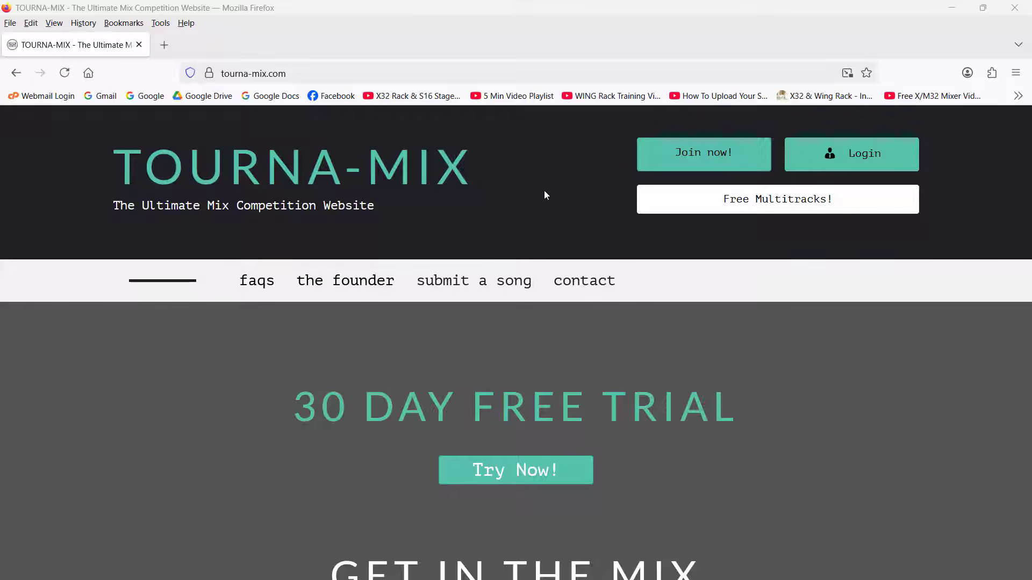
- Open the free multitracks page on the Tourna-Mix website
click(781, 208)
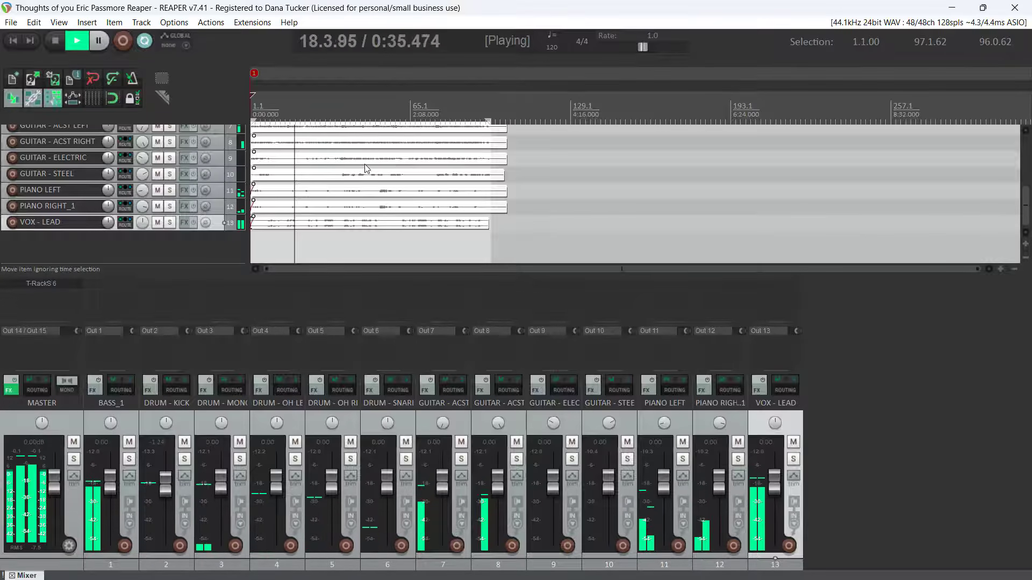
- Stop playback in REAPER and check the ASIO driver and input/output ranges in the audio device preferences
click(55, 40)
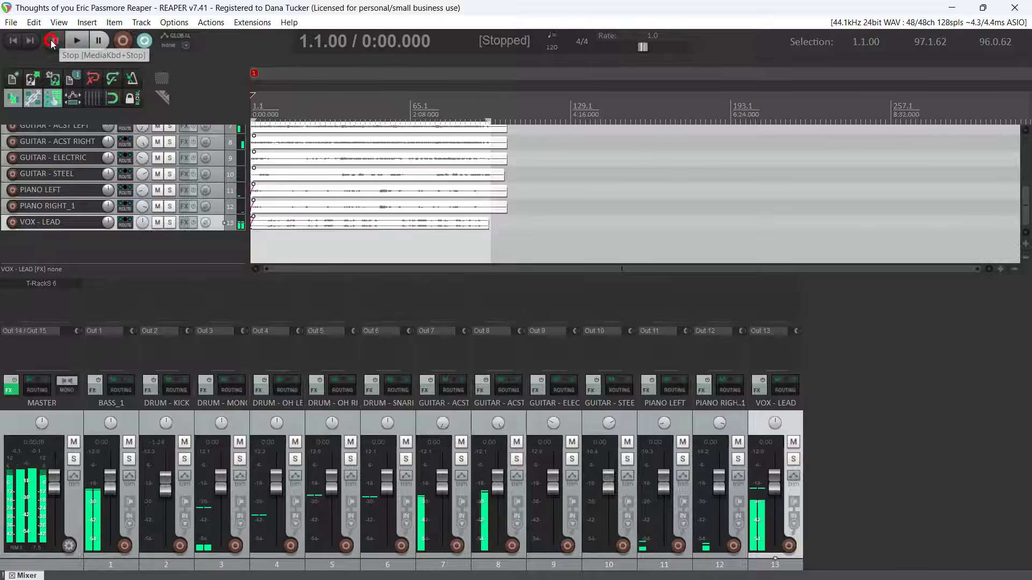
click(998, 23)
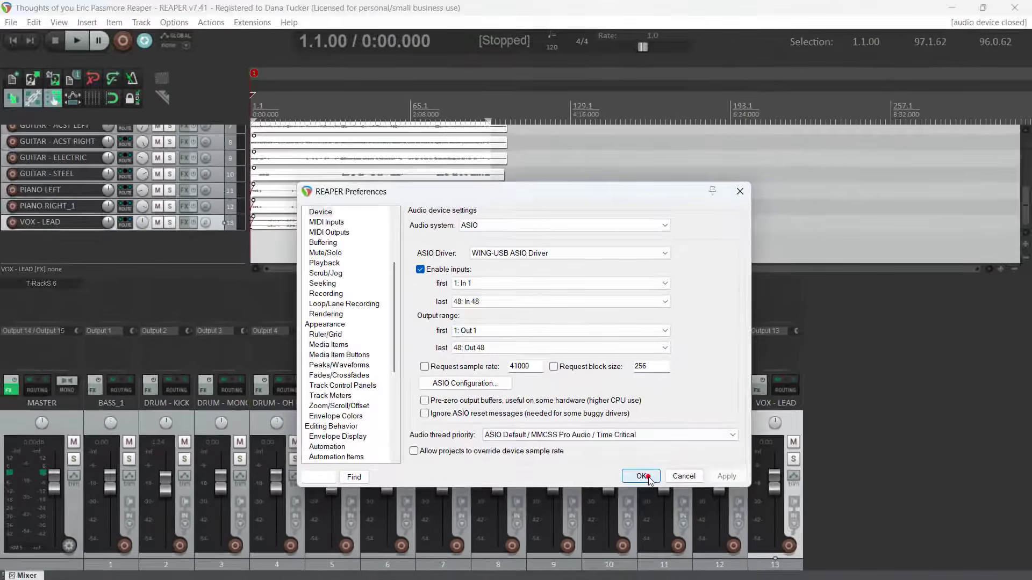
click(657, 480)
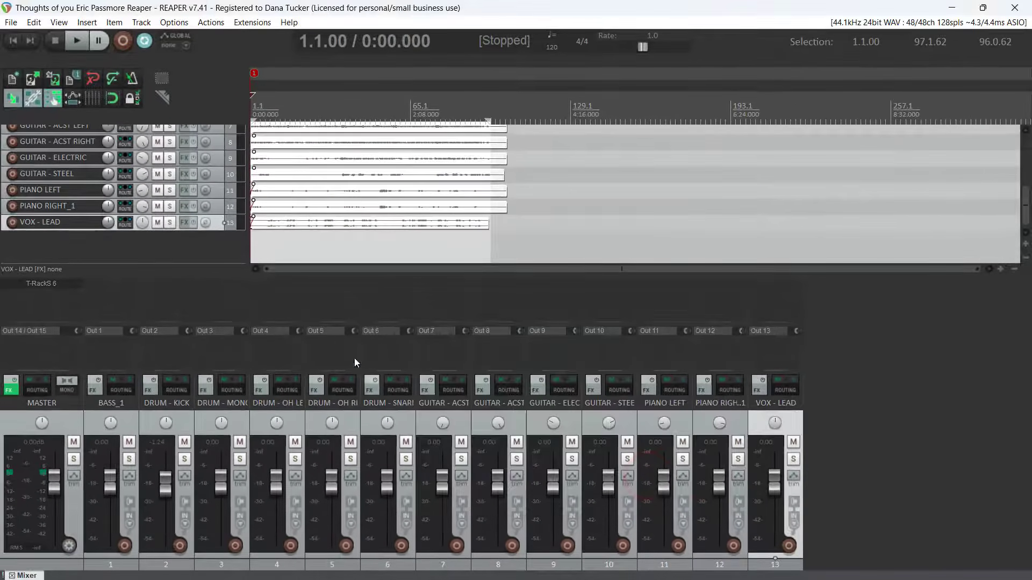
- Examine the routing matrix for the track record inputs, the individual track outputs and the master hardware output
click(42, 24)
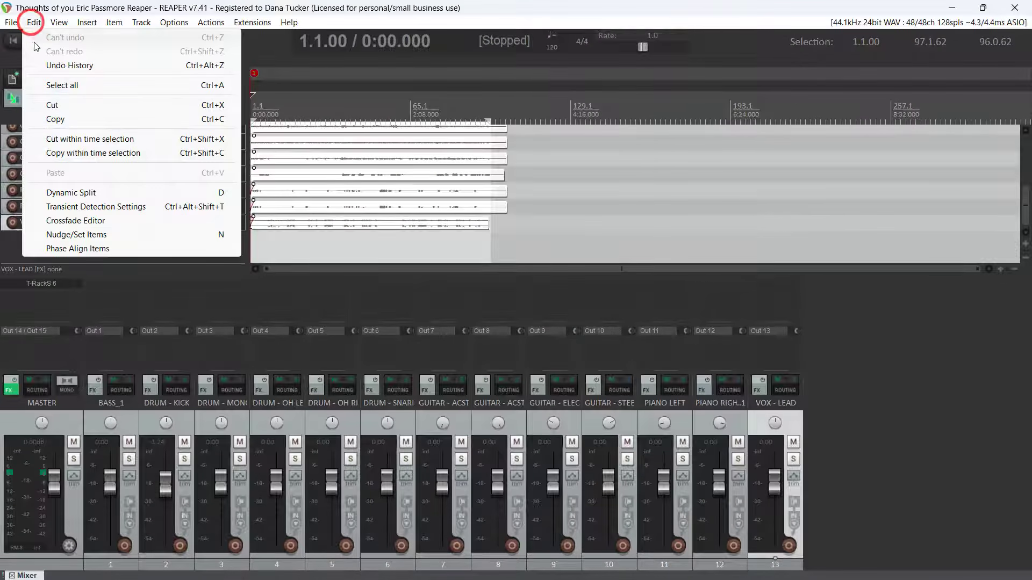
mouse_move(59, 23)
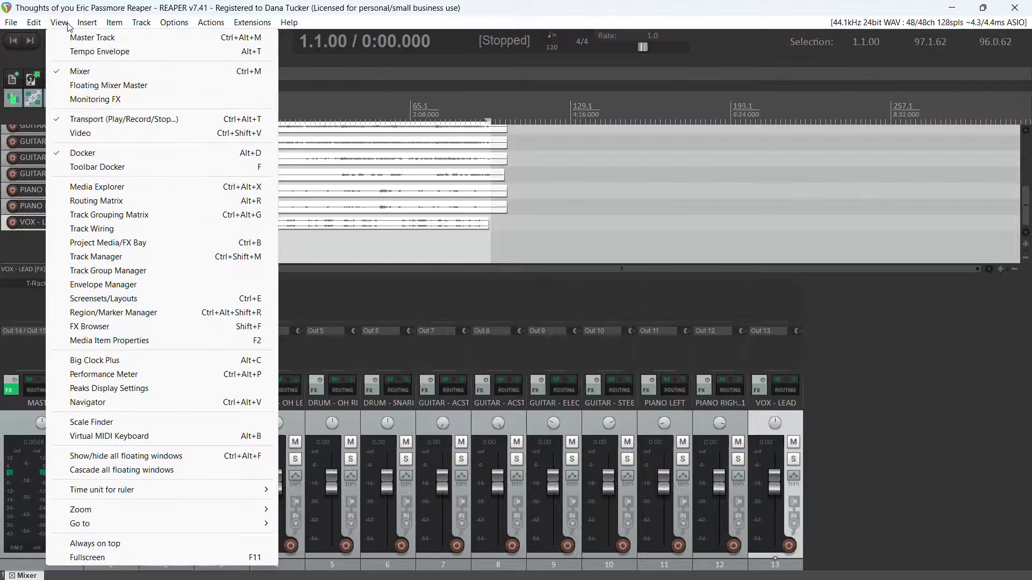
click(71, 201)
scroll(121, 444, down, 5)
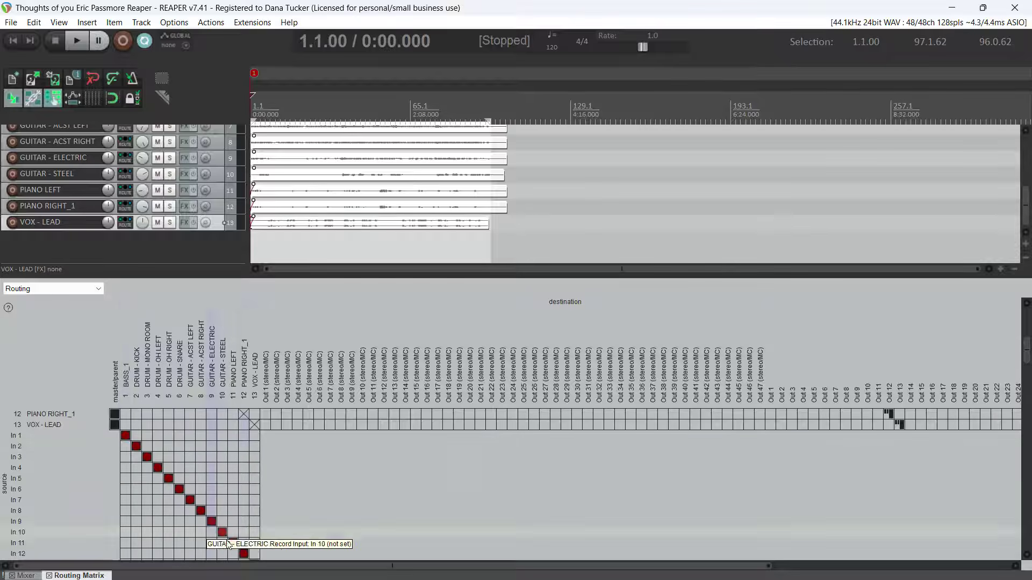
scroll(779, 424, up, 5)
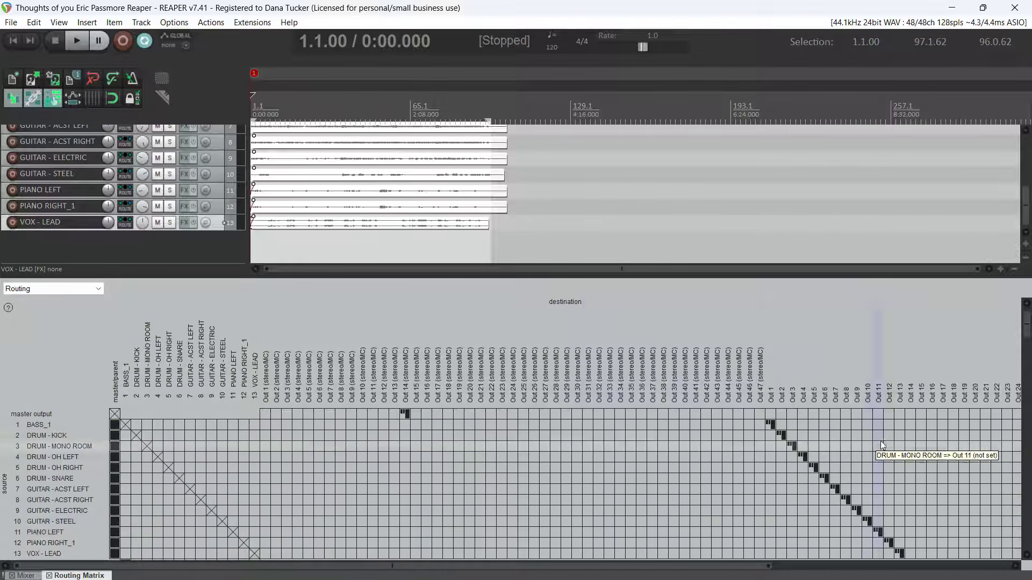
scroll(344, 526, right, 5)
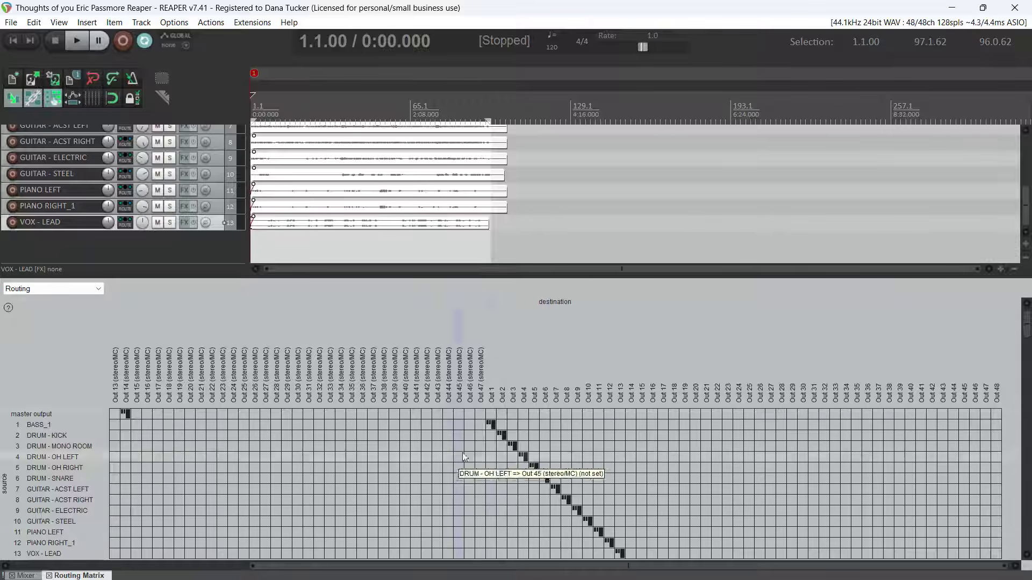
scroll(462, 472, down, 3)
scroll(625, 461, up, 3)
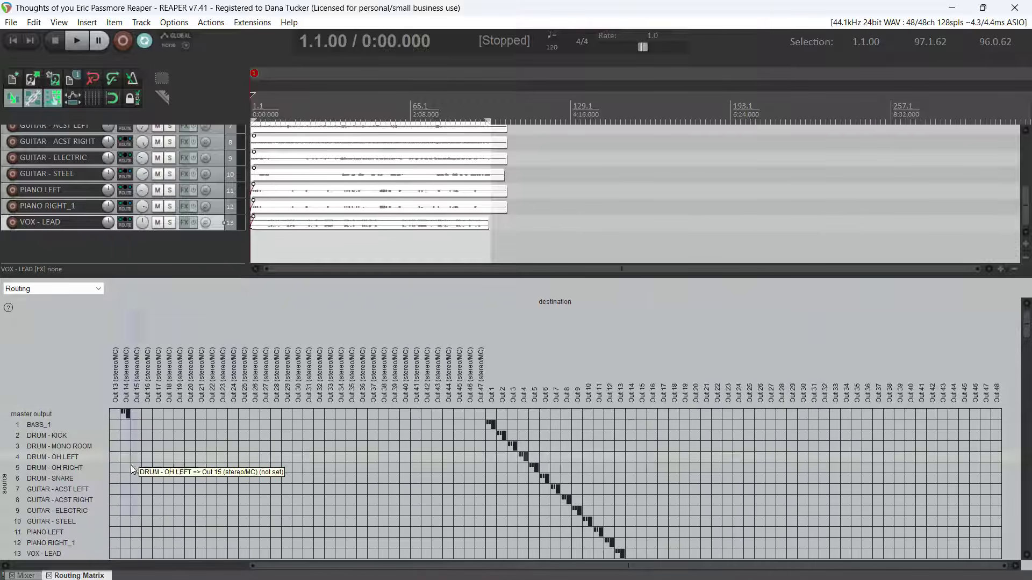
click(49, 575)
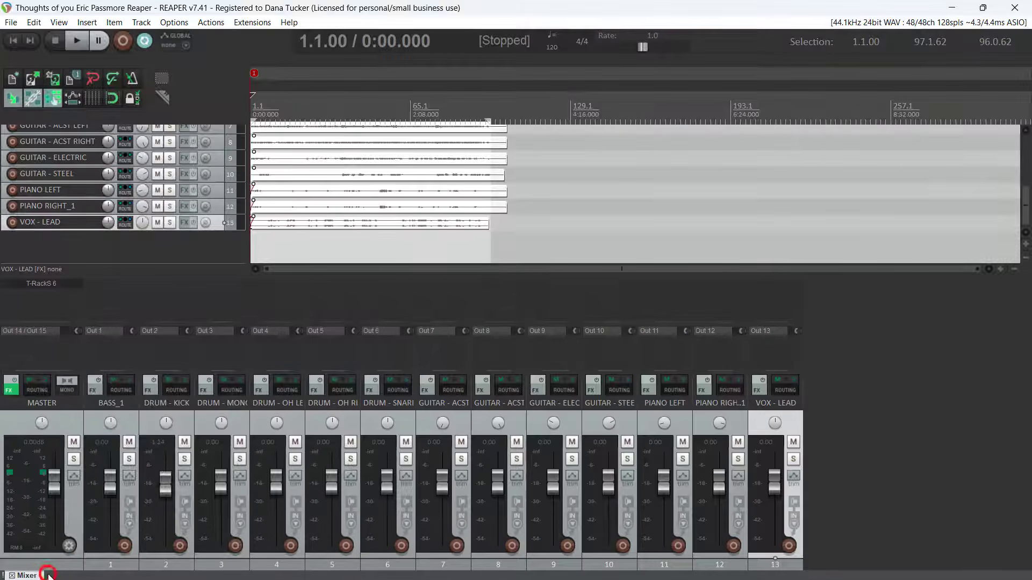
- Delete the Out 14 / Out 15 hardware output from the master track and play the project briefly
click(29, 331)
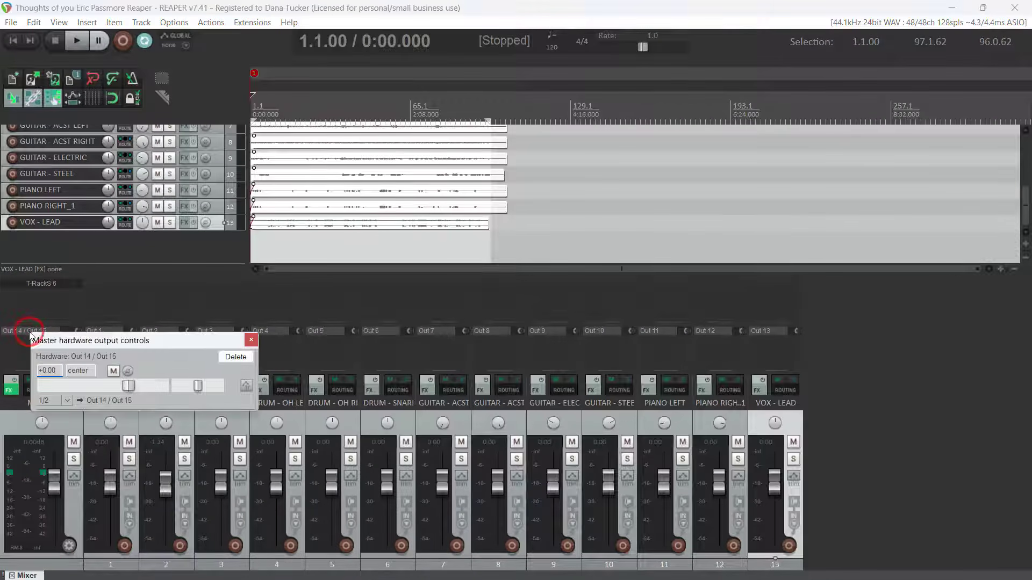
click(237, 357)
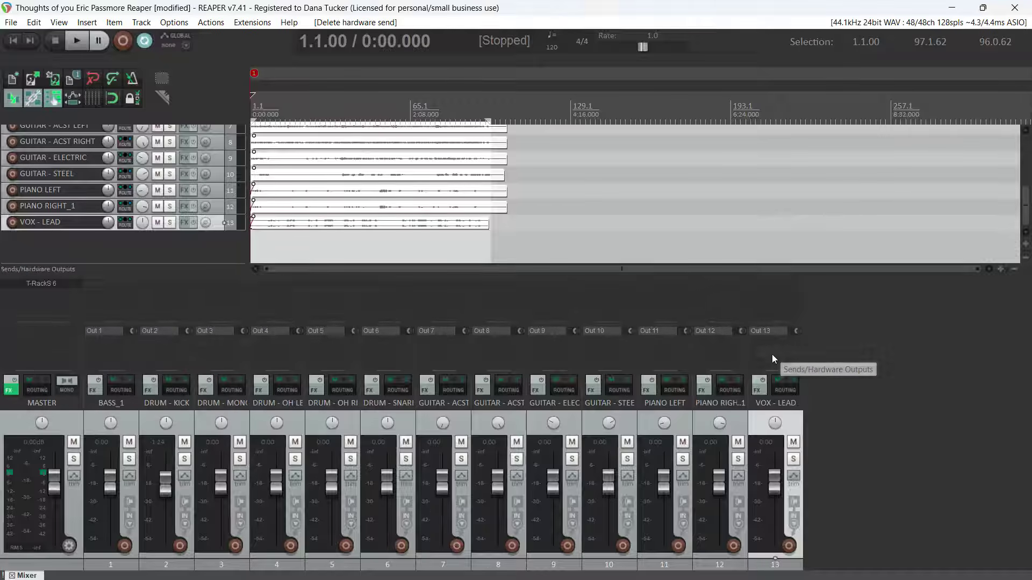
click(77, 41)
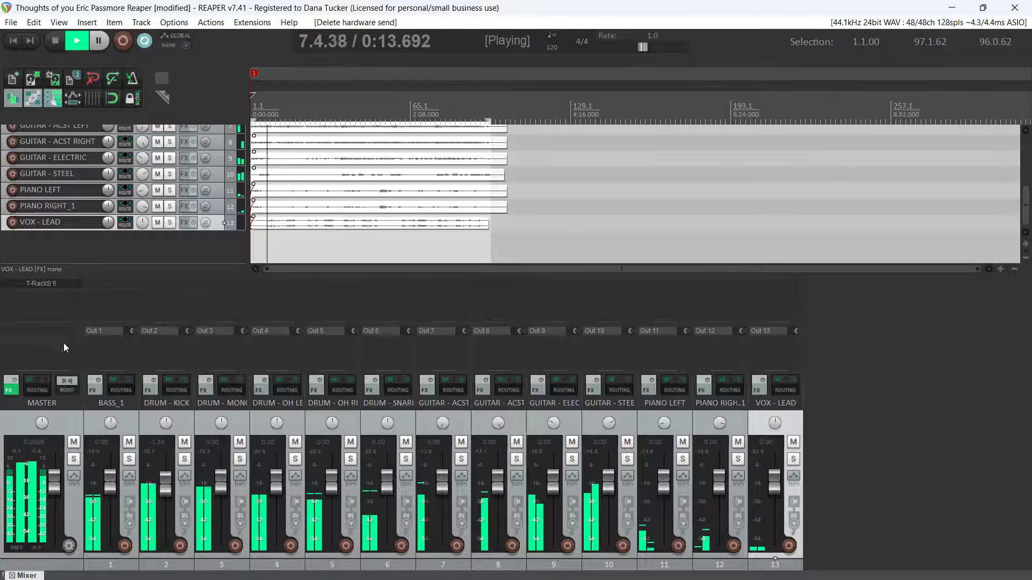
key(space)
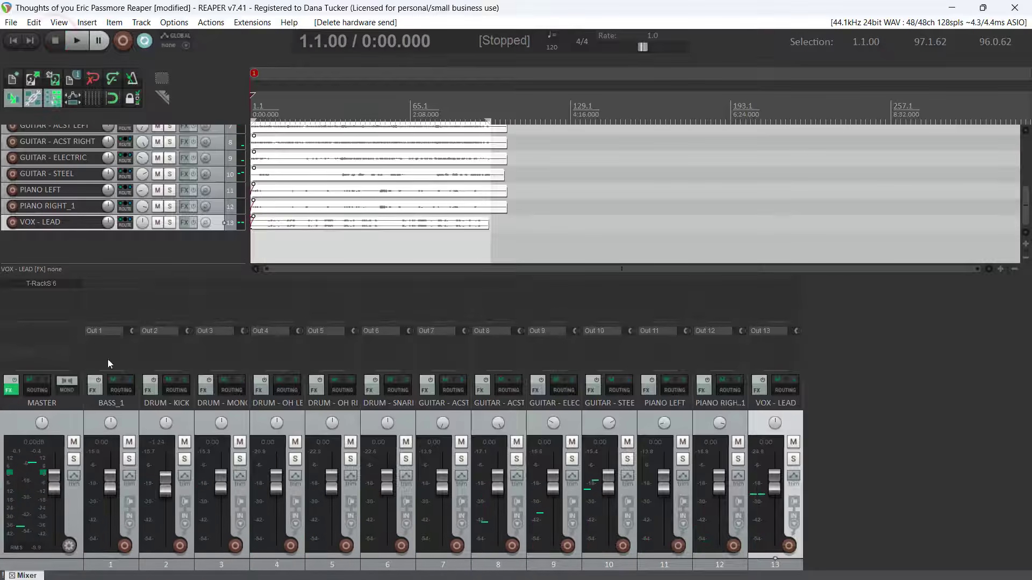
- Add Out 14 / Out 15 as the master track's hardware output
click(793, 428)
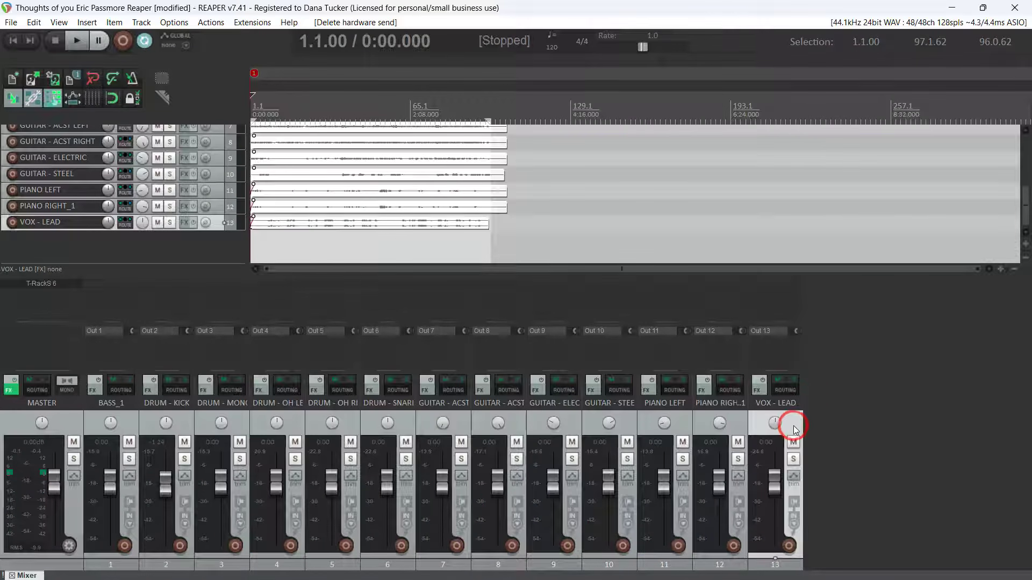
click(44, 337)
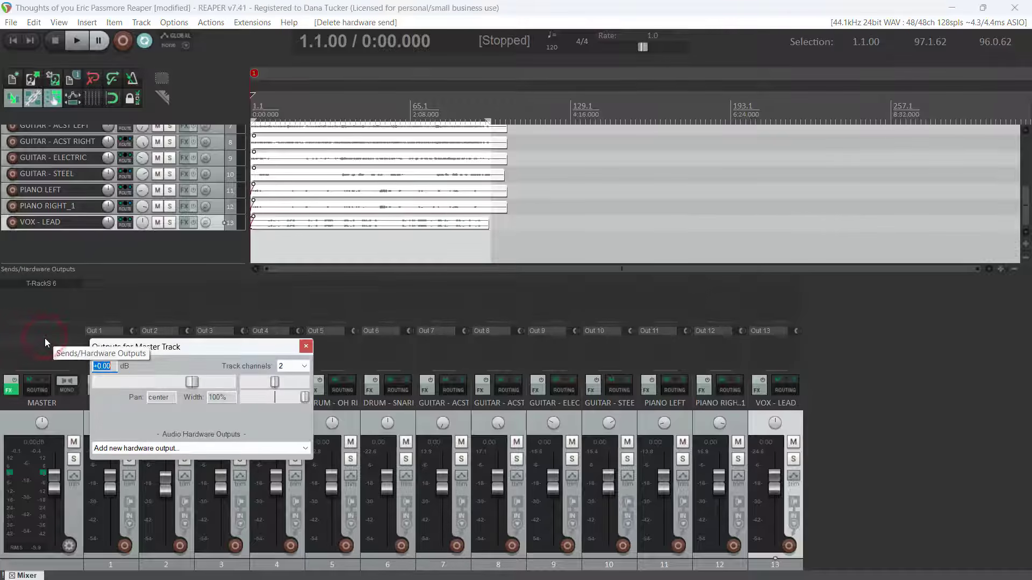
click(141, 449)
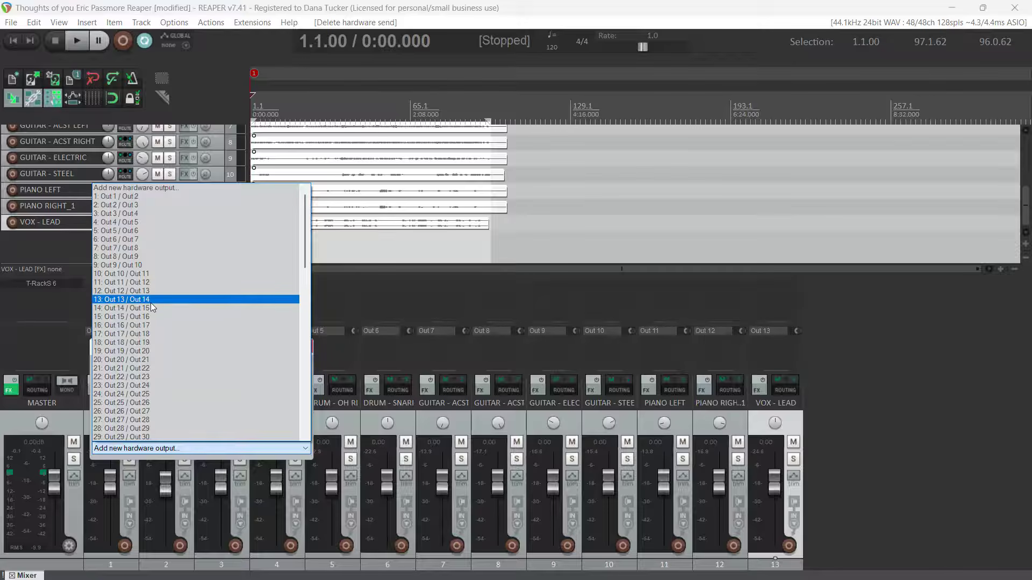
click(133, 308)
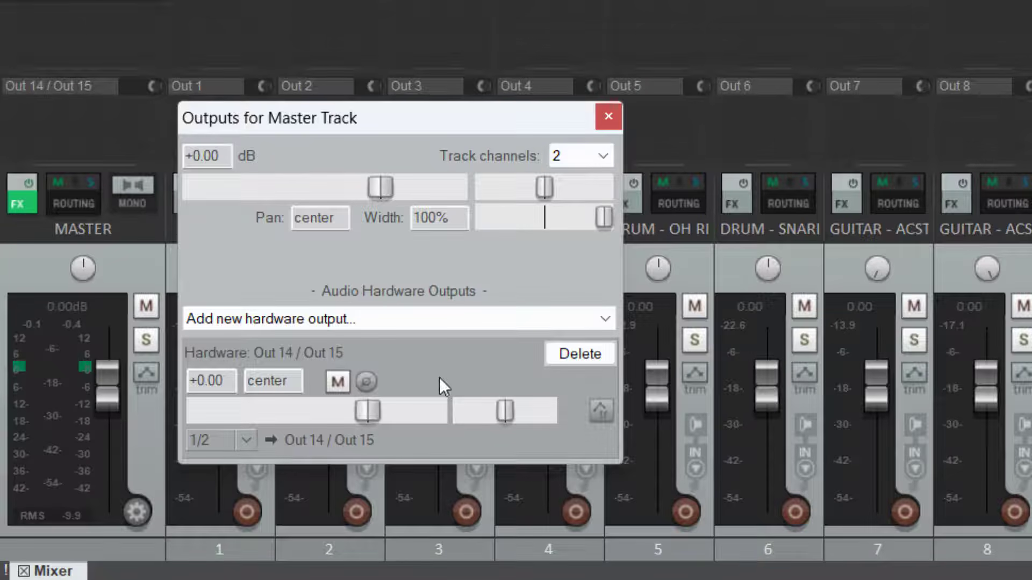
click(608, 117)
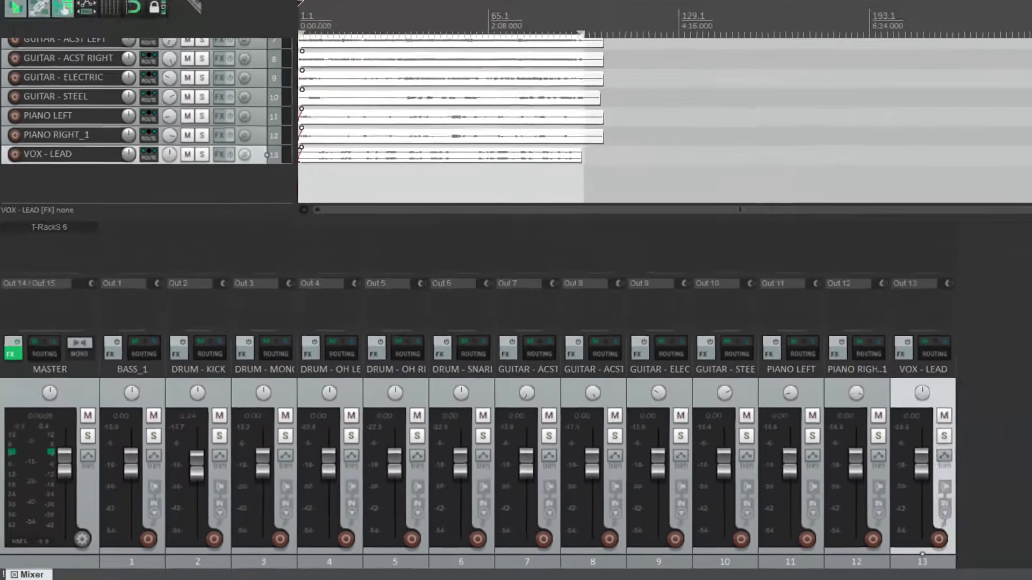
- Start project playback, switch to WING Edit and show the buses in the mix view
key(space)
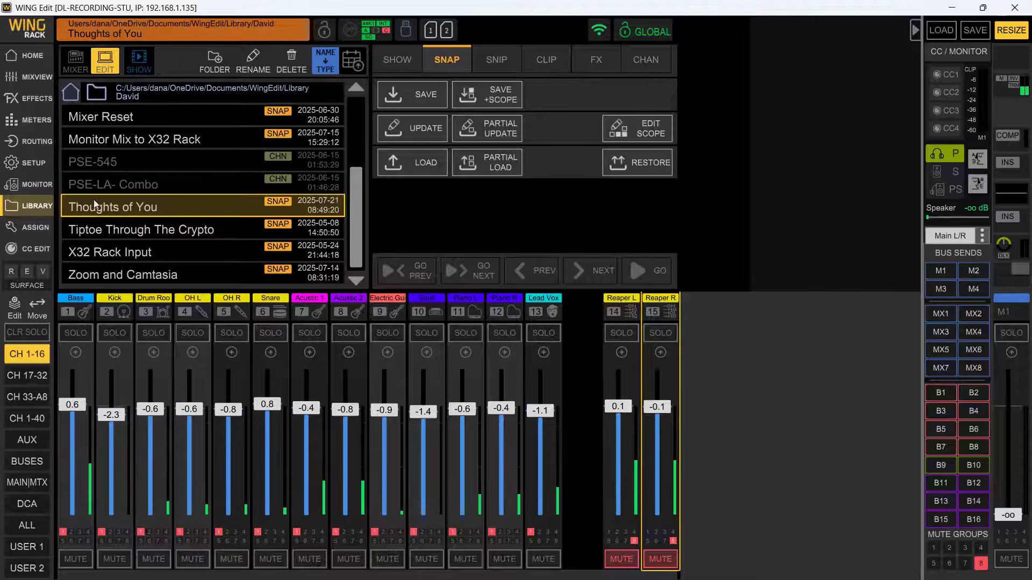
click(24, 56)
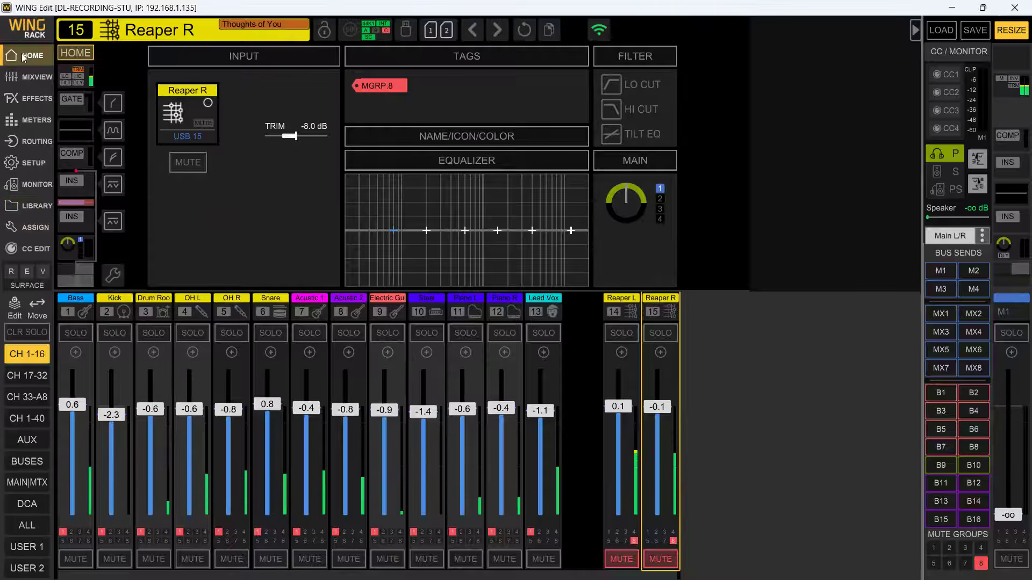
click(25, 77)
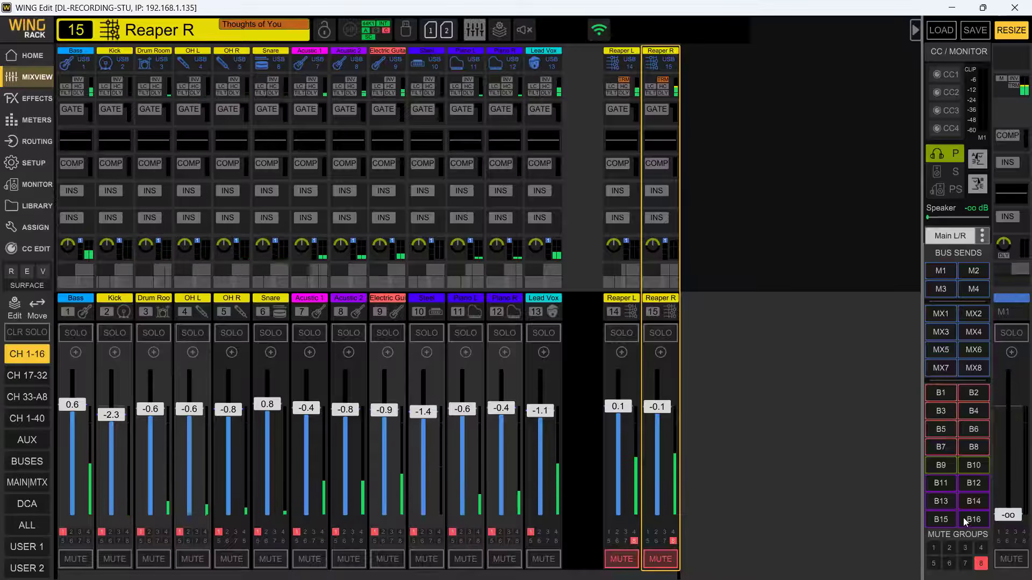
click(22, 467)
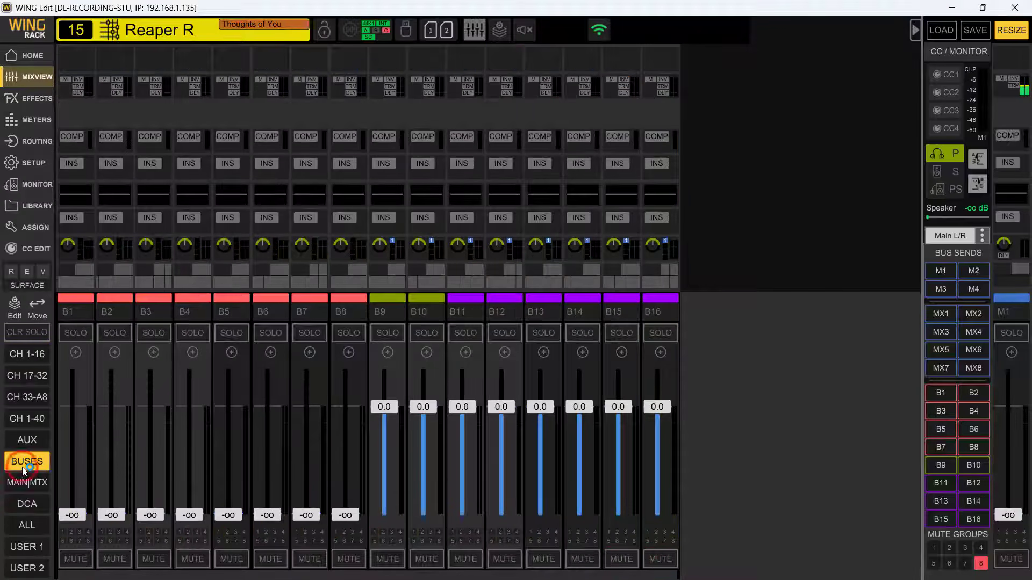
- Name bus B1 "Stage L", color it medium blue and give it the first floor wedge monitor icon
click(74, 311)
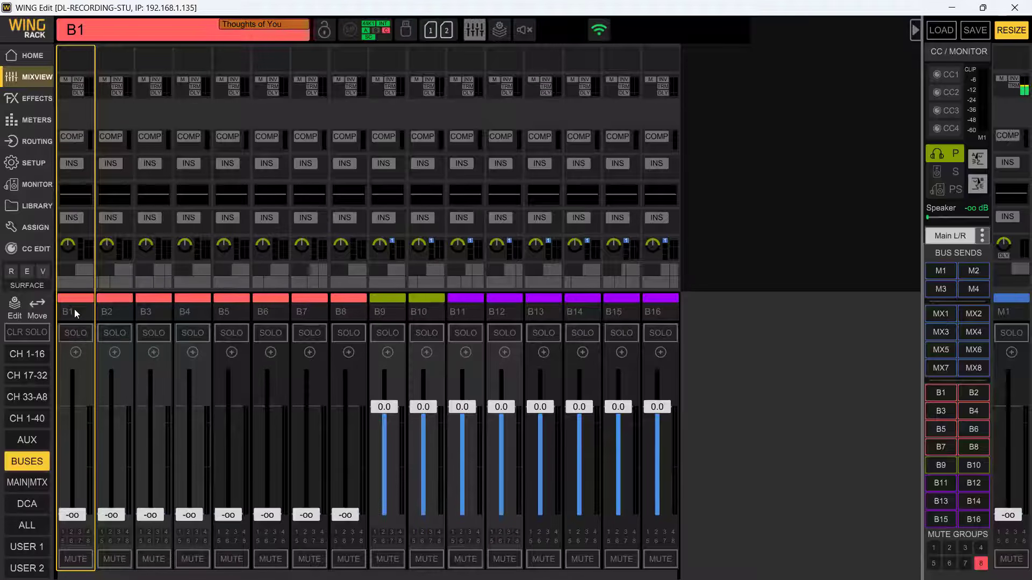
click(74, 308)
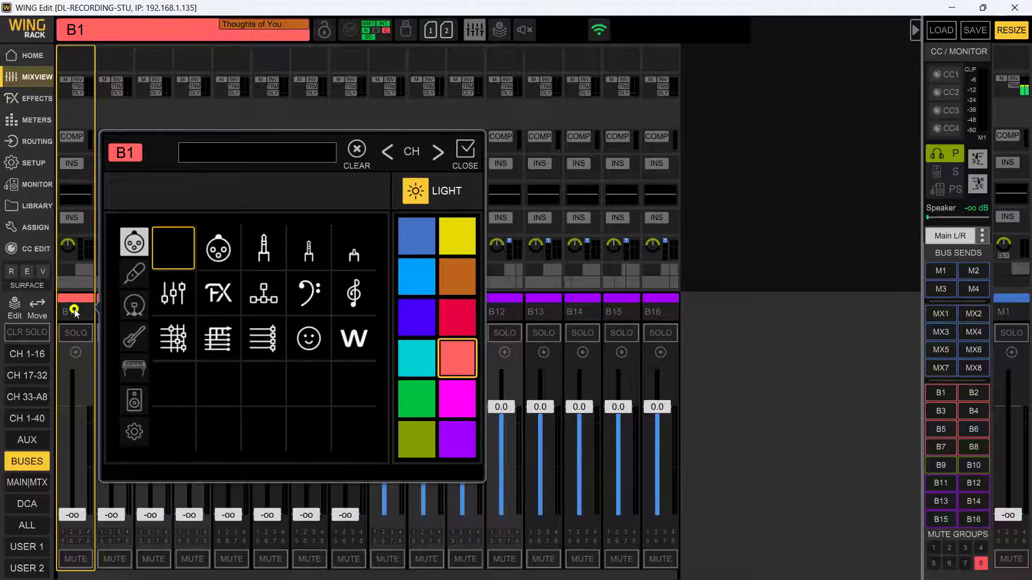
click(238, 153)
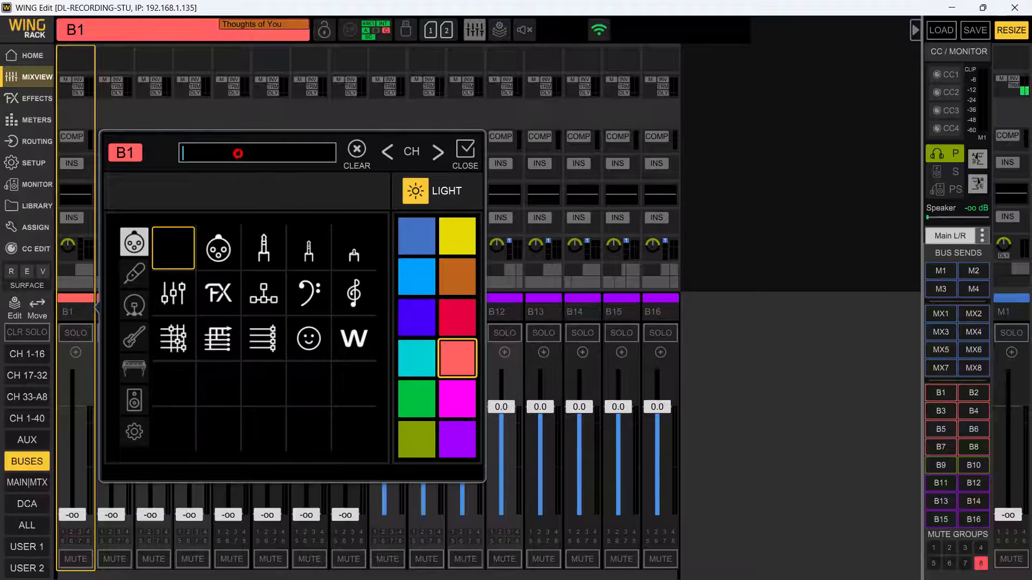
text(Stage L)
click(418, 242)
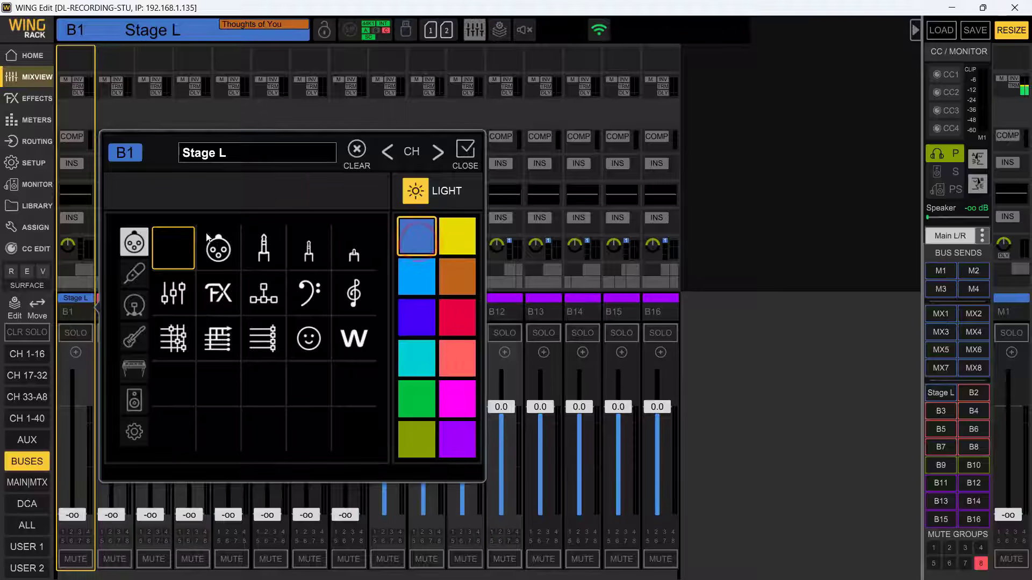
click(139, 405)
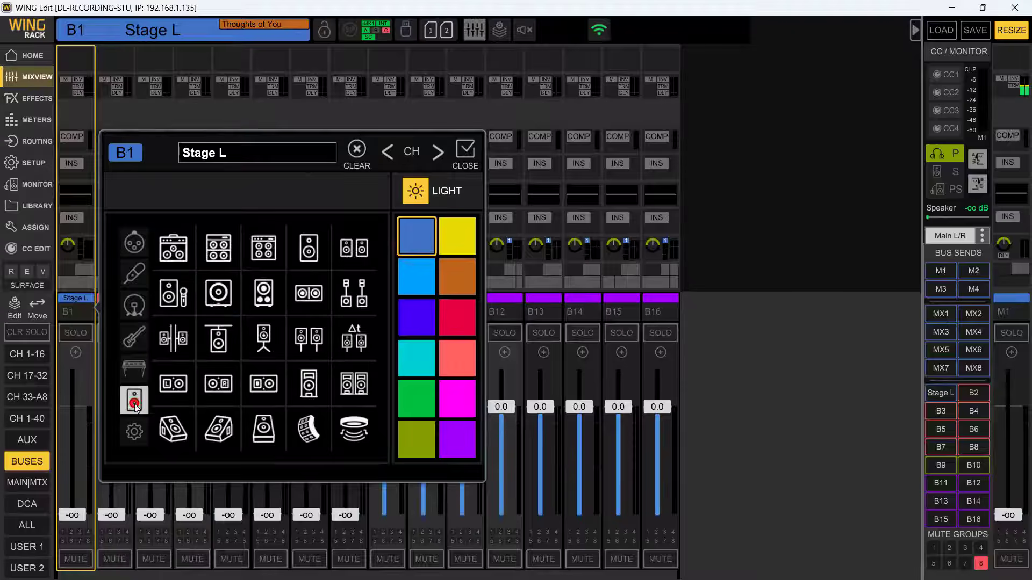
click(173, 428)
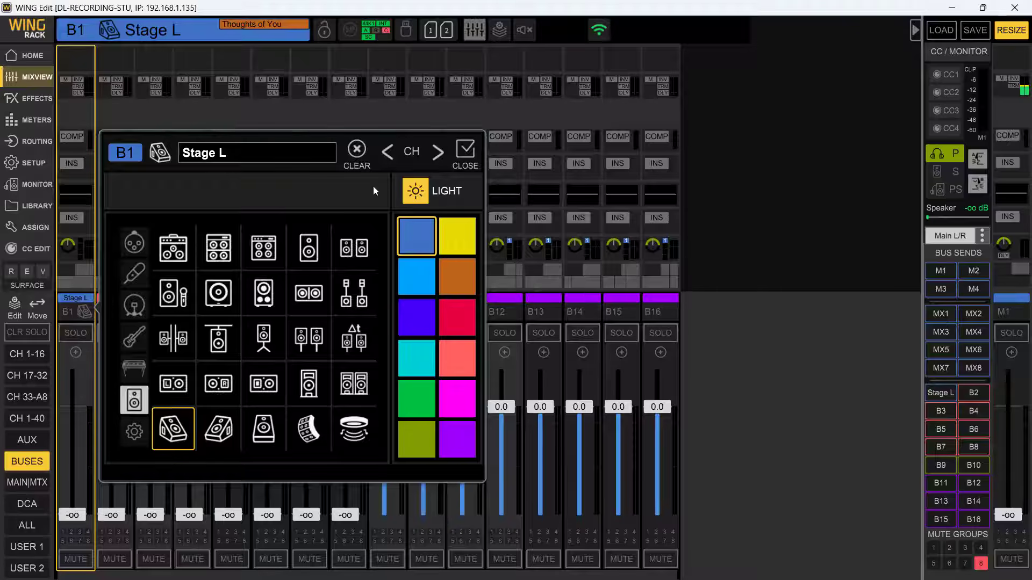
- Name bus B2 "Stage R", color it light blue and give it the mirrored floor wedge monitor icon
click(438, 152)
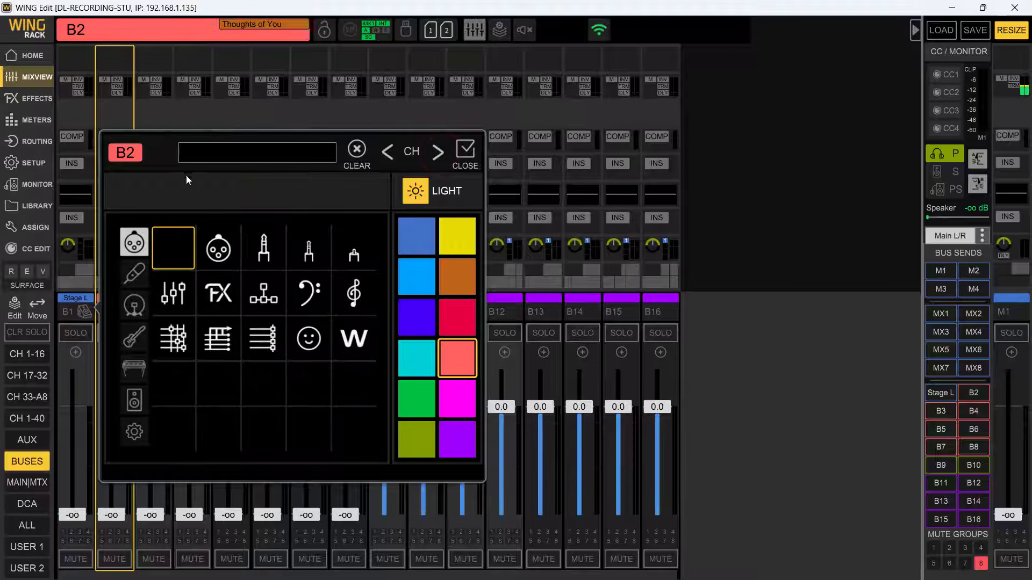
click(215, 155)
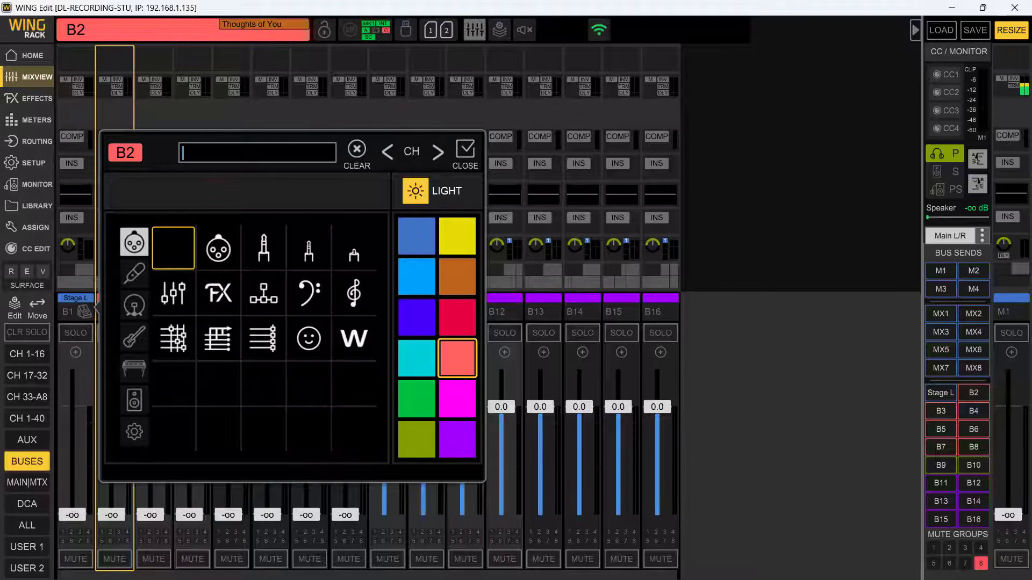
text(Stage R)
click(417, 276)
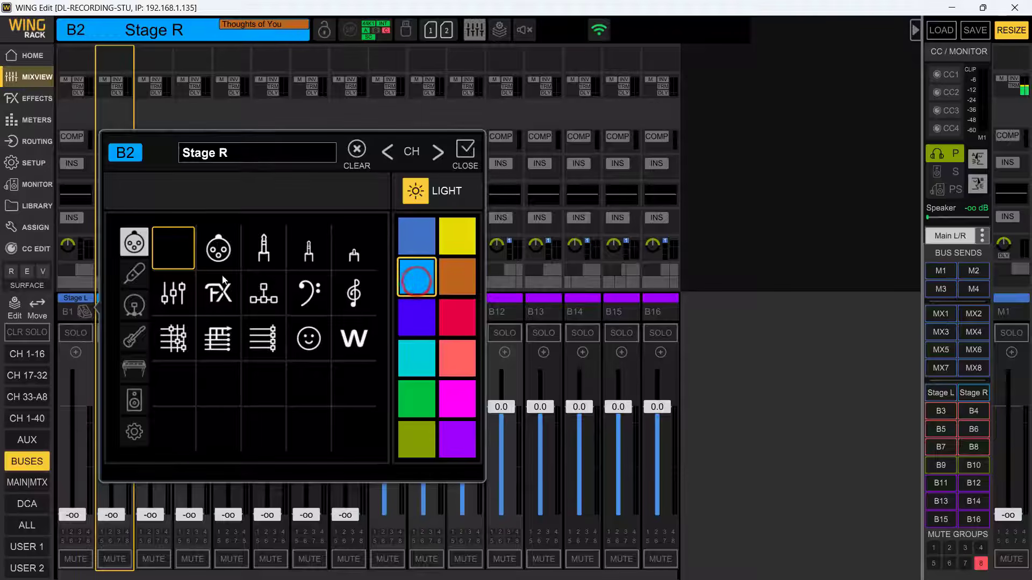
click(129, 433)
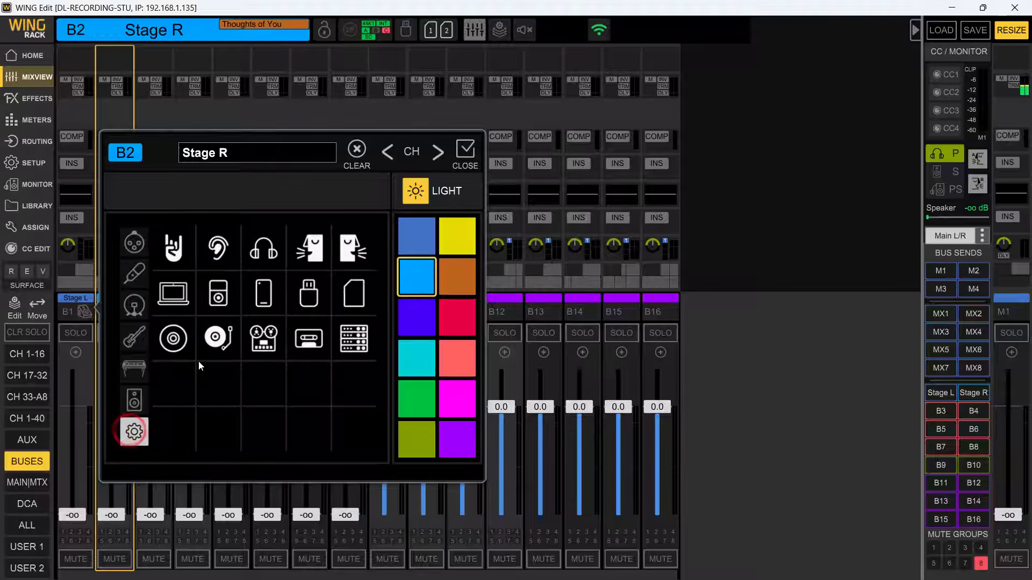
click(134, 399)
click(219, 428)
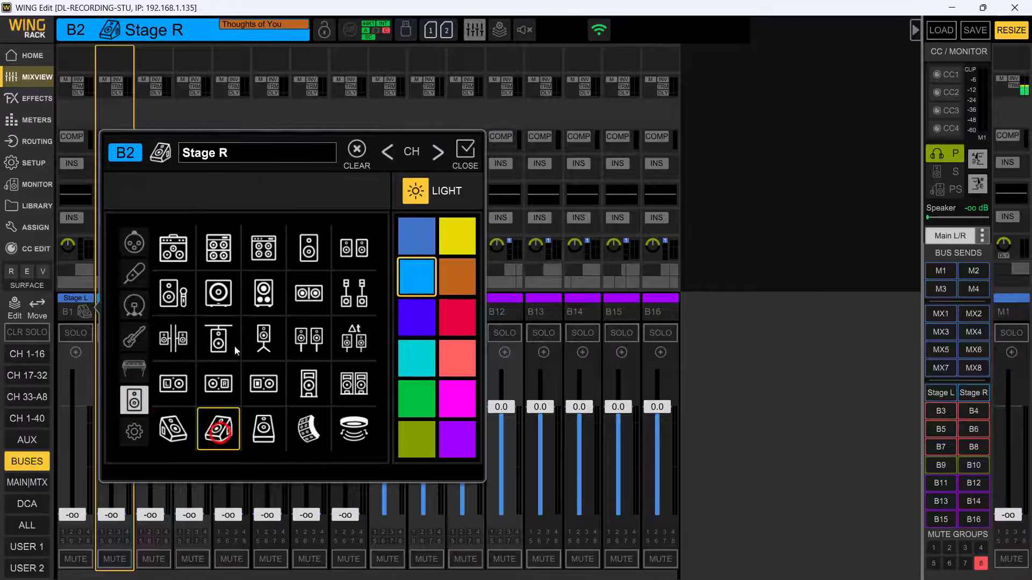
- Name bus B3 "IEM Stereo Drum", give it the ear icon and color it yellow
click(438, 156)
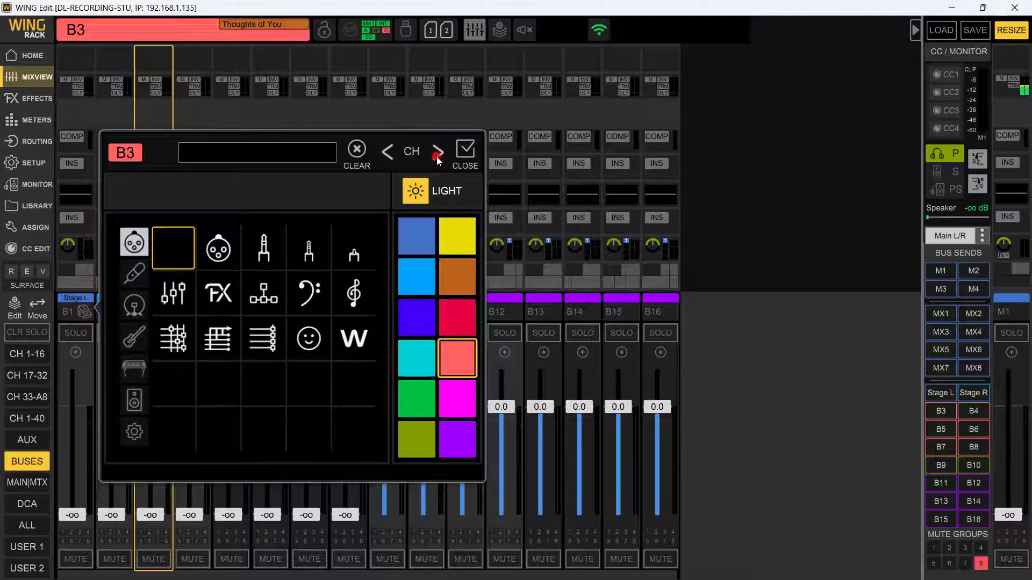
click(268, 154)
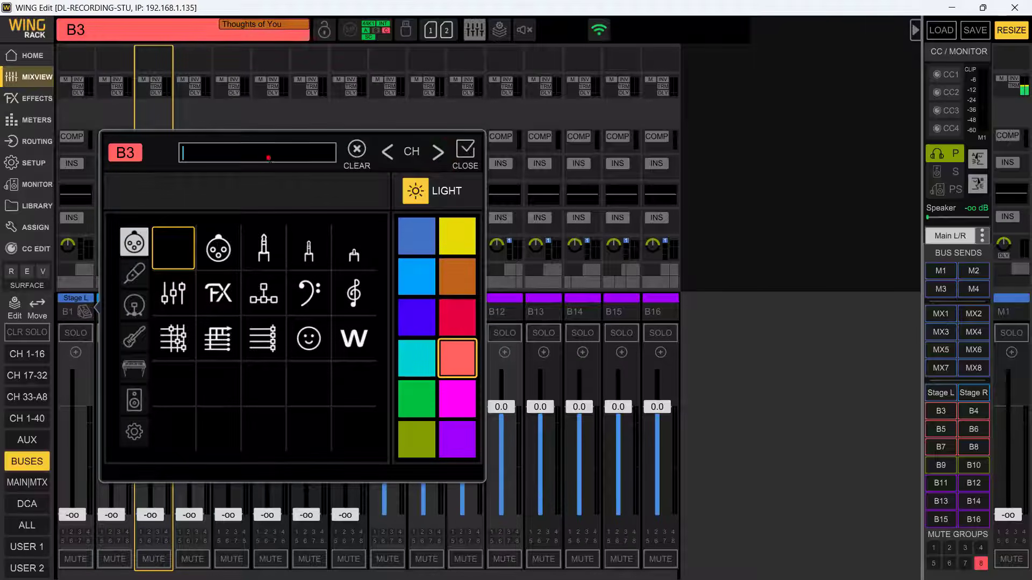
text(I)
text(EM Stereo Drumm)
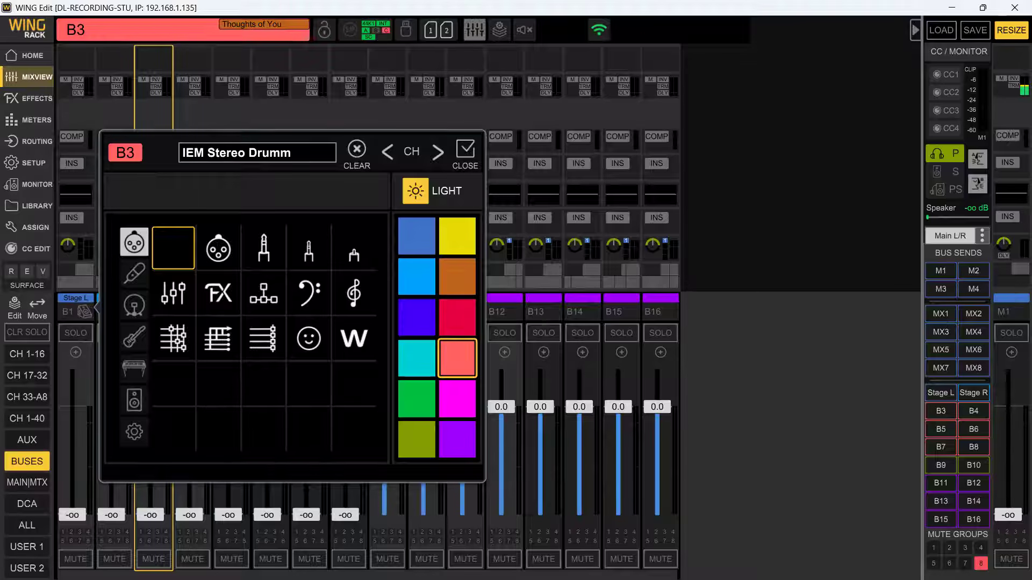
key(BackSpace)
click(134, 431)
click(133, 409)
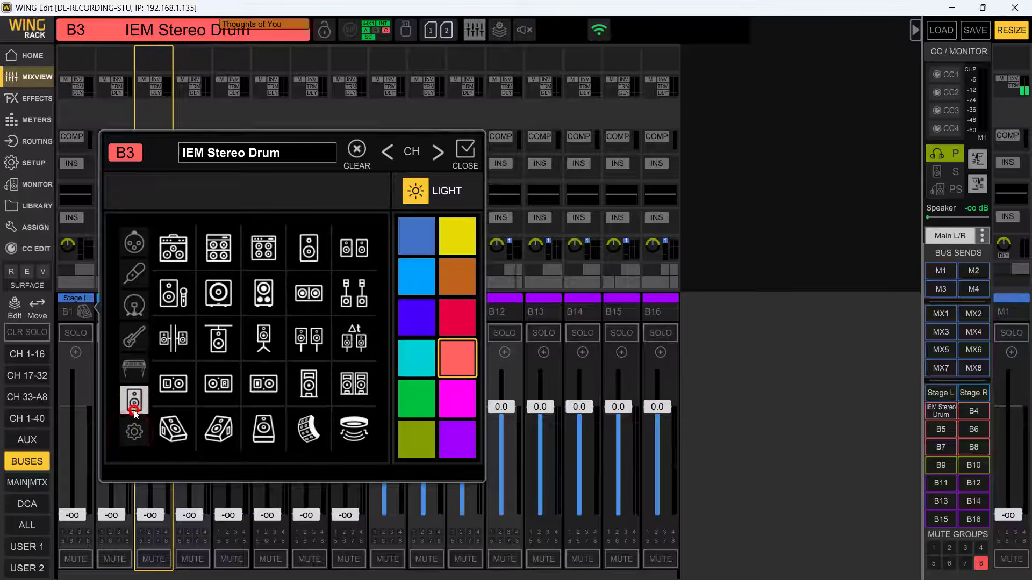
click(134, 430)
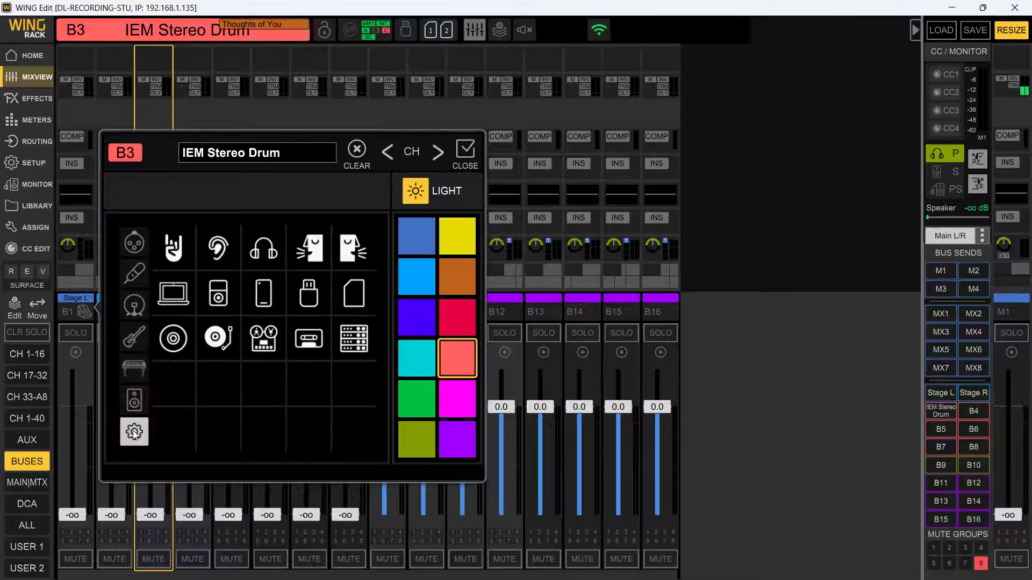
click(221, 251)
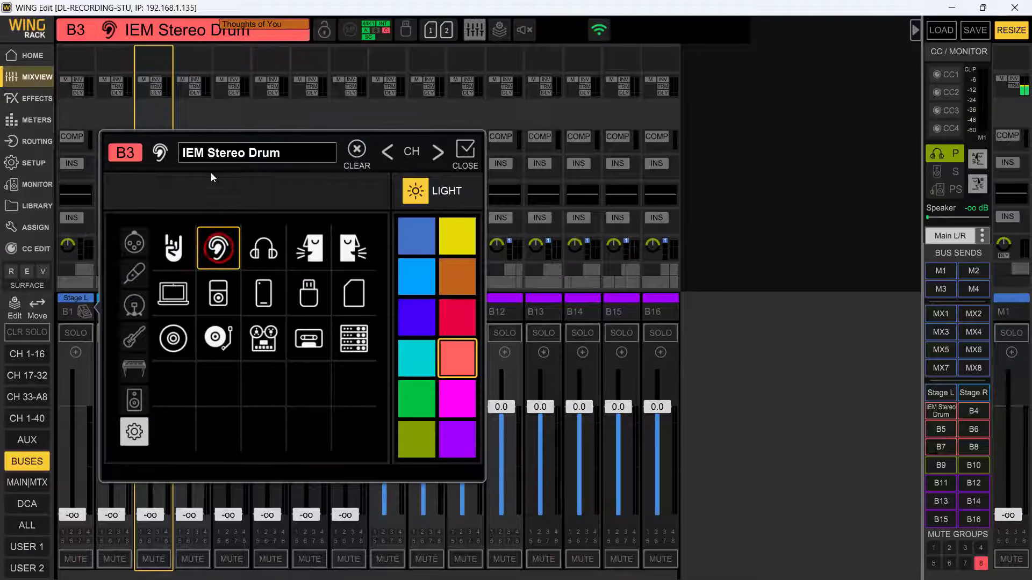
click(450, 237)
click(465, 152)
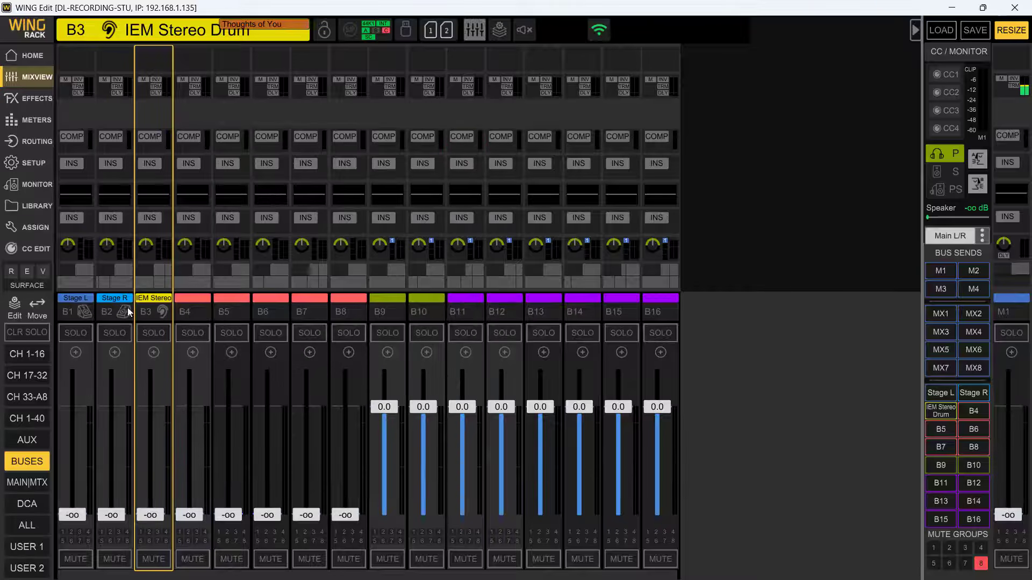
- Compare the sends-on-fader views of the Stage L, Stage R and IEM Stereo Drum buses
click(933, 398)
click(977, 398)
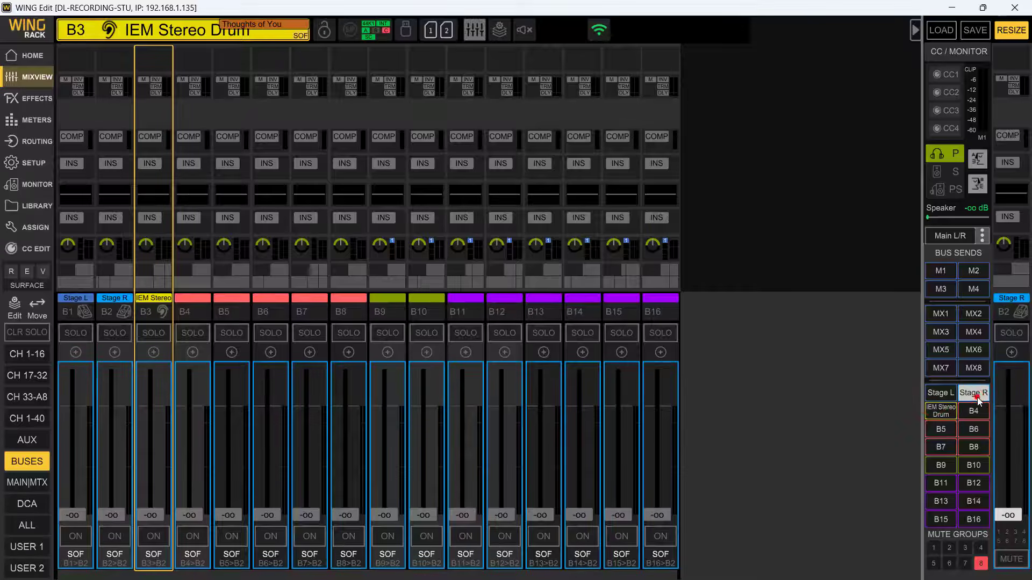
click(950, 411)
click(942, 394)
click(973, 394)
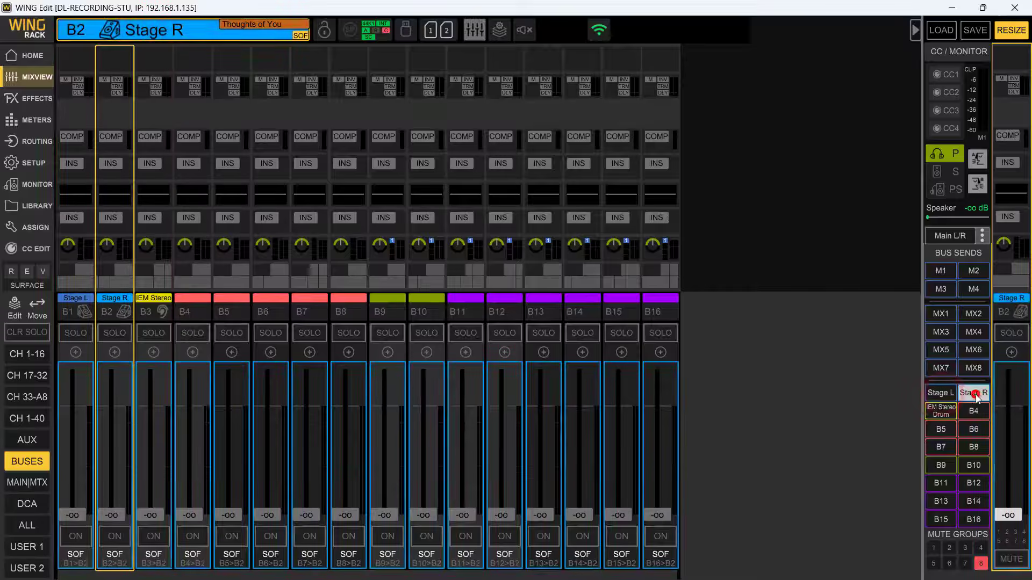
click(944, 411)
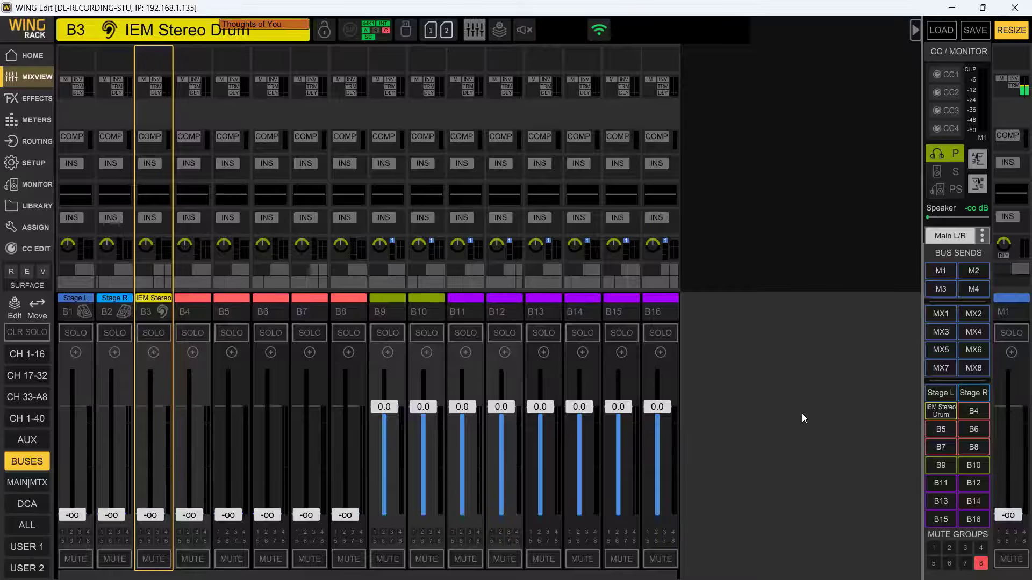
click(936, 414)
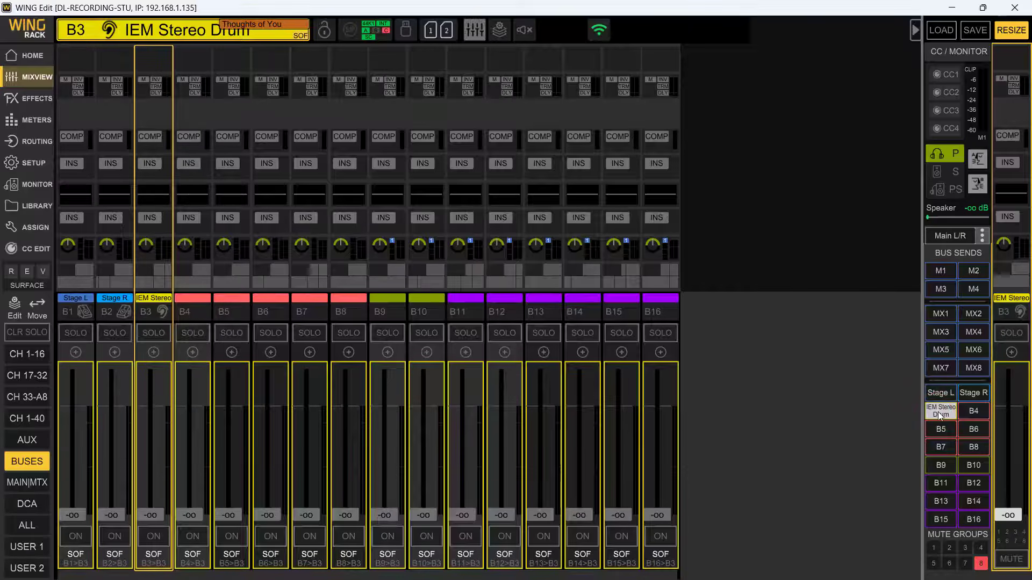
- Show channels 1-16 sending to Stage L, toggle the Bass send on and off again, and leave sends on fader
click(940, 392)
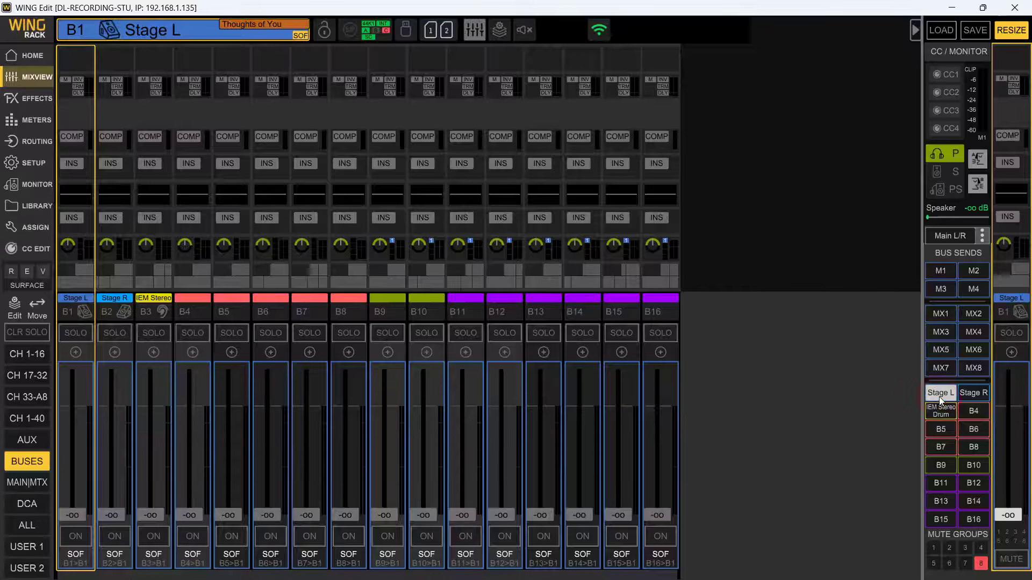
click(21, 354)
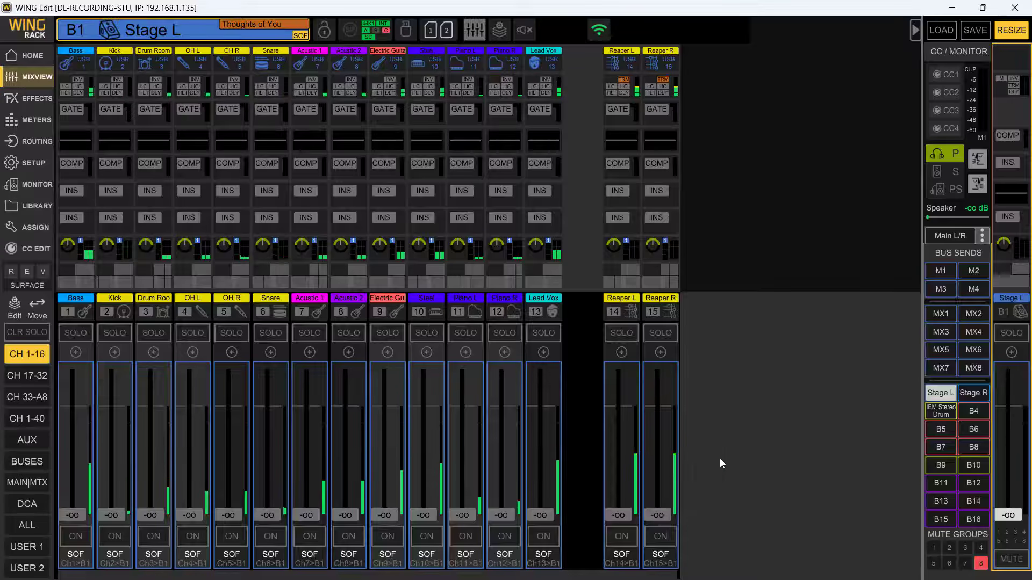
click(75, 536)
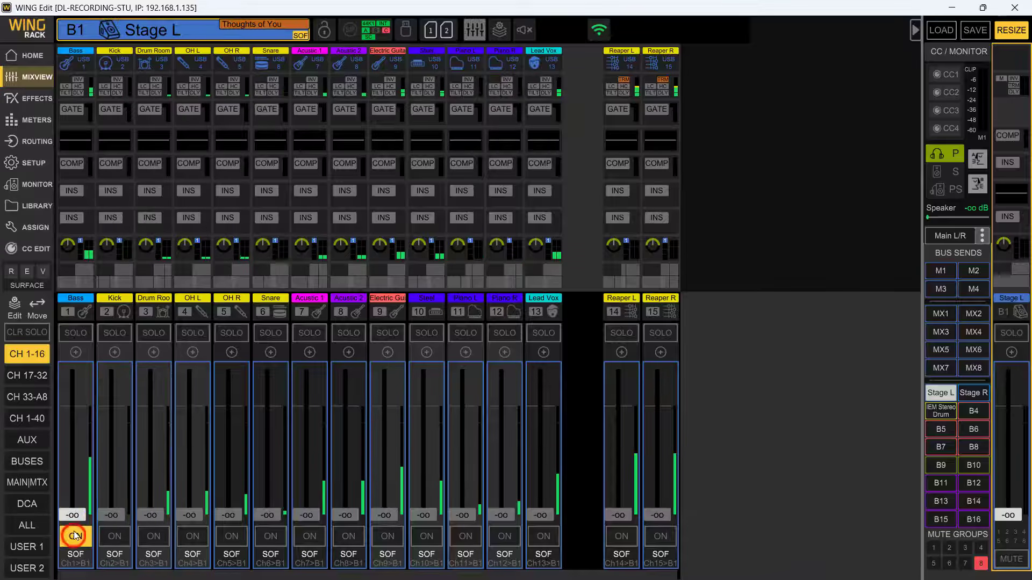
drag(72, 521, 95, 530)
click(80, 536)
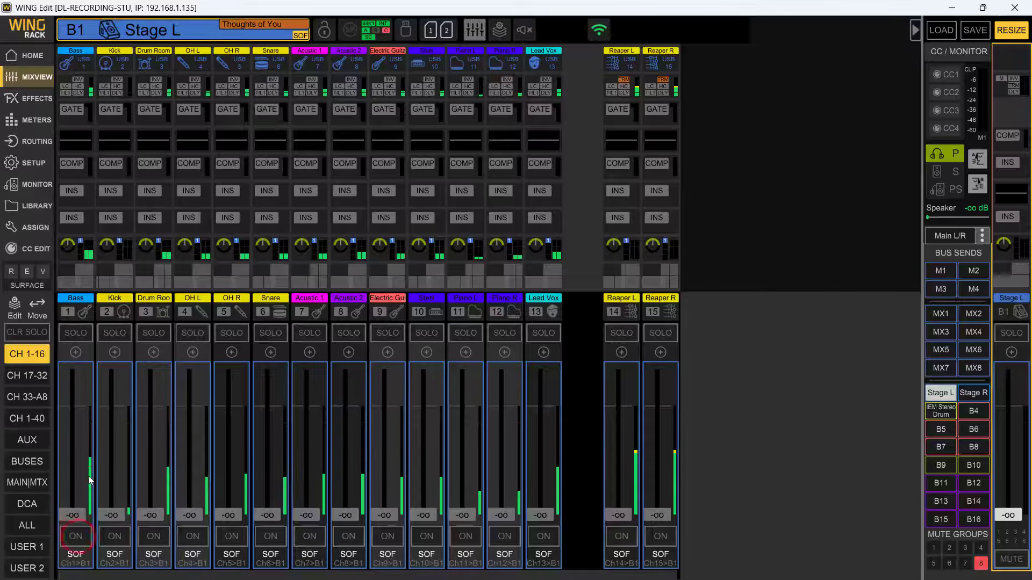
click(941, 394)
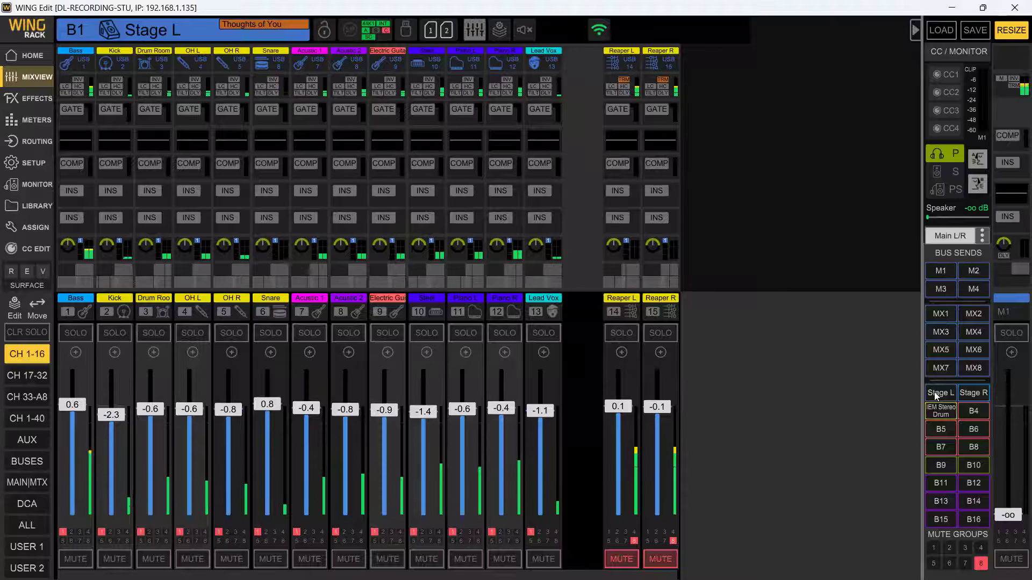
- Open the home page of bus B1 and view its channel overview and name, icon and color editor
click(17, 465)
click(82, 310)
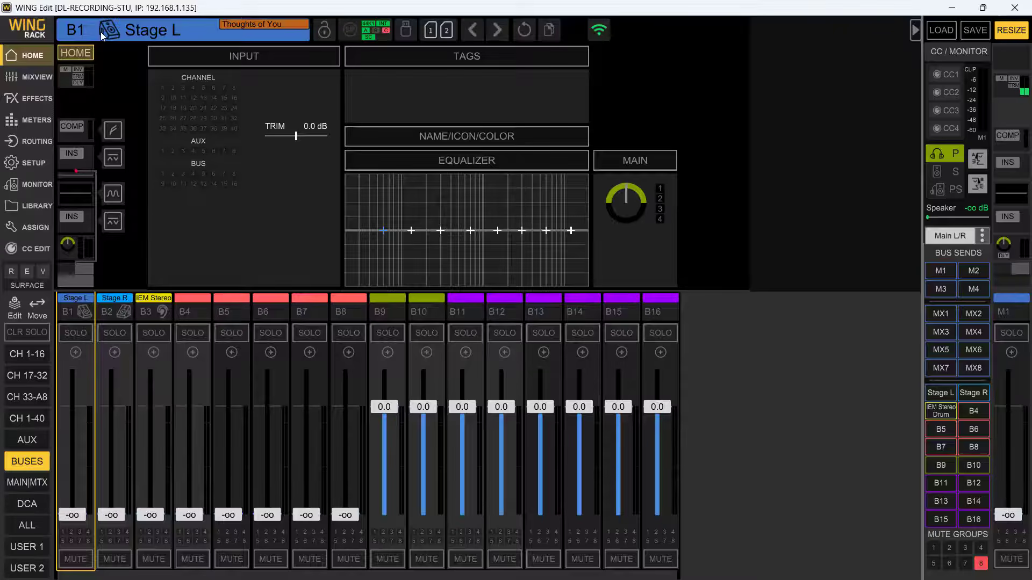
click(83, 30)
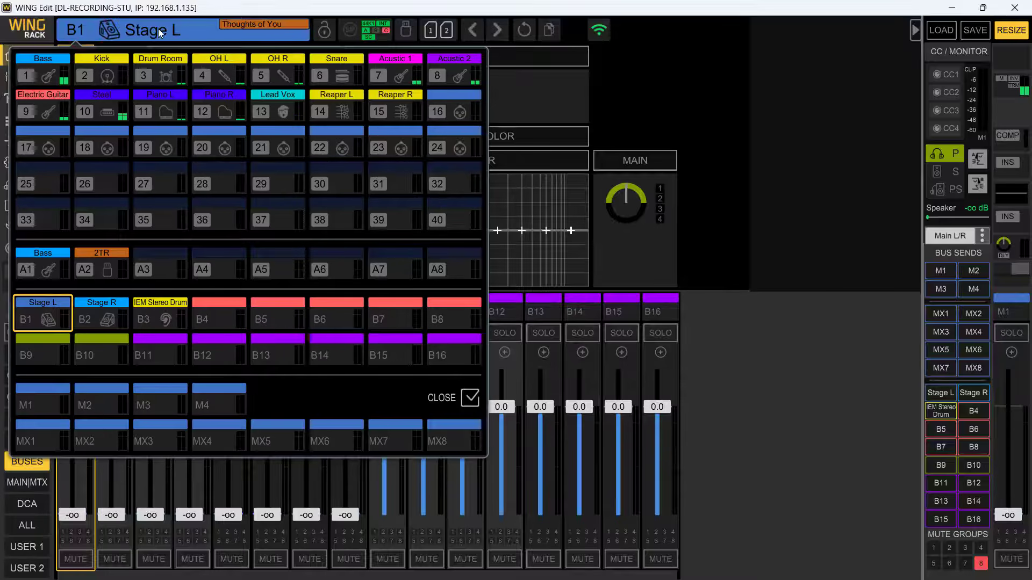
click(624, 123)
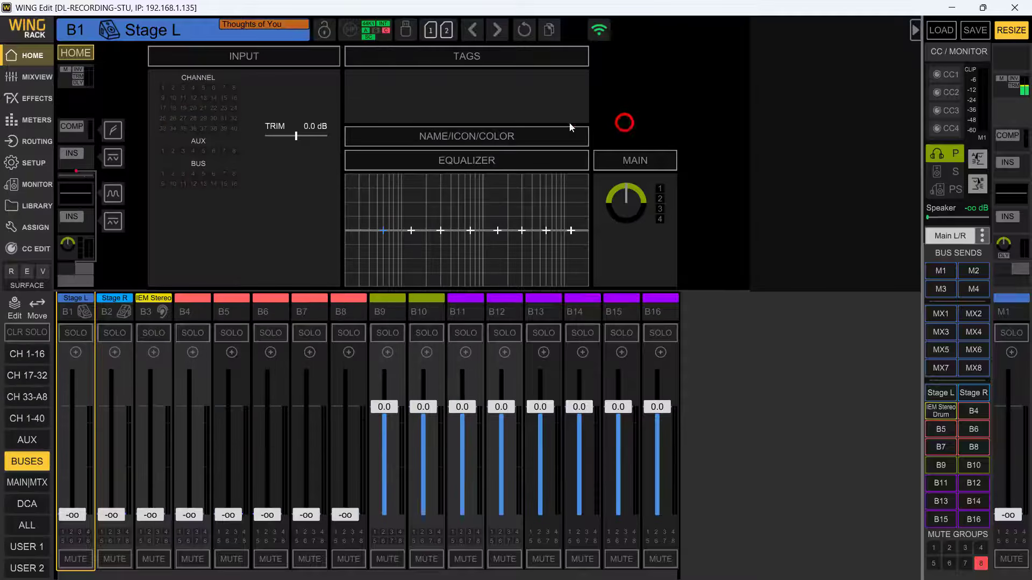
click(439, 139)
click(422, 176)
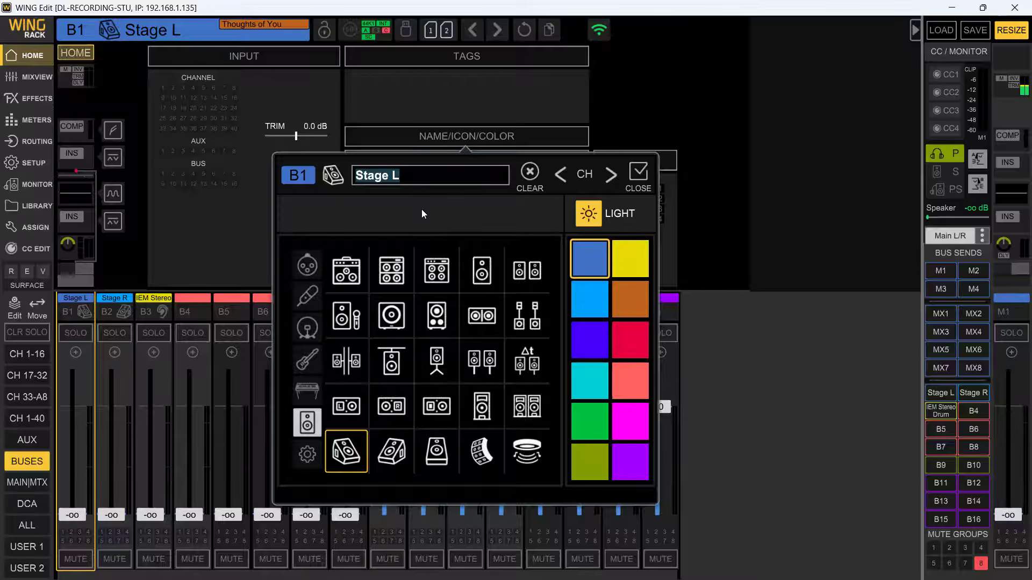
click(637, 175)
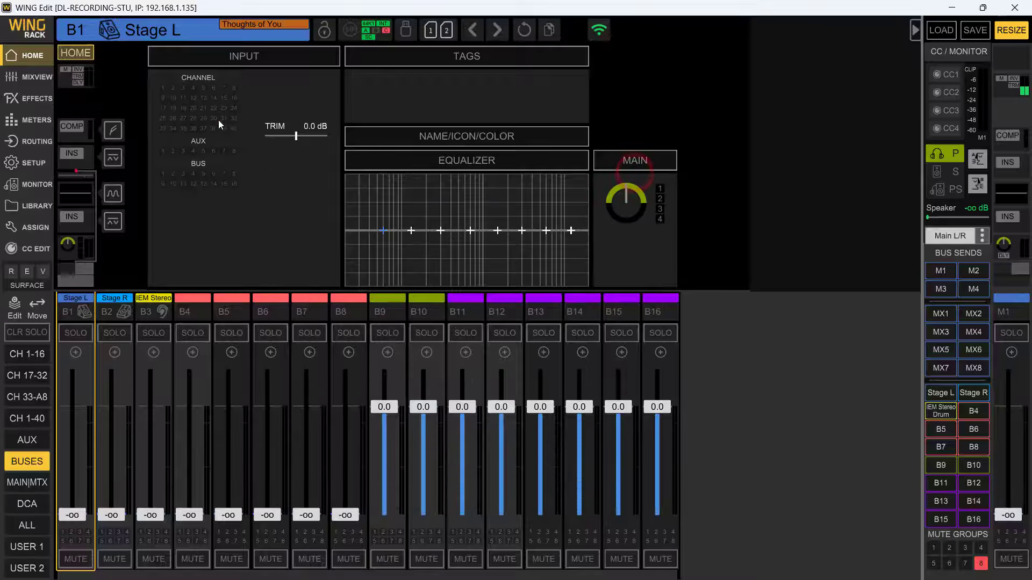
- Open the bus 1 feed configuration and select all input channels and auxes
click(202, 114)
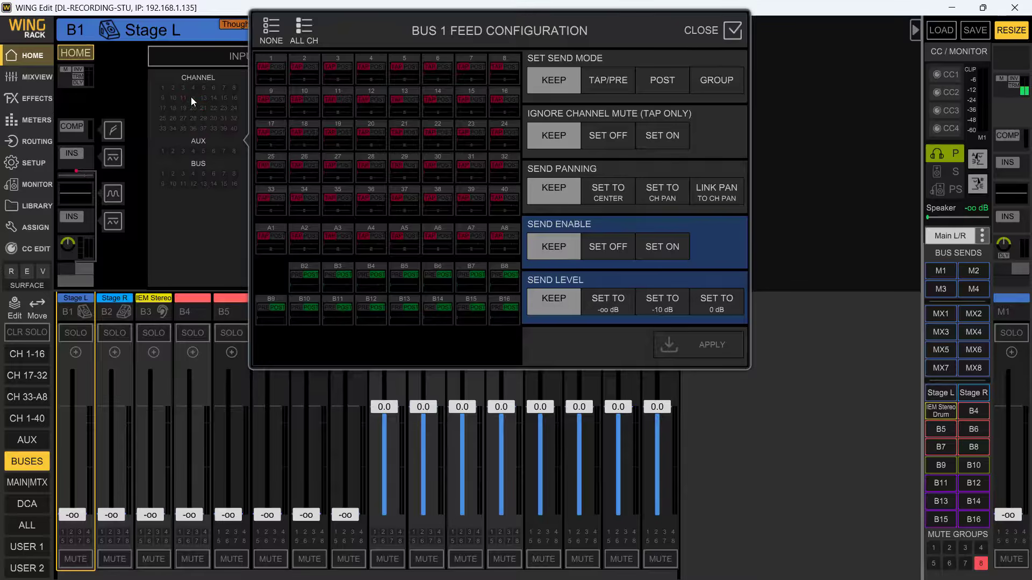
click(185, 153)
click(192, 149)
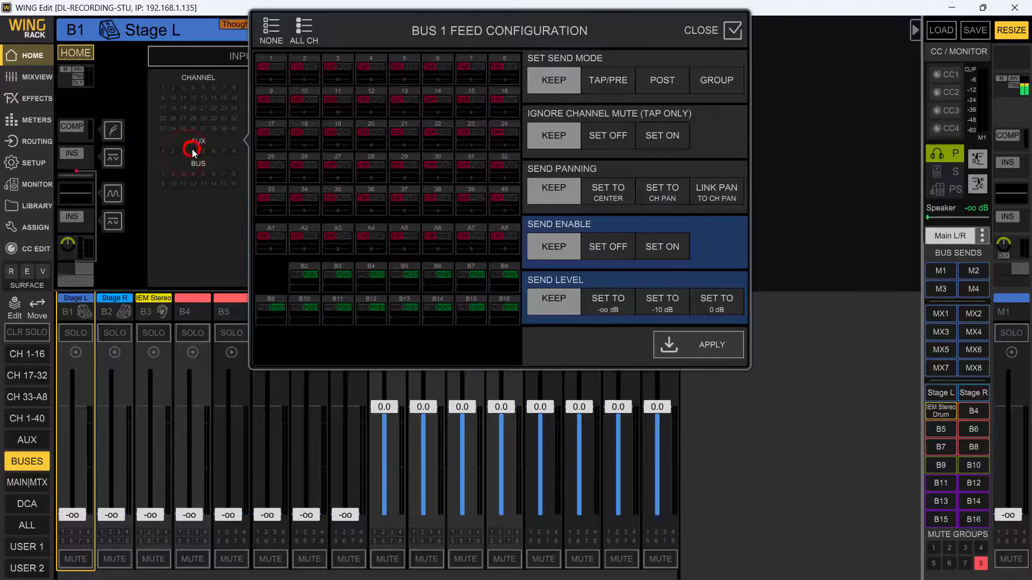
click(196, 177)
click(179, 101)
click(303, 27)
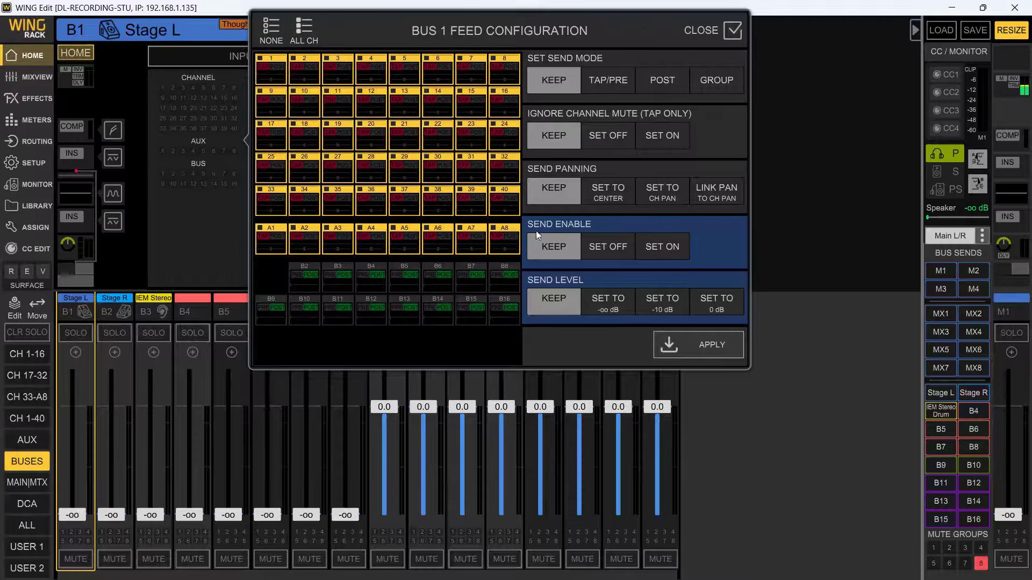
- Deselect the auxes and channels 6 to 40, leaving only channels 1 to 5 selected in the feed configuration
drag(498, 236, 274, 237)
mouse_move(506, 217)
mouse_down()
mouse_move(436, 204)
mouse_move(291, 204)
mouse_move(321, 199)
mouse_up()
drag(514, 171, 280, 169)
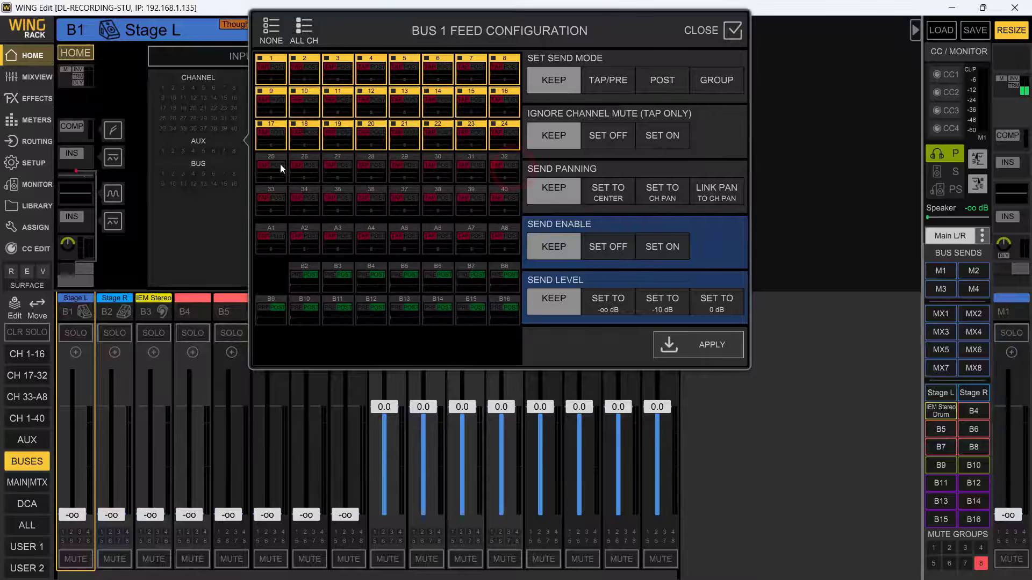
drag(521, 140, 285, 136)
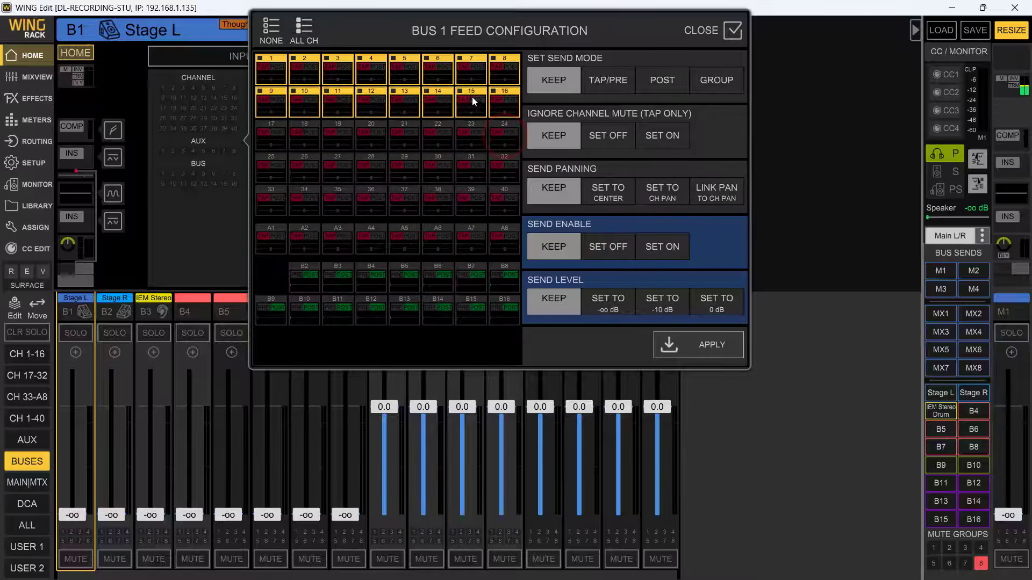
mouse_move(477, 95)
mouse_down()
mouse_move(288, 104)
mouse_move(299, 101)
mouse_up()
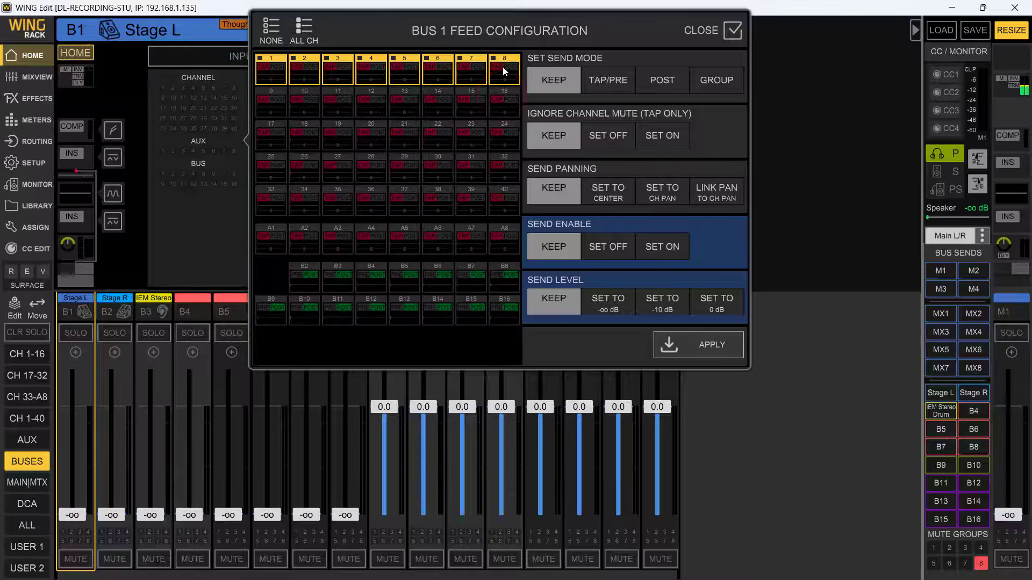
drag(503, 70, 378, 72)
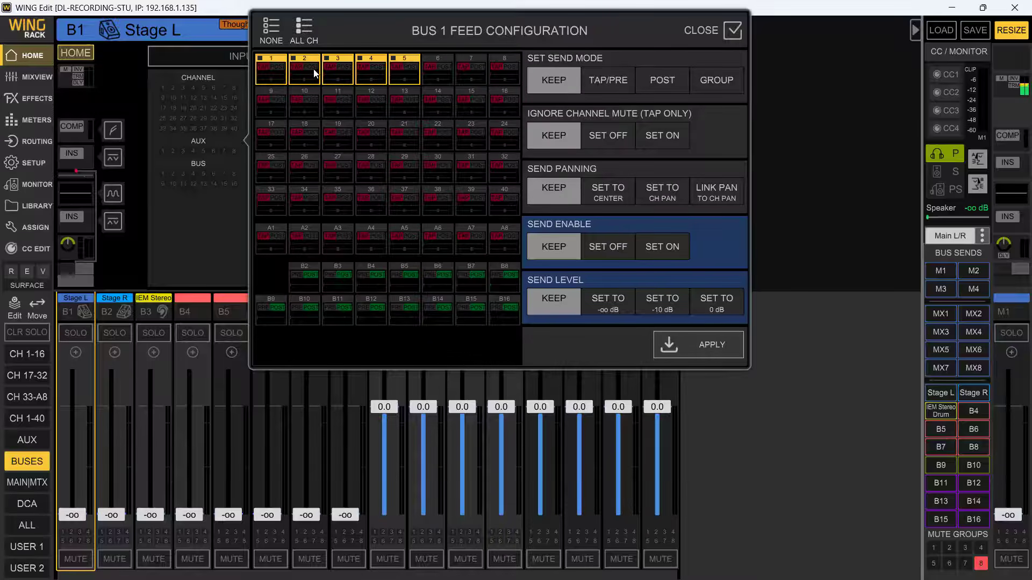
- Apply TAP/PRE mode, ignore channel mute off, pan linked to channel pan, sends on and a 0 dB send level to bus 1's selected feeds
click(608, 81)
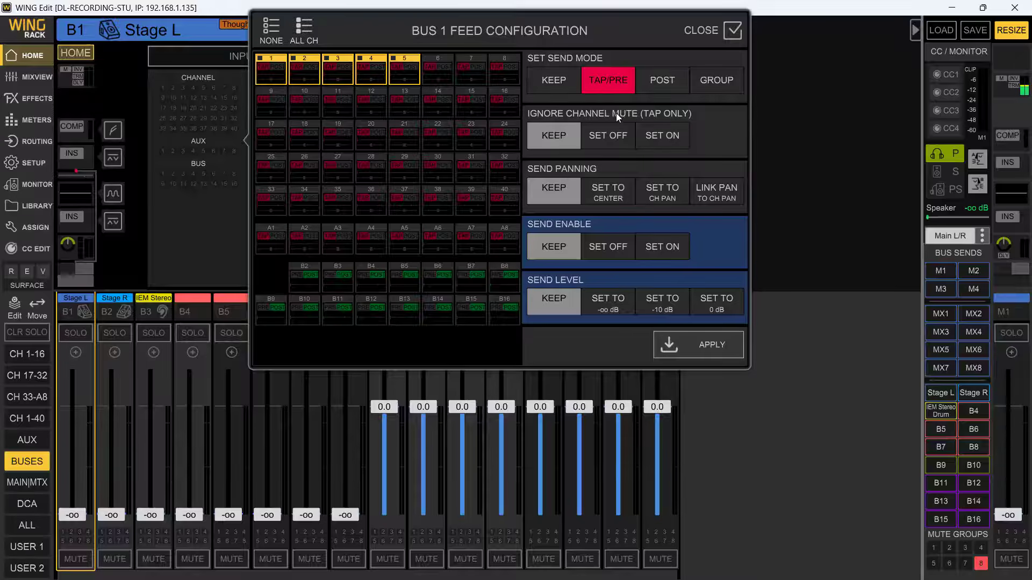
click(607, 137)
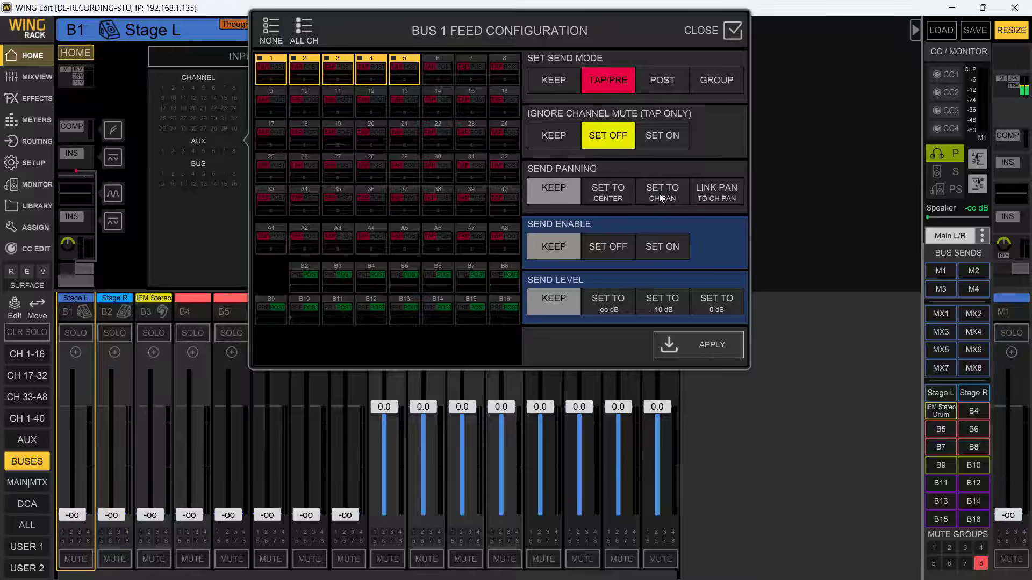
click(713, 197)
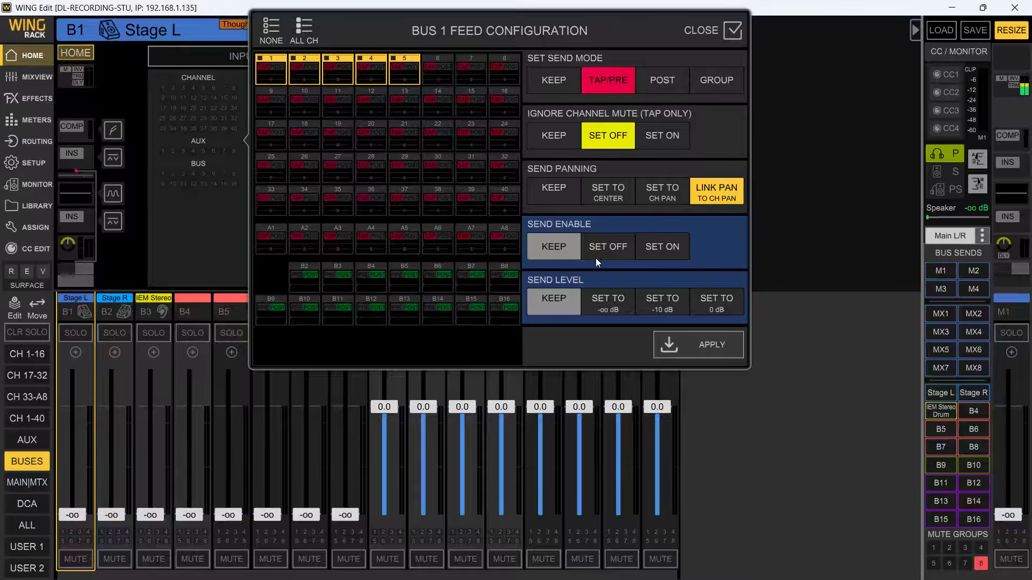
click(653, 253)
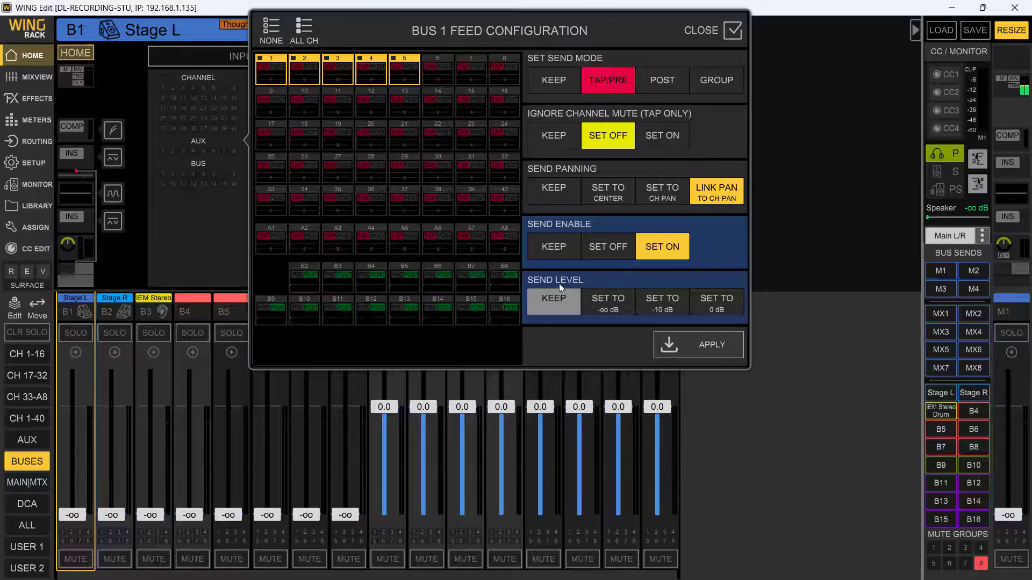
click(610, 302)
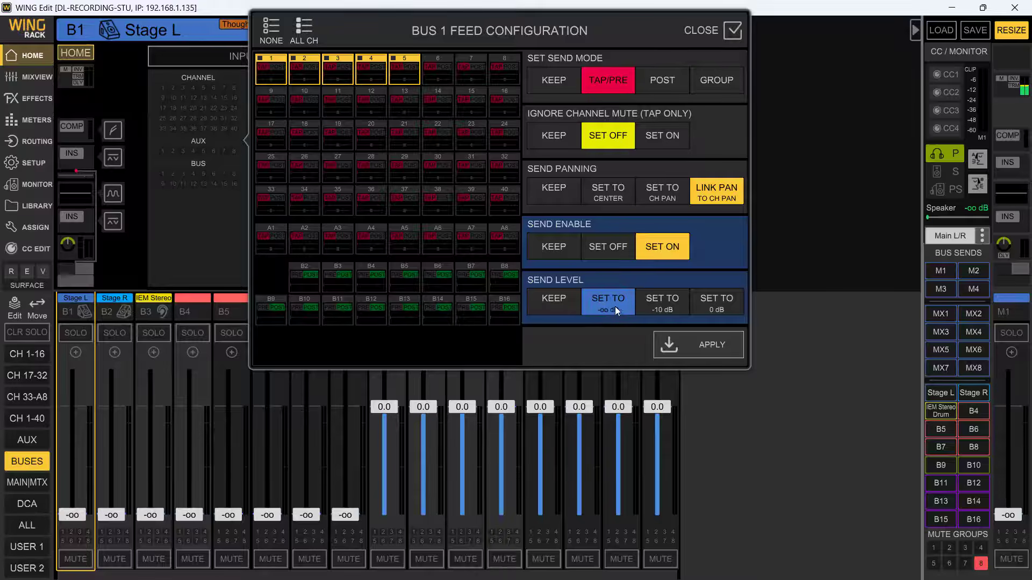
click(663, 302)
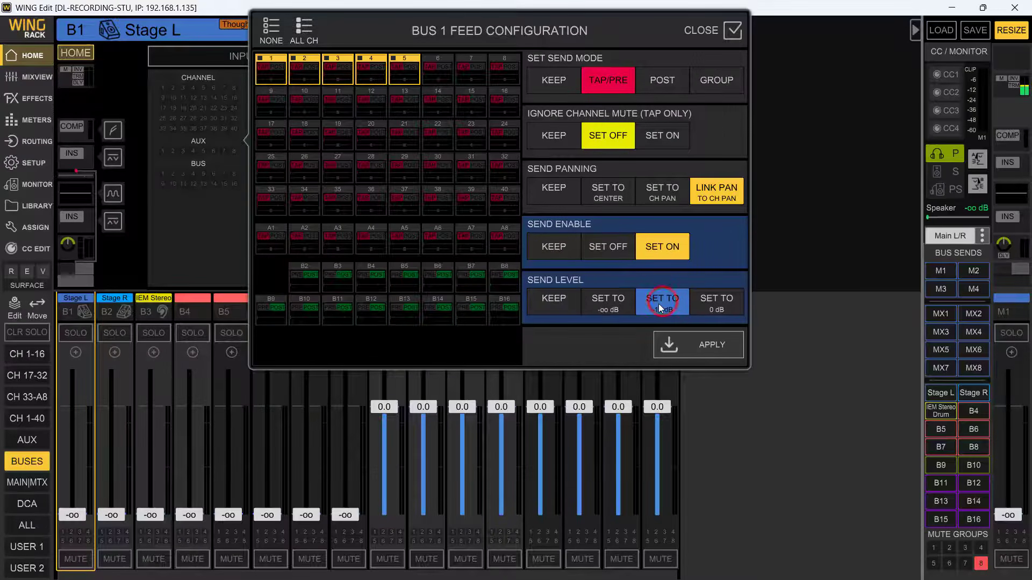
click(718, 302)
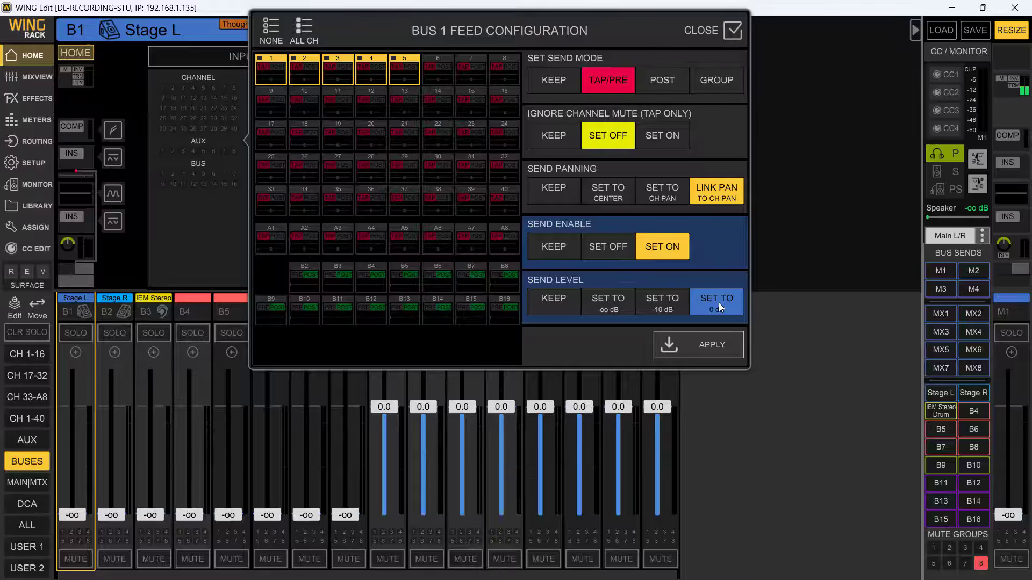
click(701, 353)
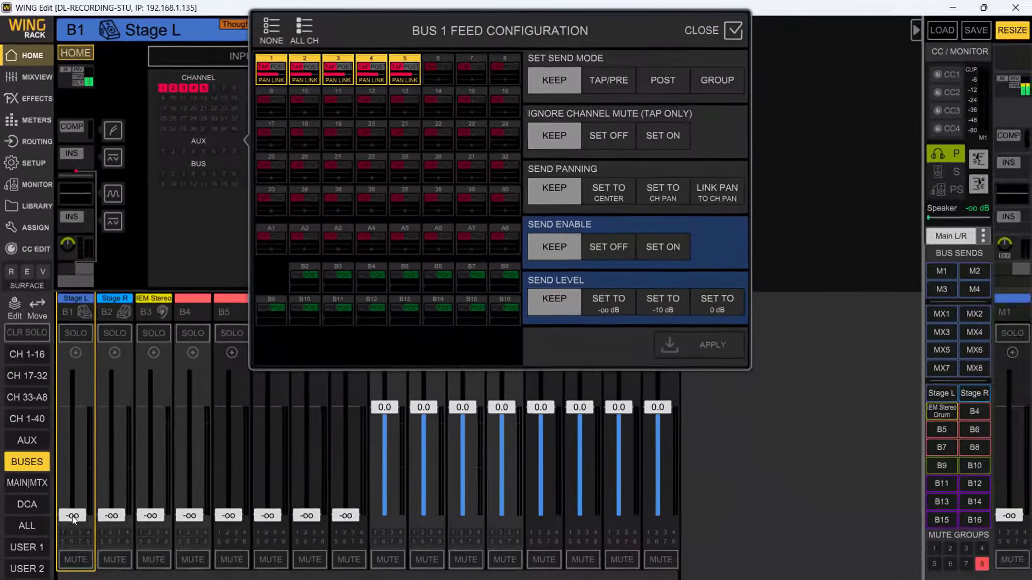
- Raise the Stage L bus fader to about -0.2 dB and check the sends of channels 1-16 to Stage L, leaving sends on fader
drag(72, 515, 78, 409)
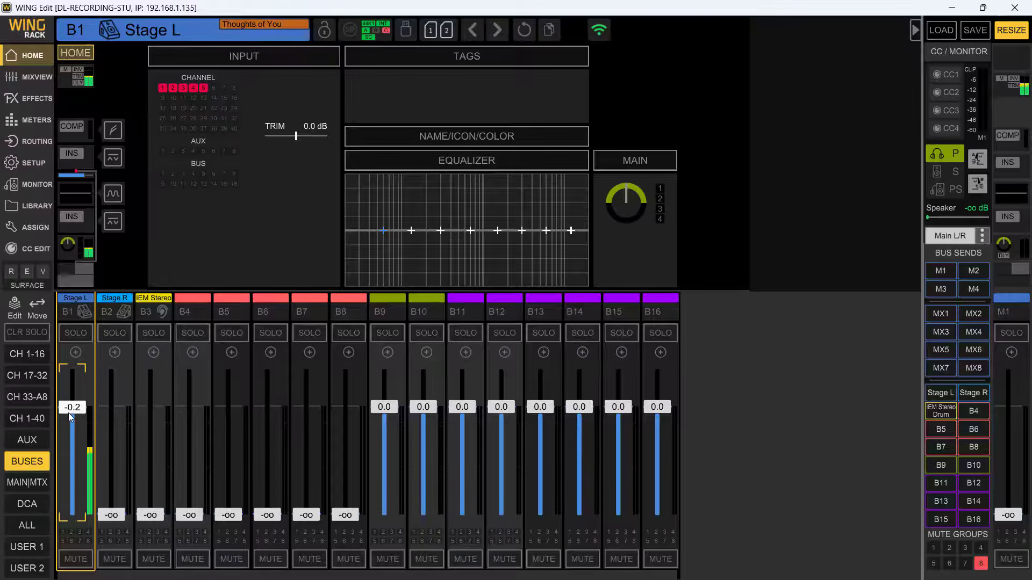
click(939, 412)
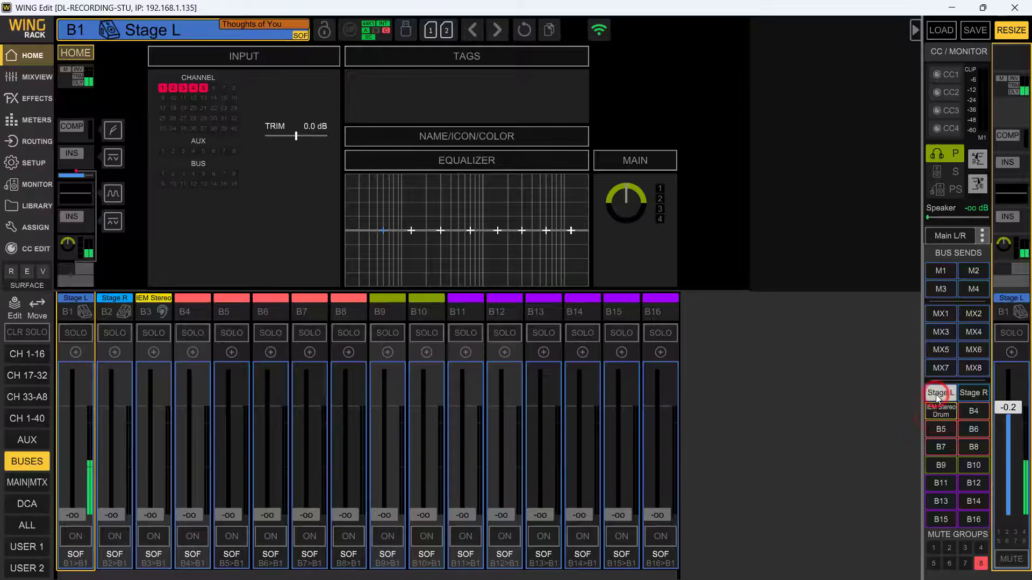
click(941, 393)
click(24, 364)
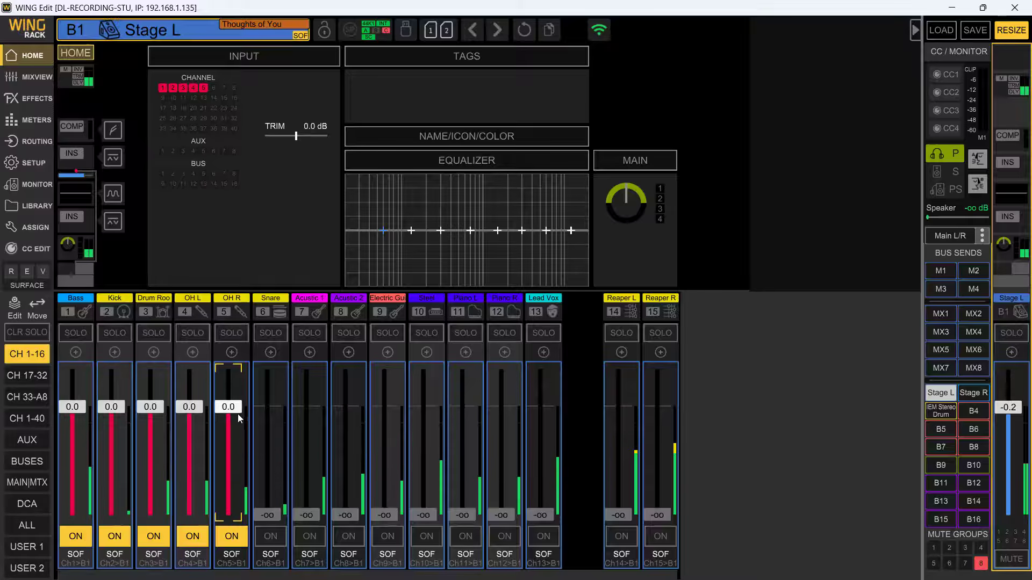
click(21, 355)
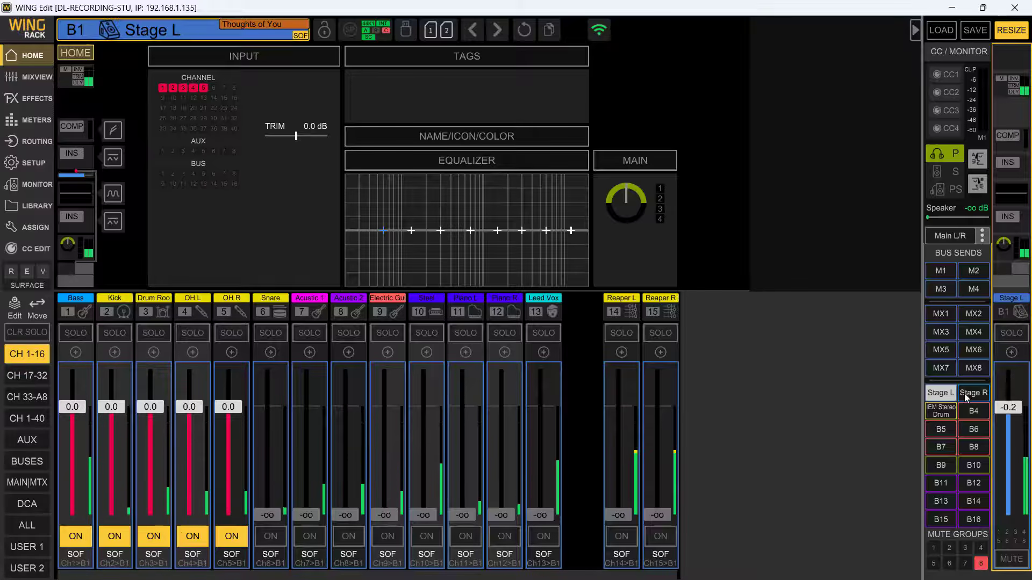
click(939, 399)
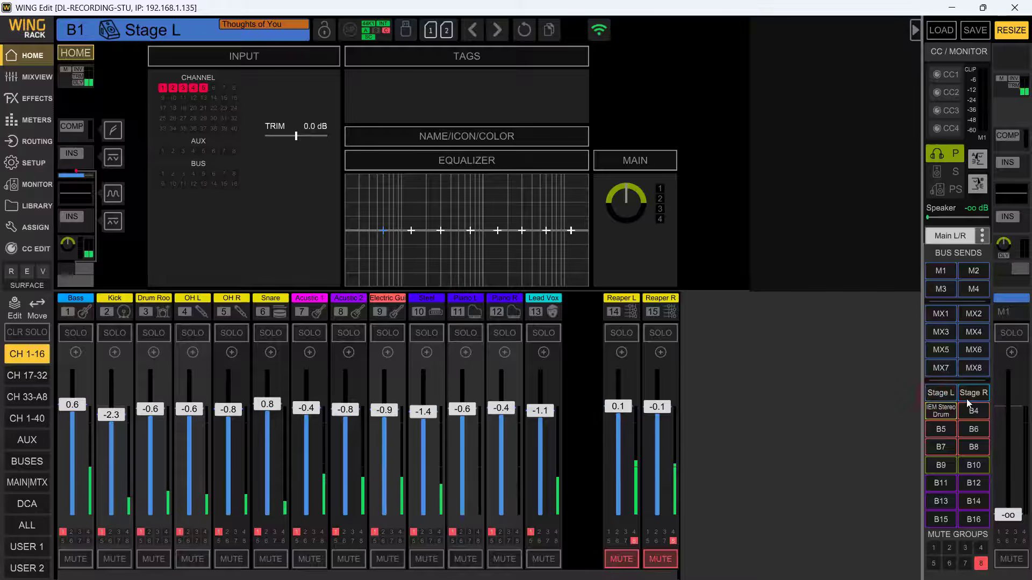
- Open the feed configuration of bus B2 Stage R and select channels 6 to 10
click(21, 461)
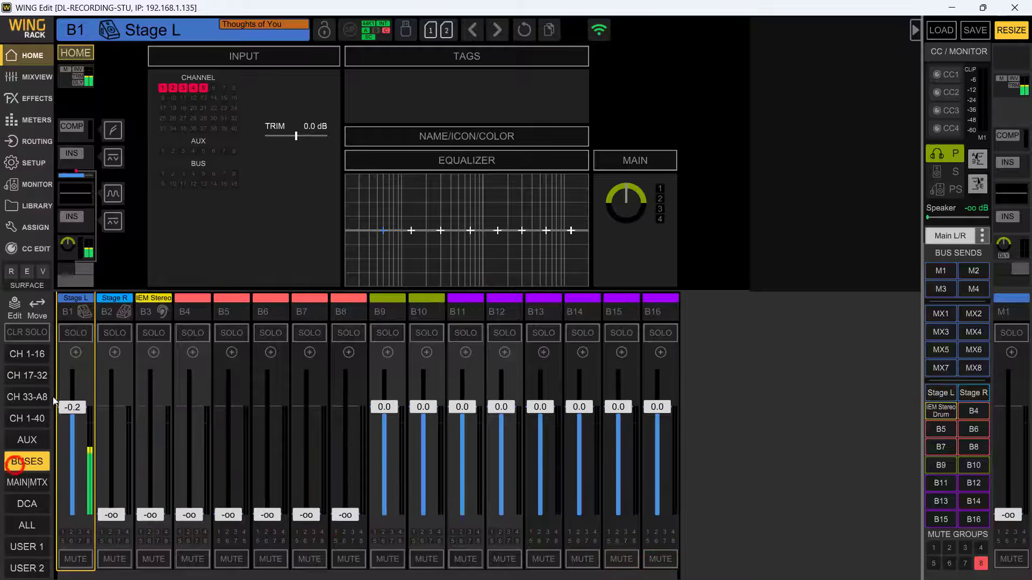
click(116, 310)
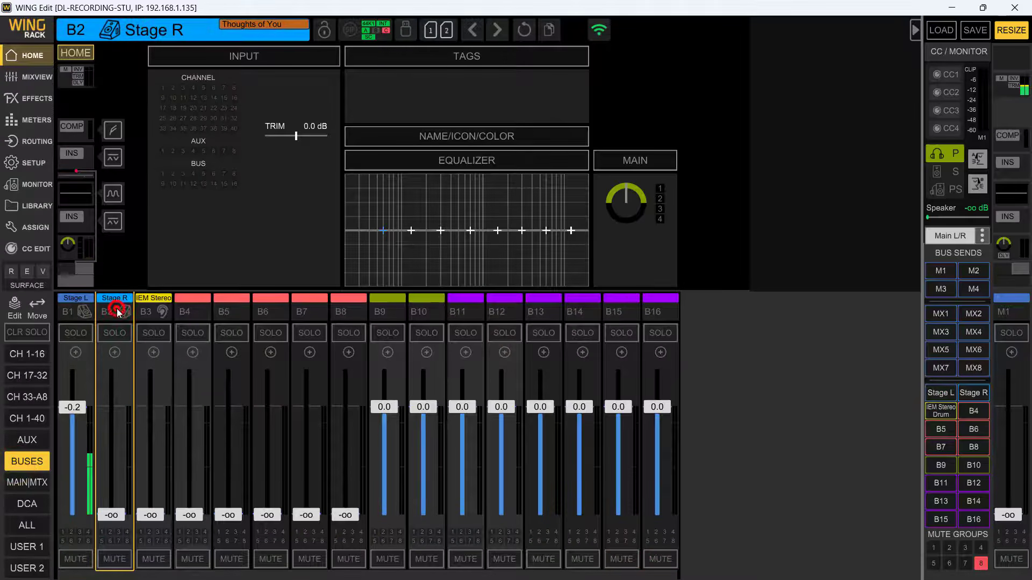
click(202, 115)
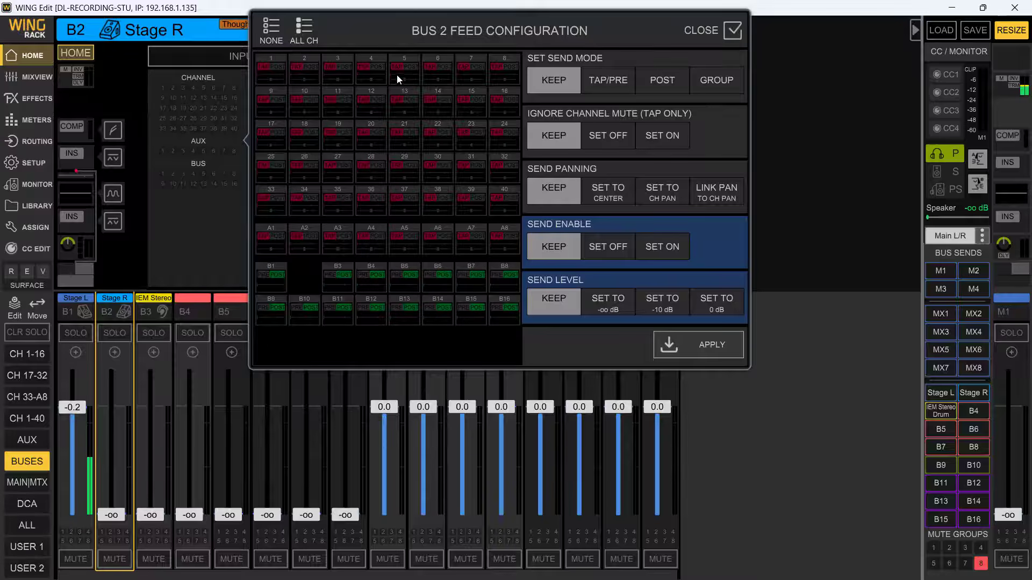
click(431, 68)
click(501, 69)
click(268, 98)
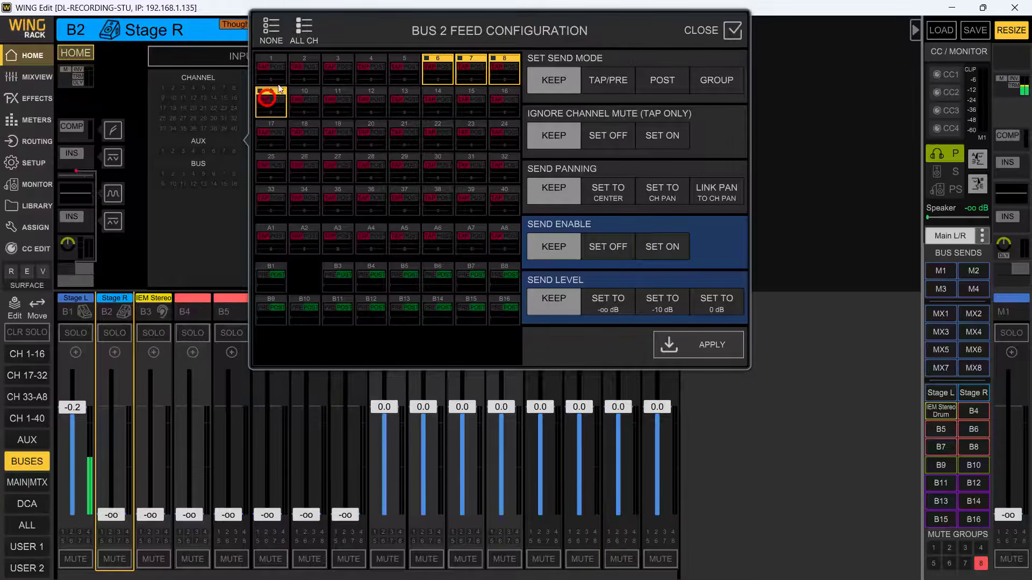
click(301, 102)
- Apply TAP/PRE, ignore mute off, linked panning, sends on and 0 dB to the bus 2 feeds, and raise Stage R to about -0.1 dB
click(605, 86)
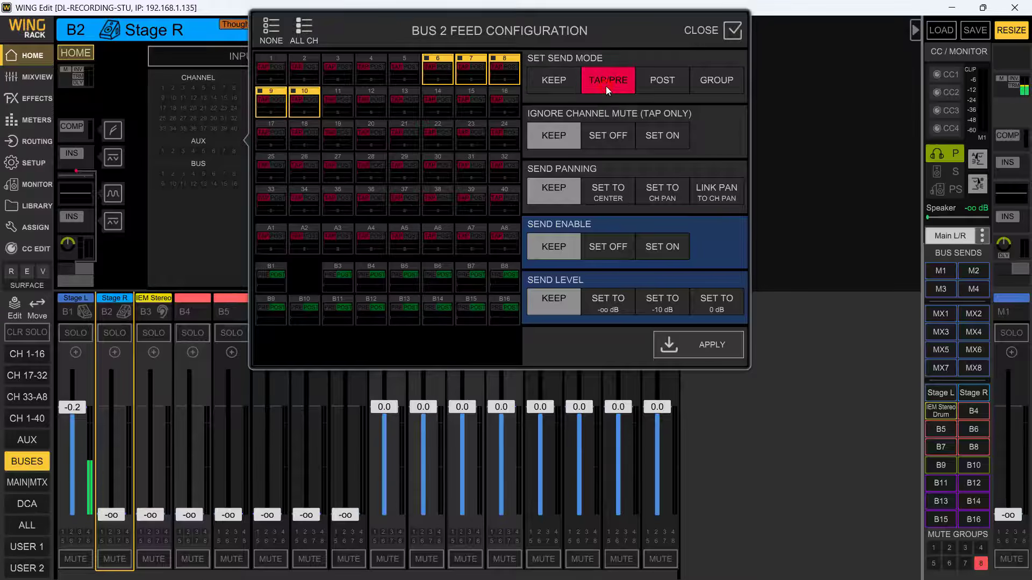
click(599, 137)
click(720, 195)
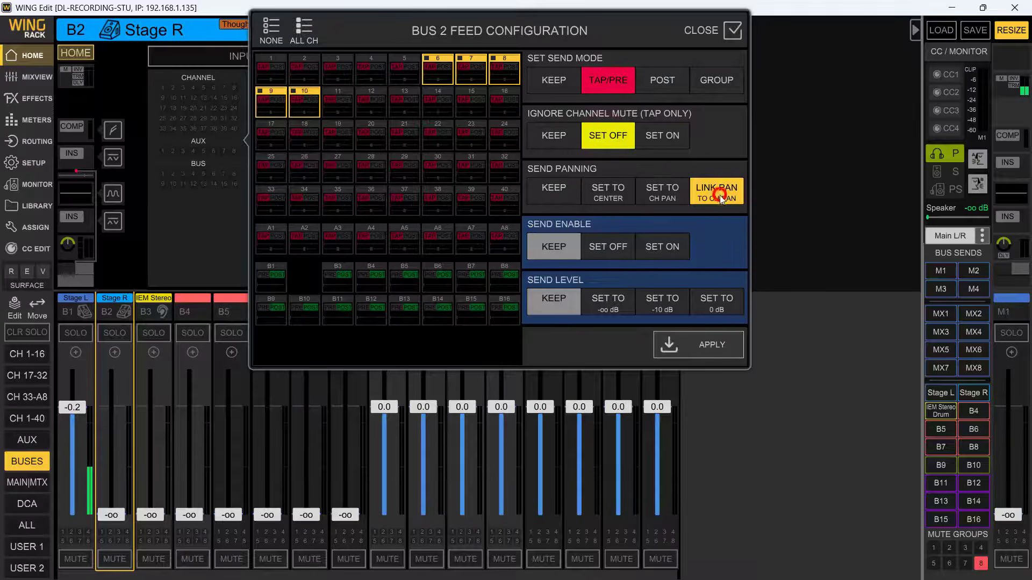
click(662, 249)
click(717, 302)
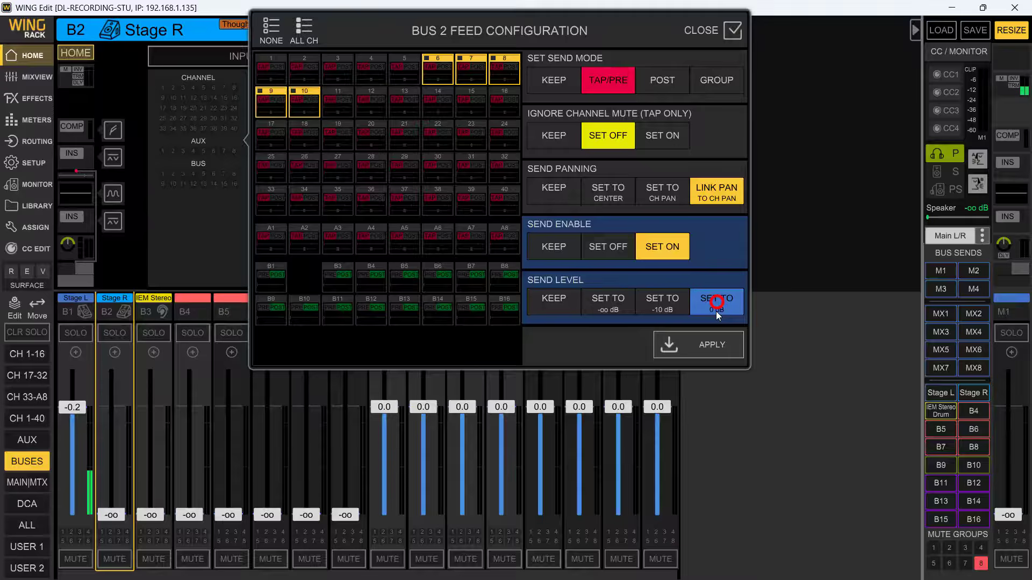
click(712, 350)
drag(113, 513, 131, 395)
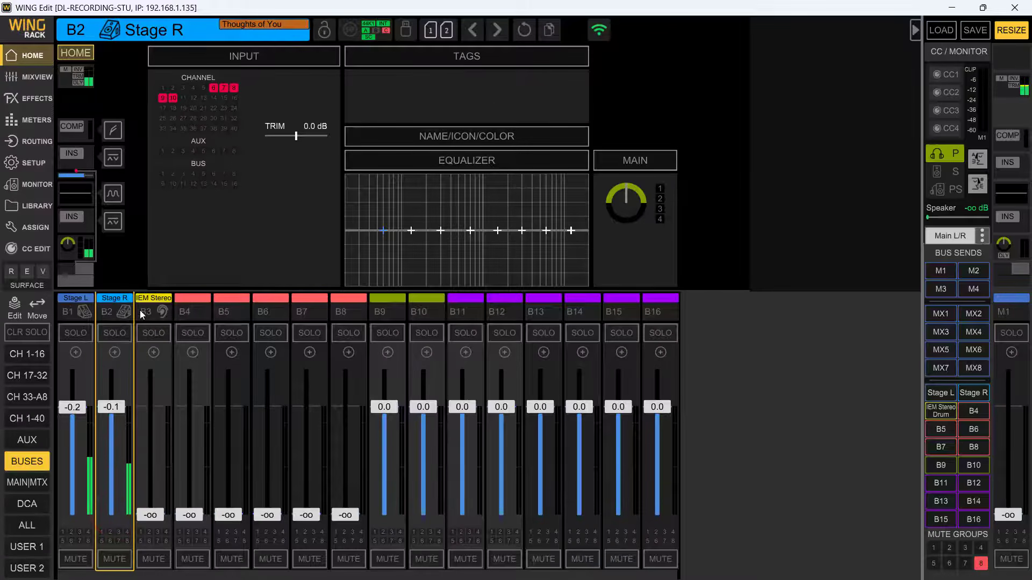
- Open the feed configuration of bus B3 IEM Stereo Drum and select all input channels and auxes
click(162, 312)
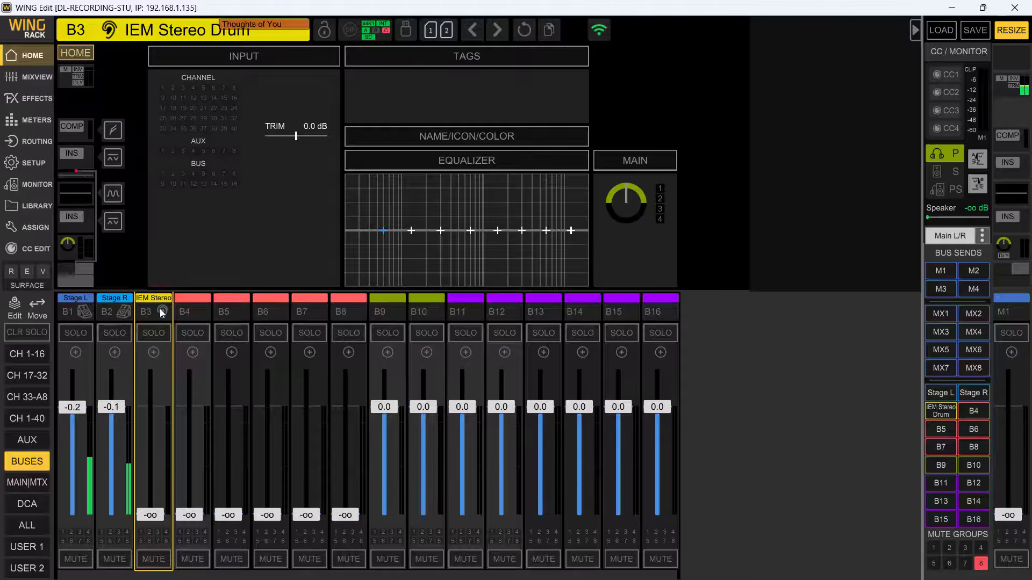
click(198, 116)
click(303, 30)
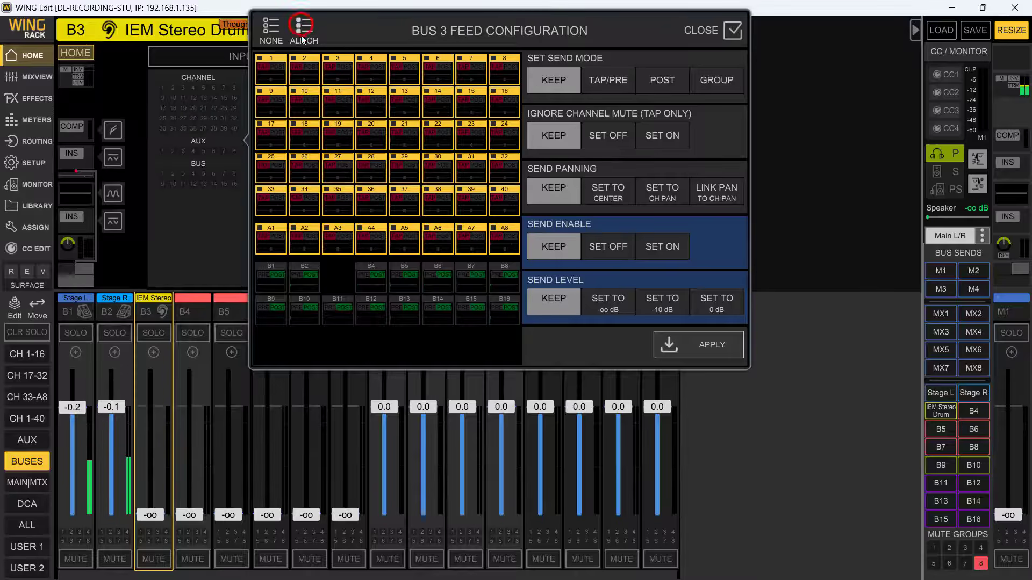
- Apply TAP/PRE, ignore mute off, linked panning, sends on and 0 dB to the bus 3 feeds, and raise its fader to about -0.1 dB
click(603, 79)
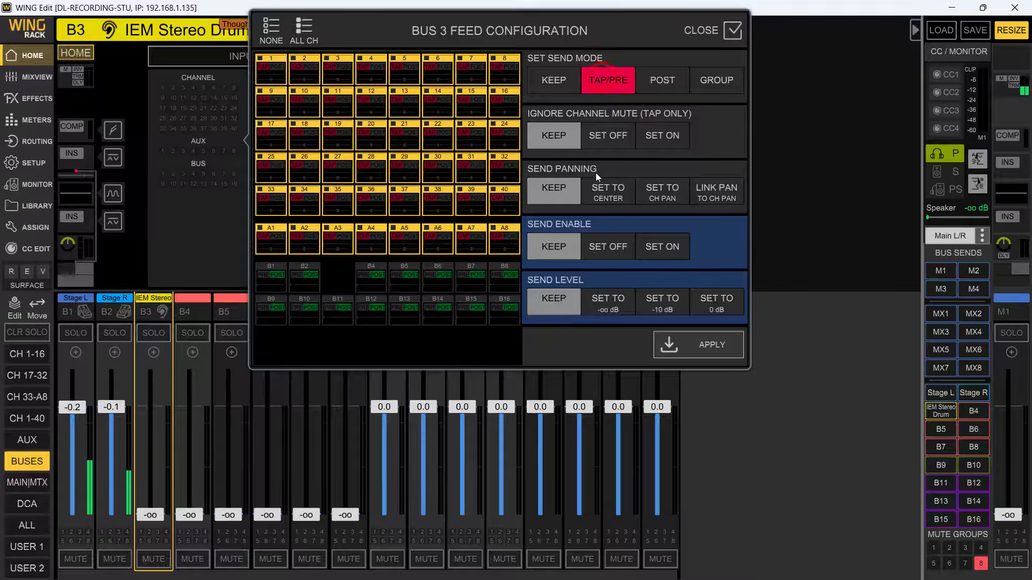
click(608, 135)
click(713, 195)
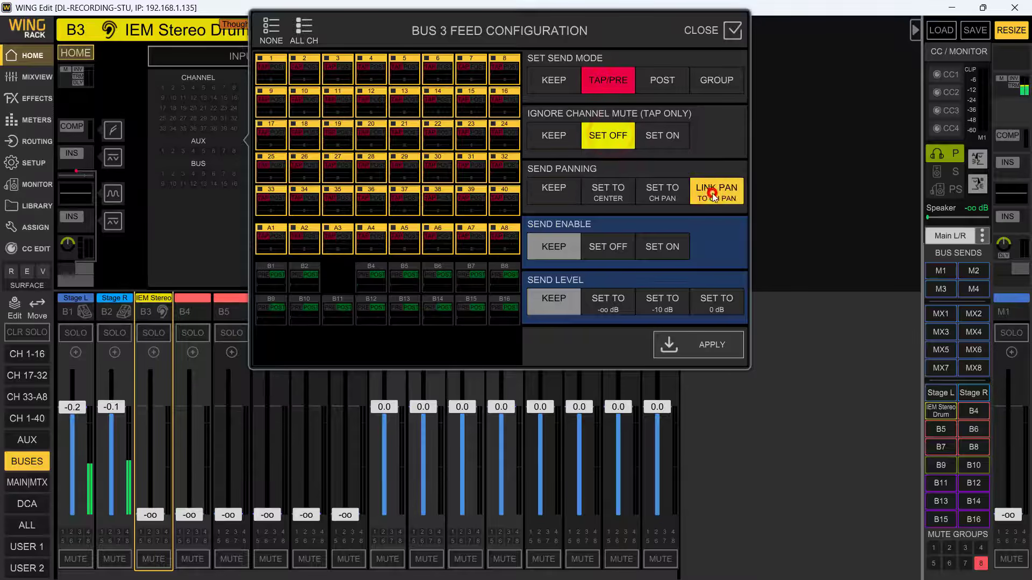
click(667, 245)
click(714, 301)
click(710, 349)
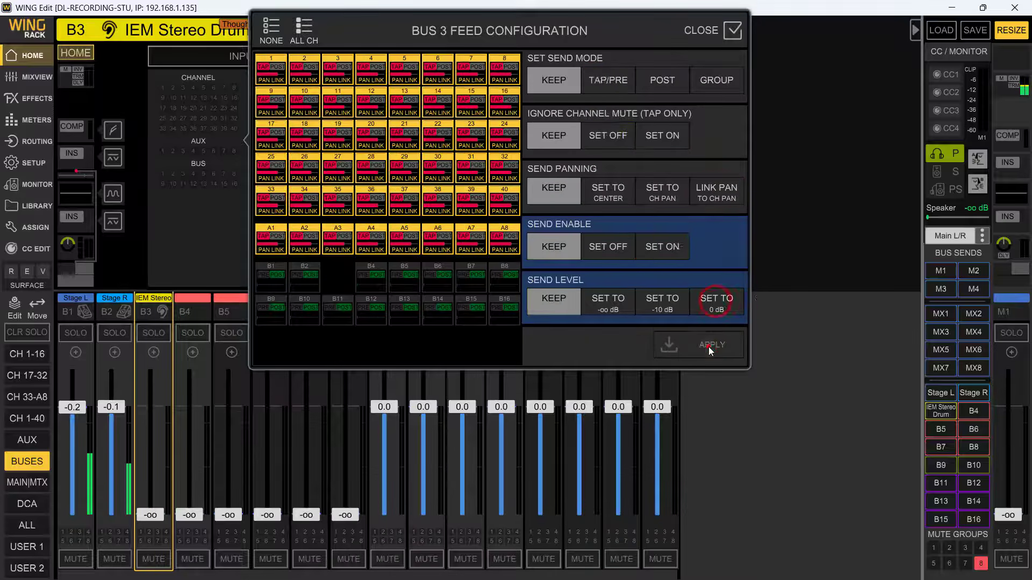
click(792, 362)
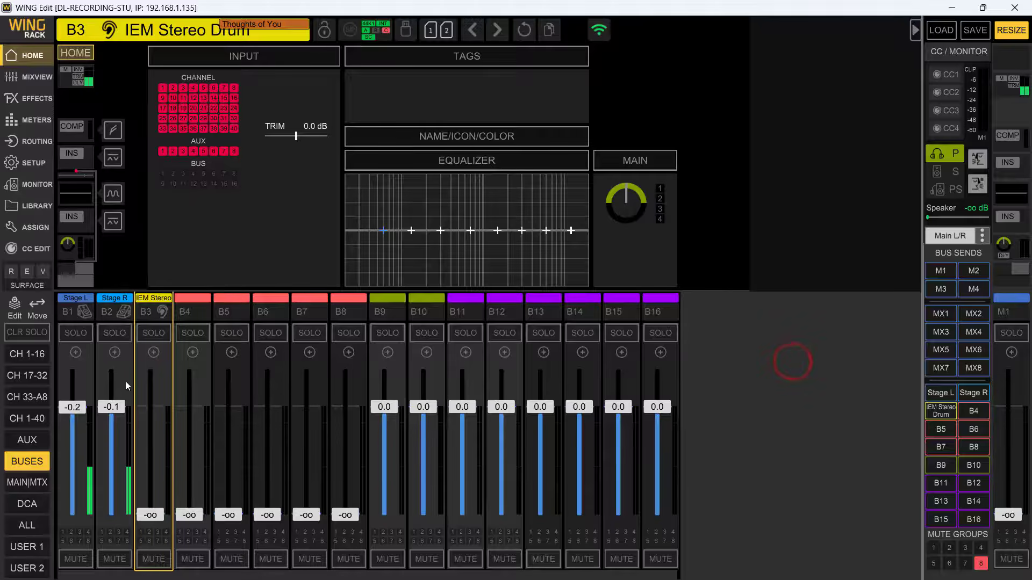
drag(150, 515, 179, 397)
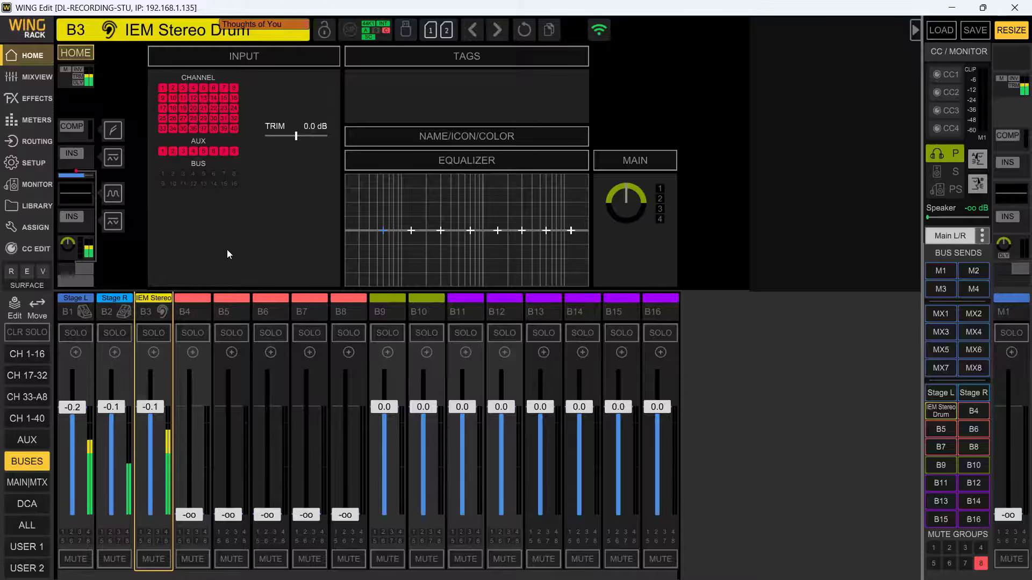
- Turn off the Reaper L and Reaper R sends to the IEM Stereo Drum bus, and leave sends on fader
click(942, 415)
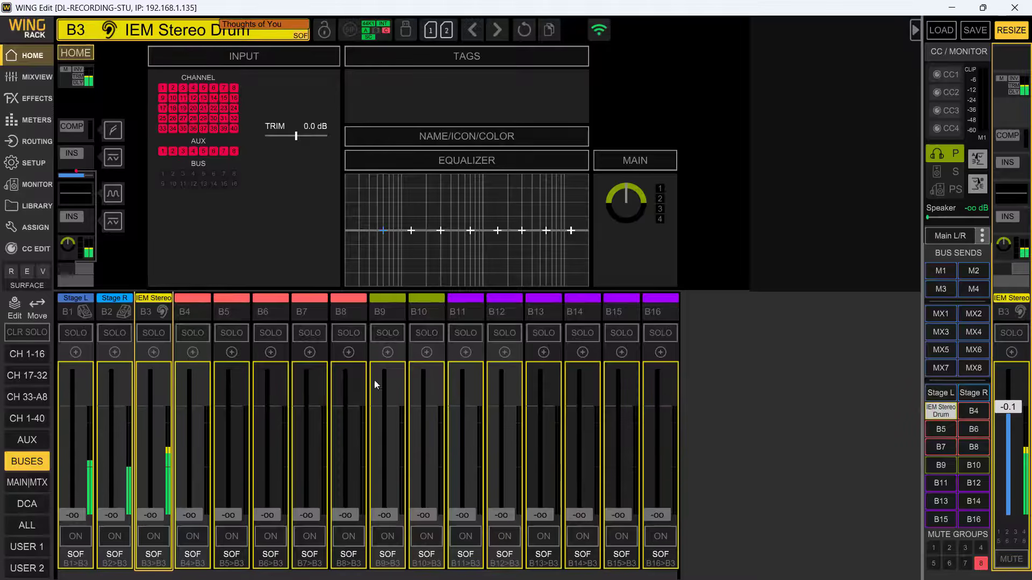
click(17, 354)
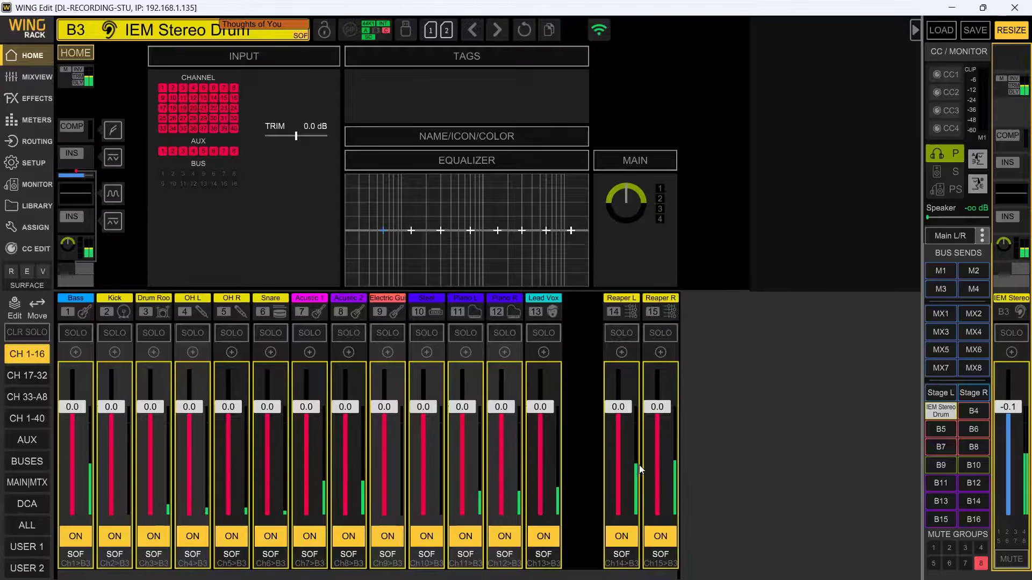
click(619, 538)
click(655, 539)
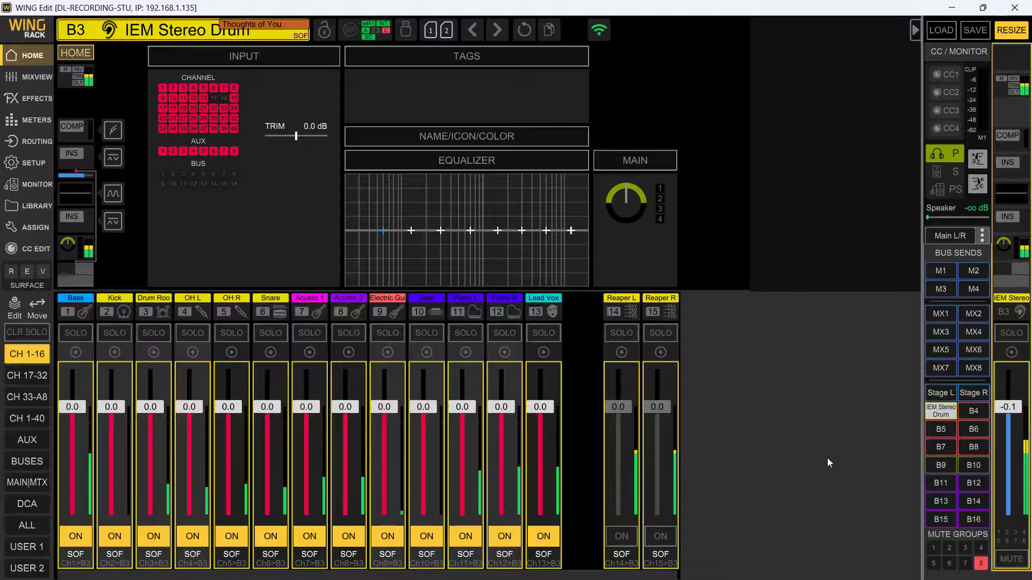
click(931, 413)
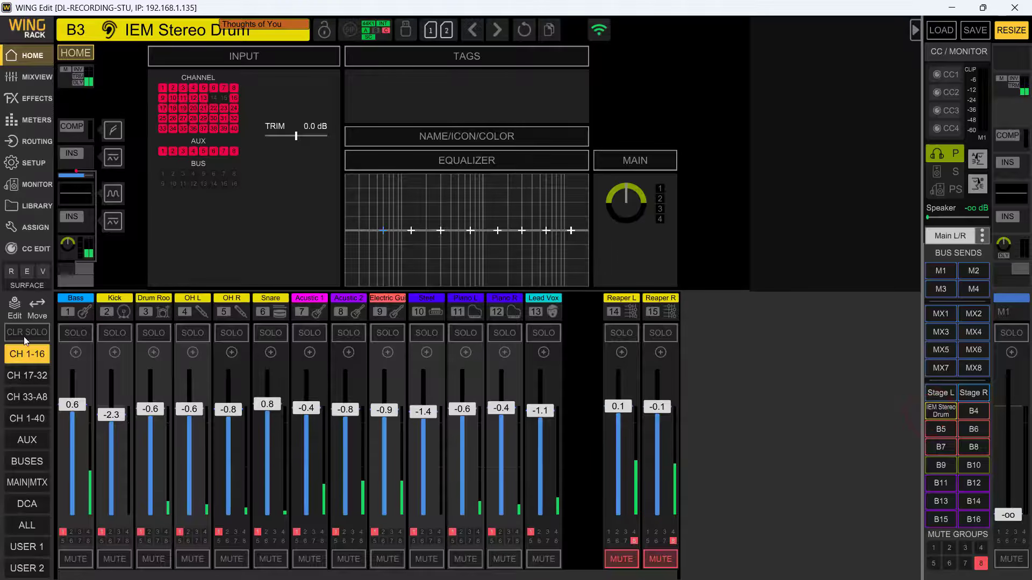
- Examine the buses' sends to matrix MX1, leave sends on fader, and show the main and matrix strips
click(26, 461)
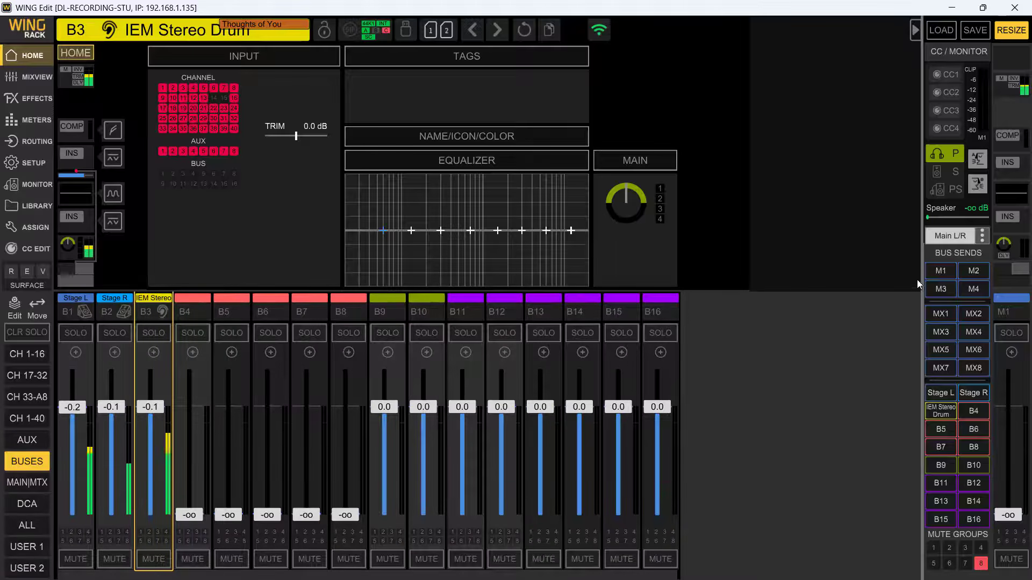
click(939, 317)
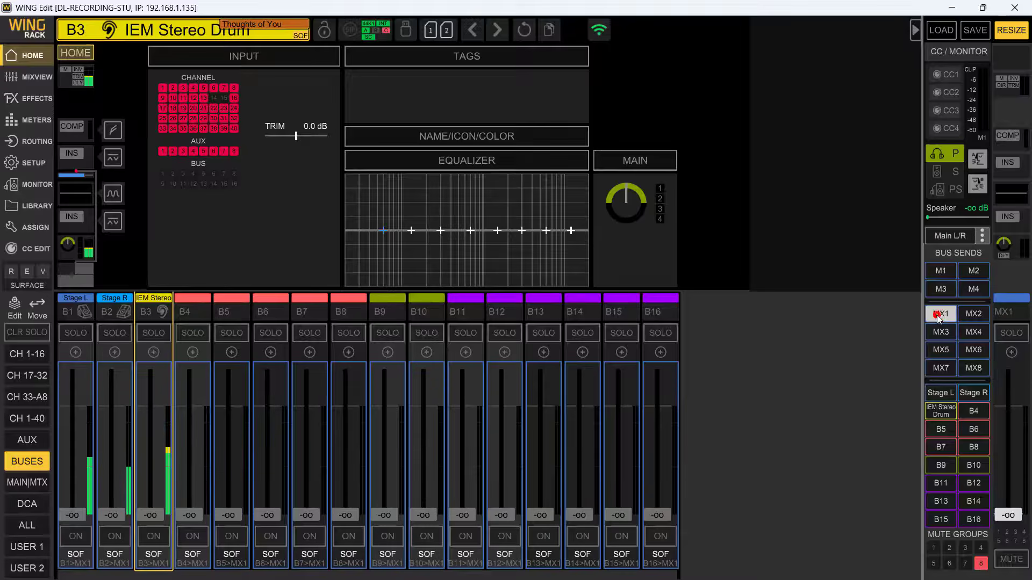
click(939, 317)
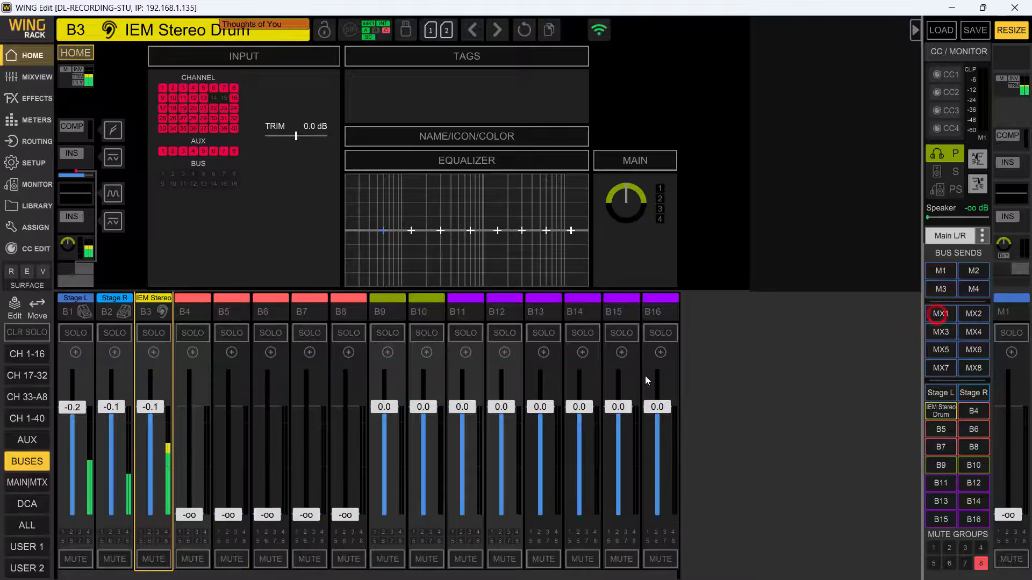
click(16, 484)
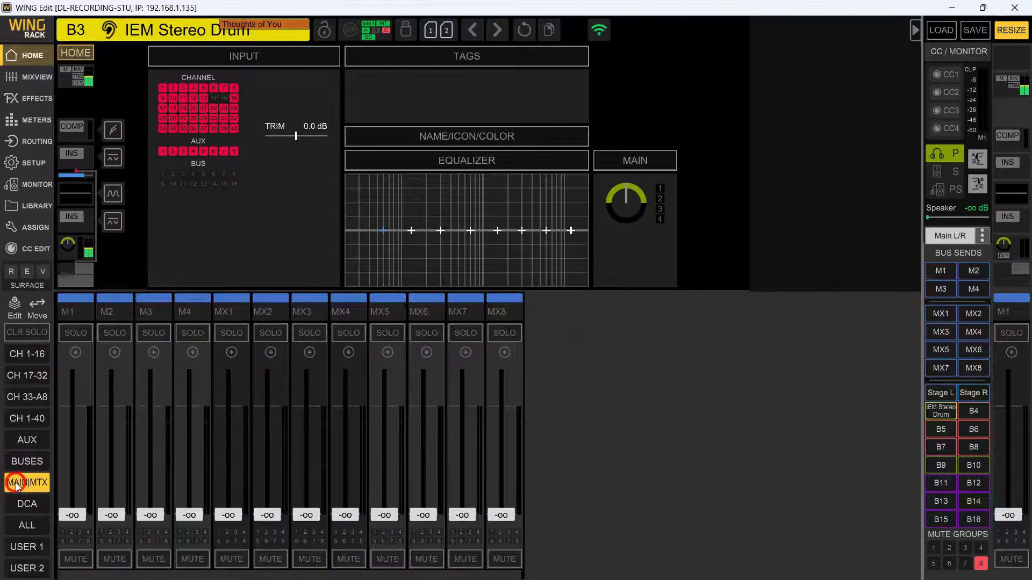
- Name matrix MX1 Pastor and give it the headphones icon and the yellow colour
click(225, 311)
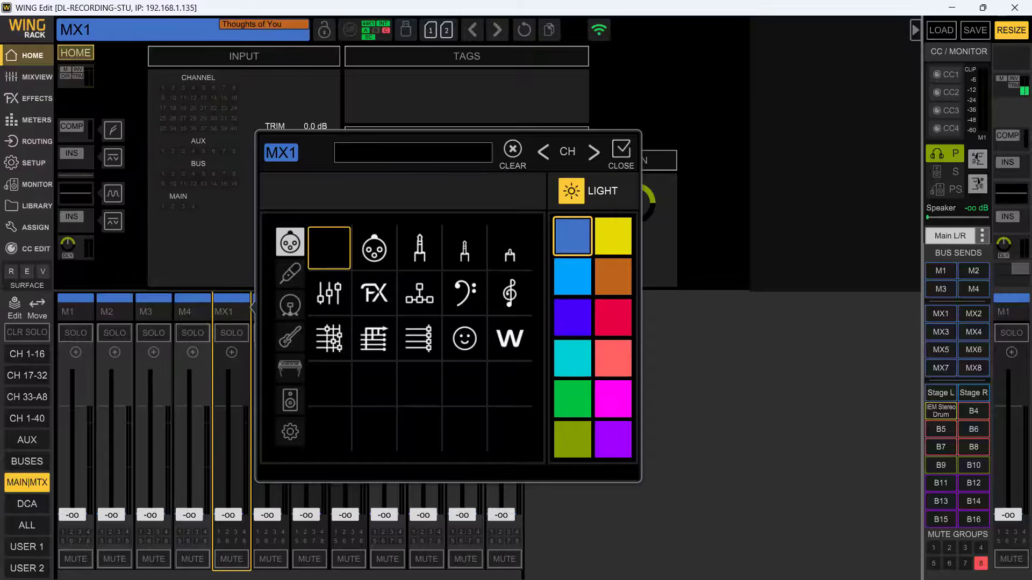
click(357, 152)
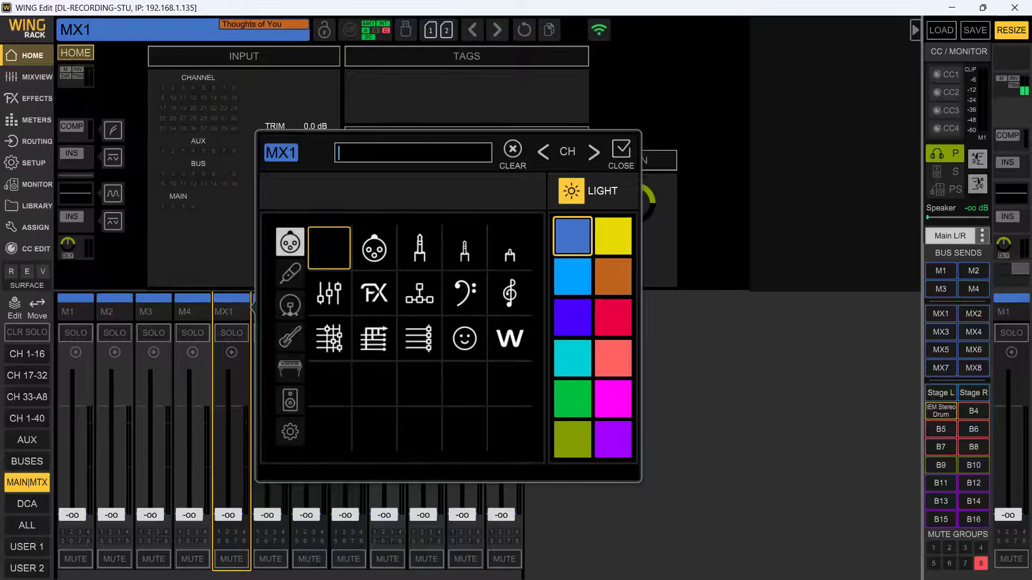
text(Pastor)
click(289, 431)
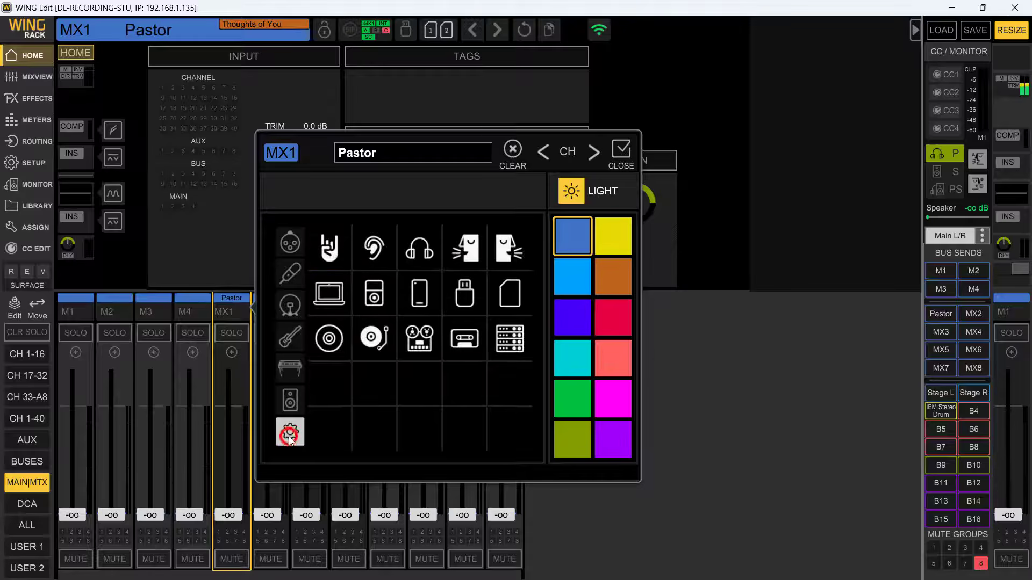
click(415, 257)
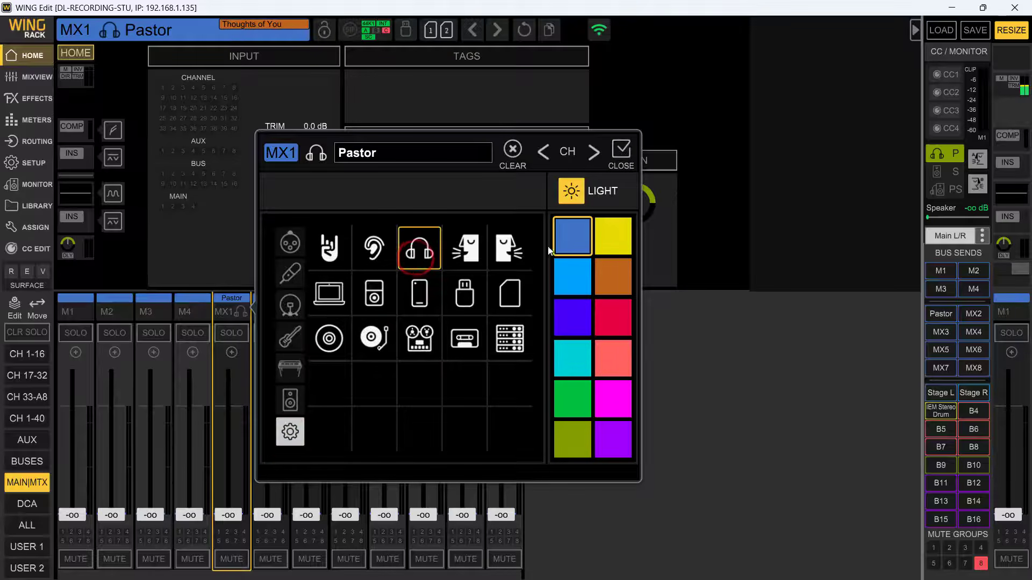
click(613, 238)
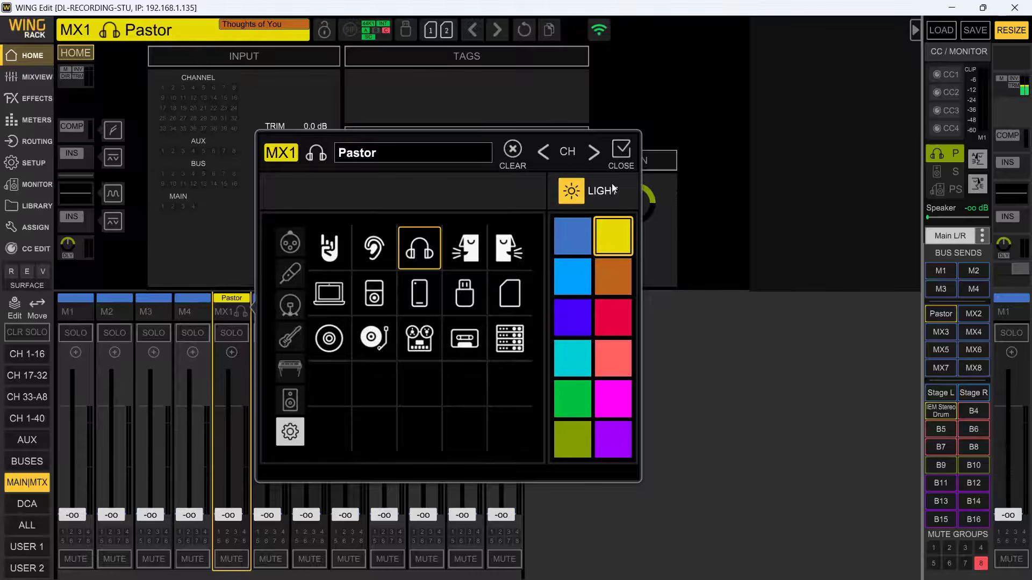
click(621, 155)
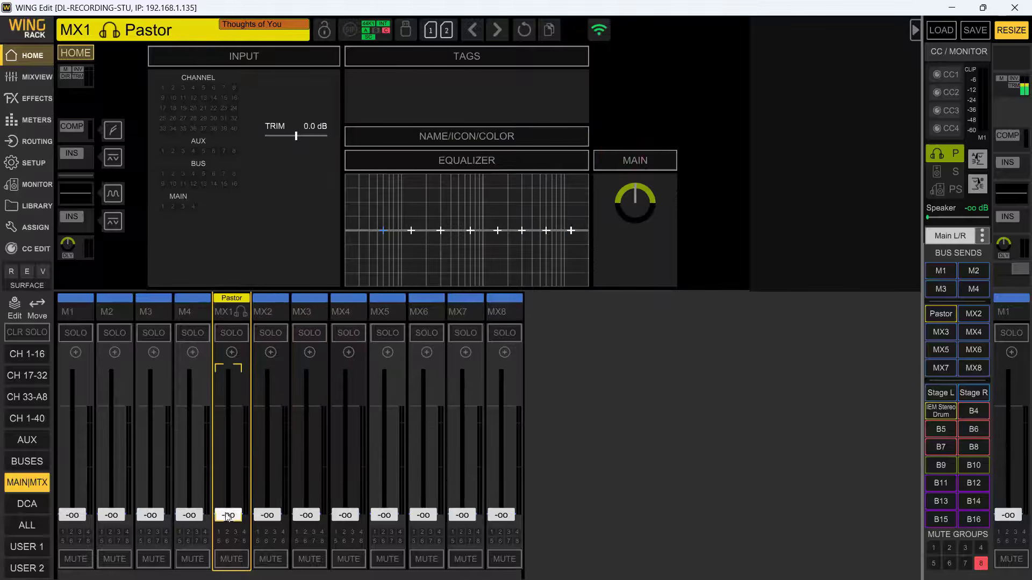
- Raise the Pastor matrix fader to about -0.4 dB and select all channels and auxes in its feed configuration
drag(228, 524, 241, 407)
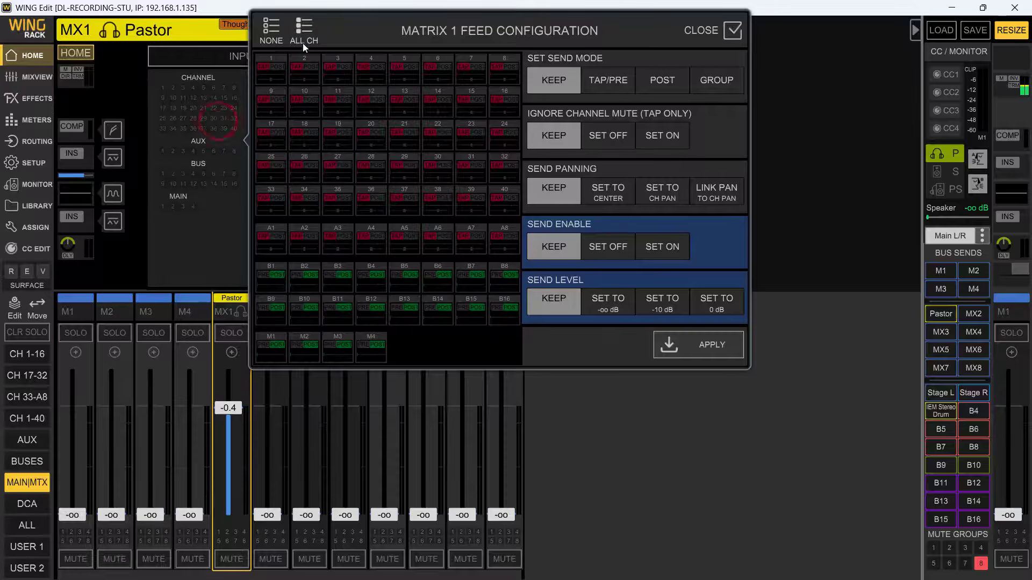
click(297, 25)
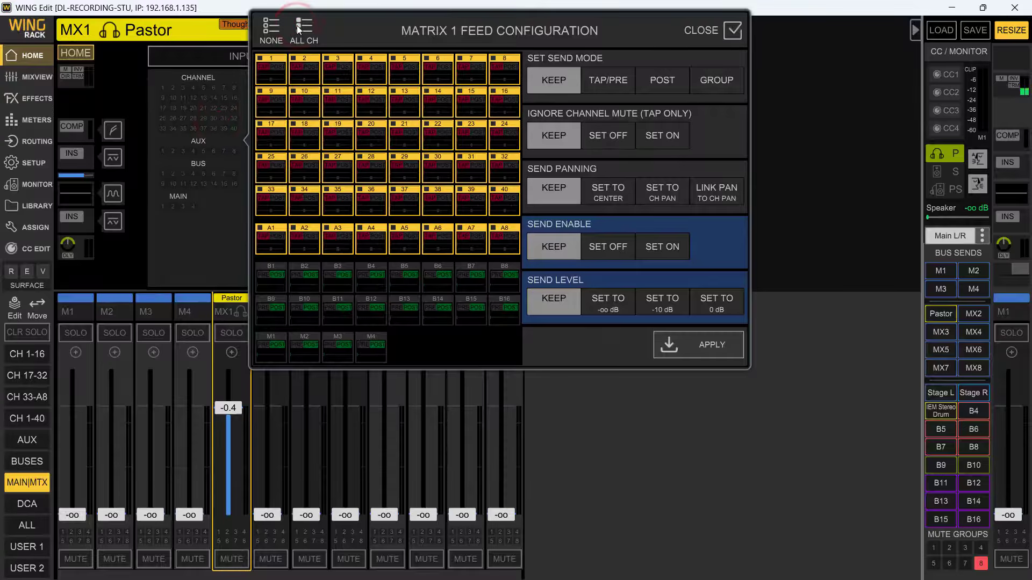
click(275, 273)
click(274, 285)
- Apply POST mode, ignore mute off, linked panning, sends on and 0 dB to the selected matrix 1 feeds, and close the configuration
click(654, 82)
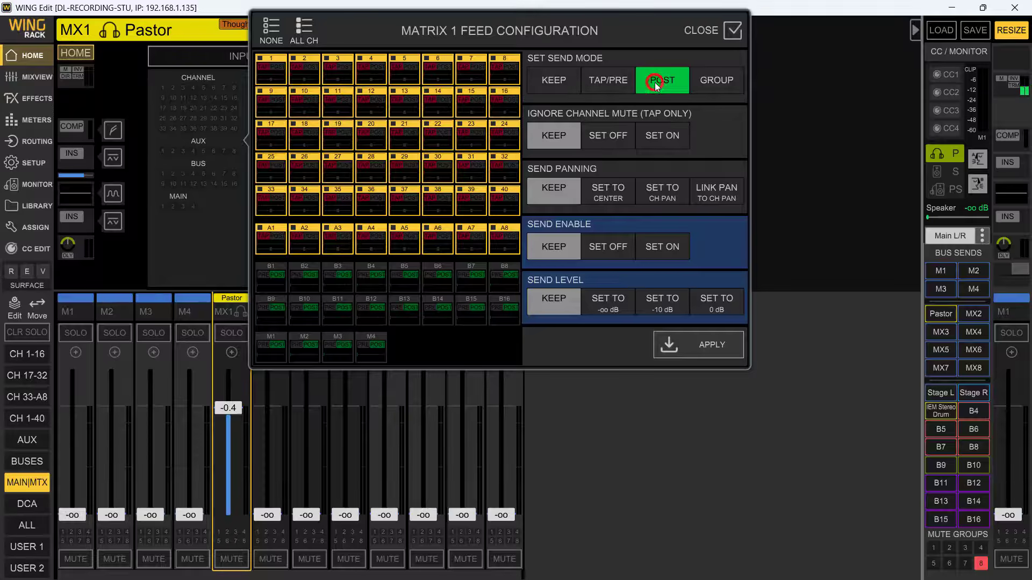
click(611, 136)
click(718, 195)
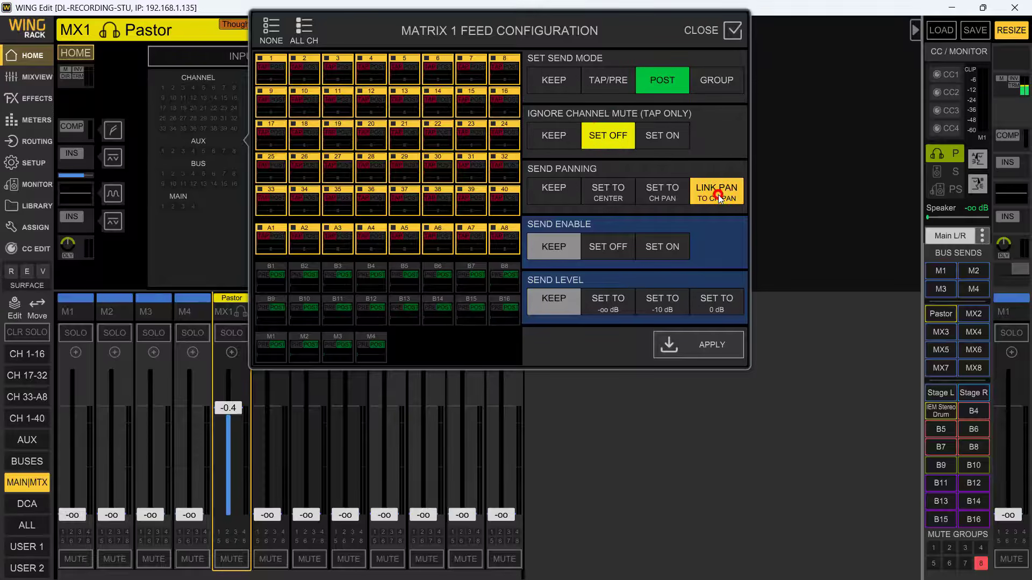
click(662, 246)
click(715, 302)
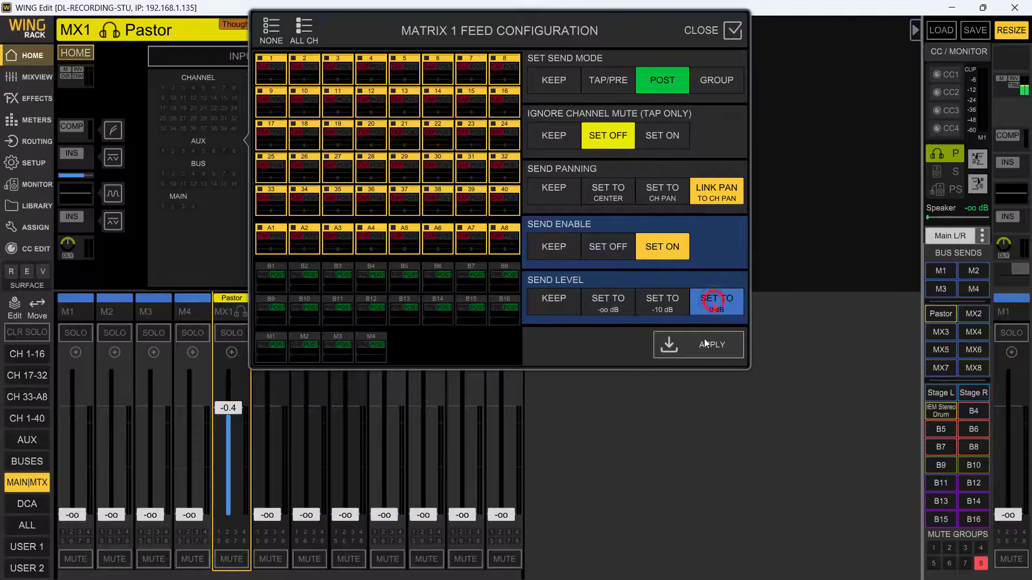
click(704, 346)
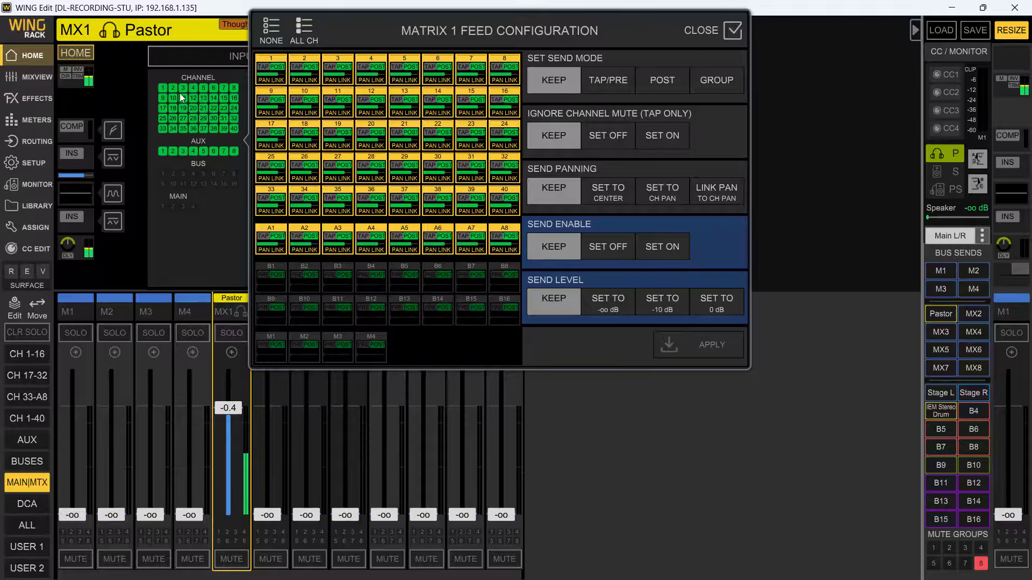
click(734, 31)
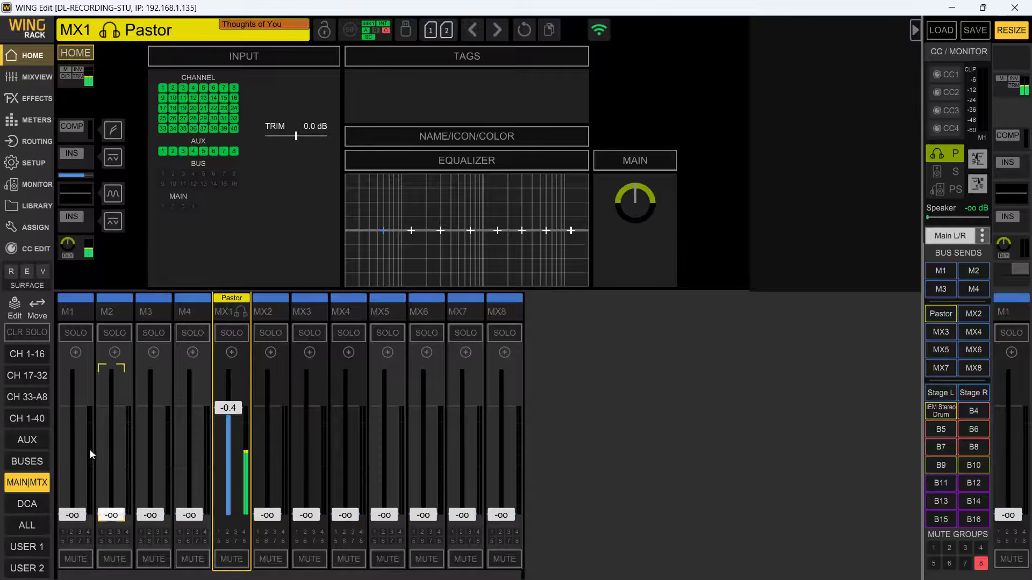
- Examine the inputs of buses B1 to B3 and the buses' sends to the Pastor matrix, and leave sends on fader
click(27, 461)
click(81, 312)
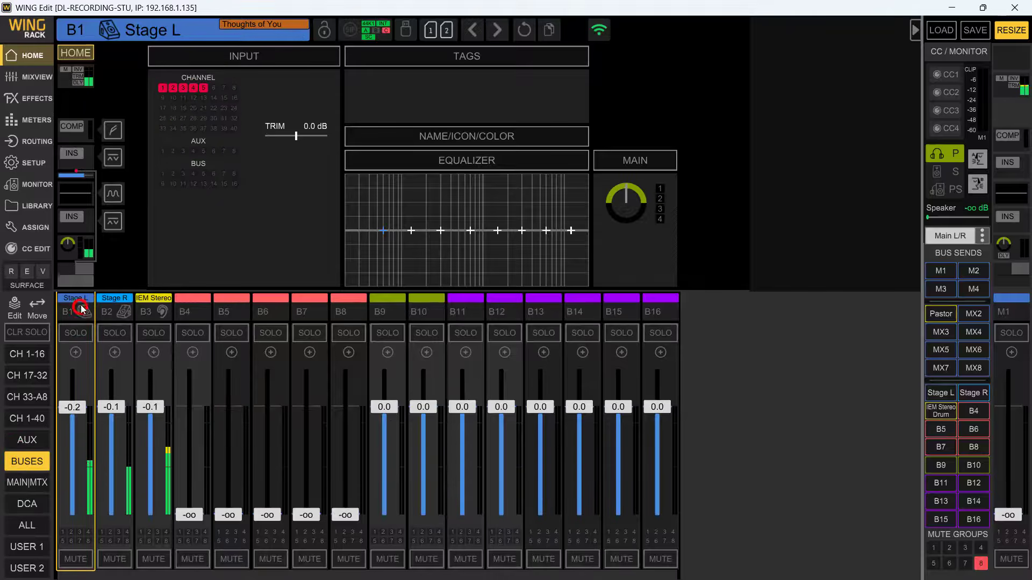
click(109, 306)
click(139, 310)
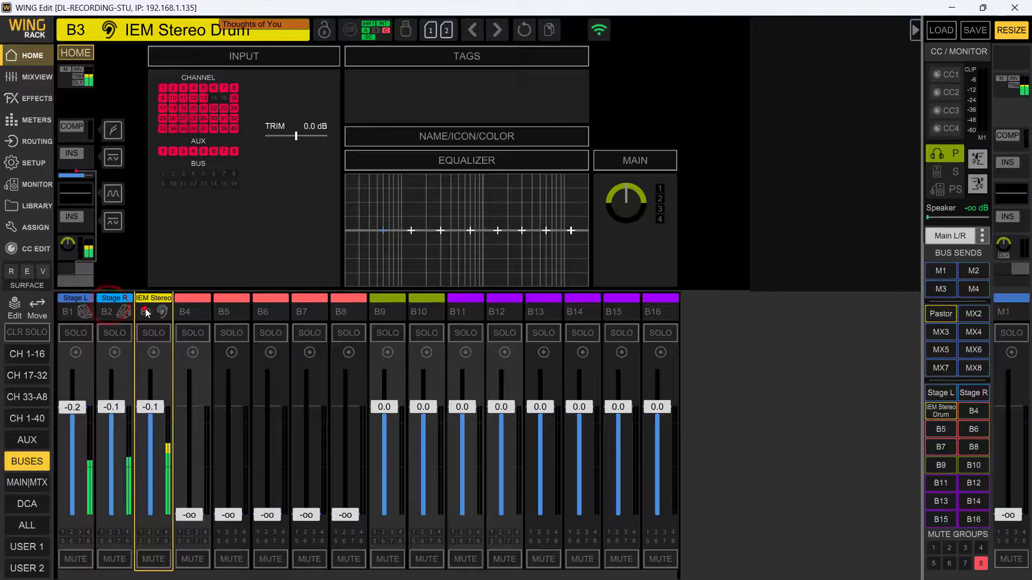
click(938, 318)
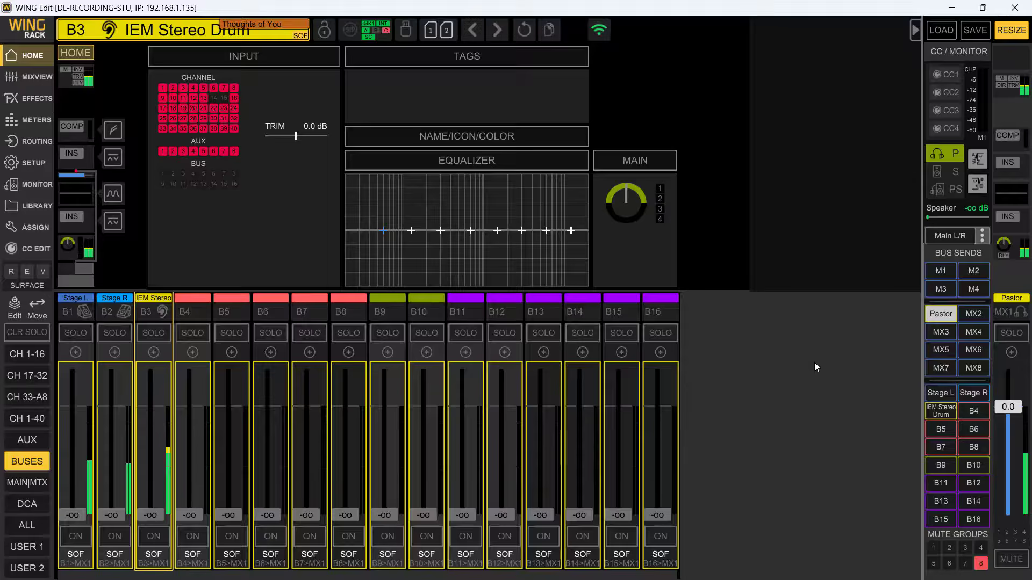
click(940, 313)
- Show the meters and raise the M1 main fader to about -2.1 dB
click(28, 122)
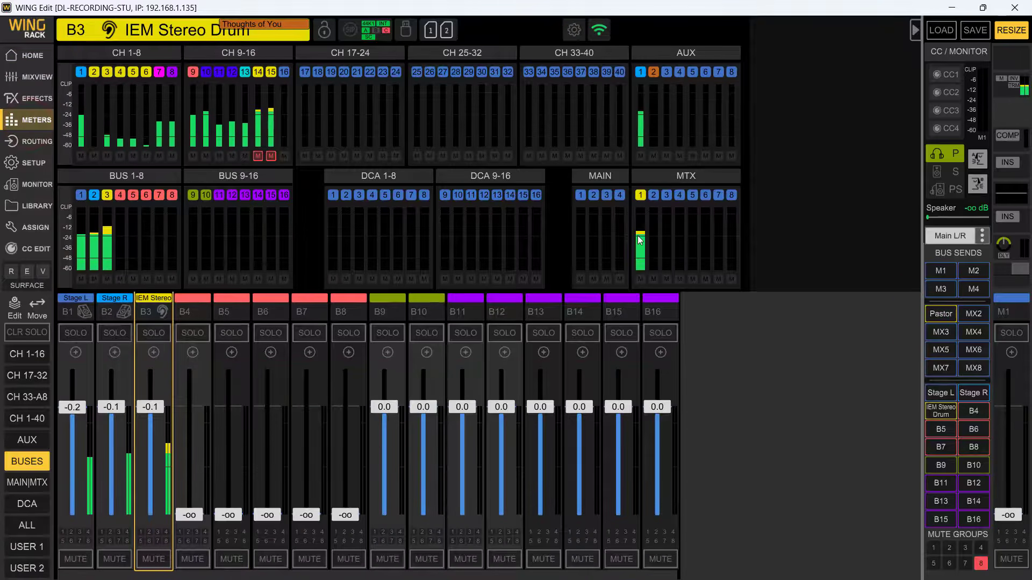
click(999, 317)
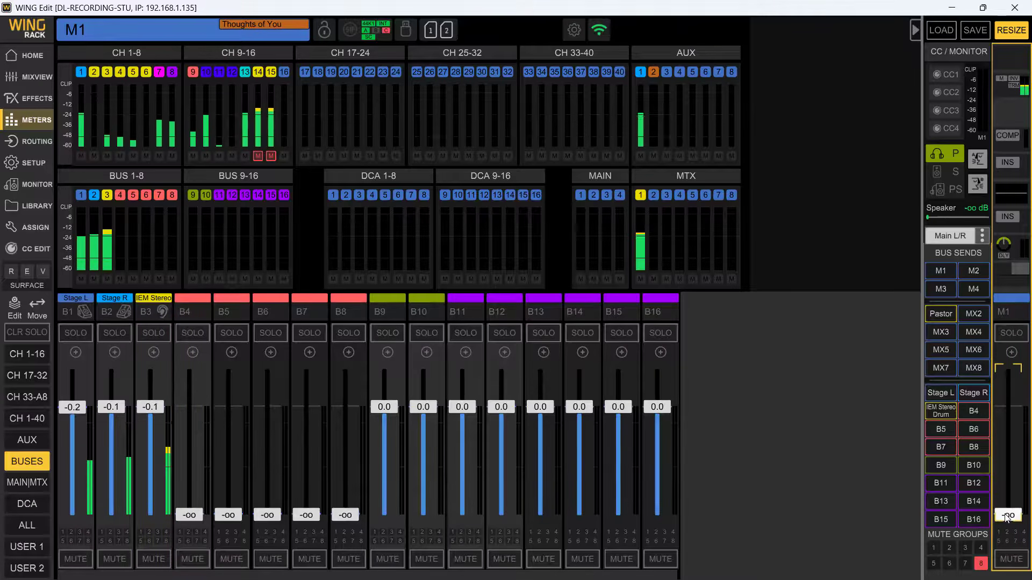
drag(1009, 515, 1020, 409)
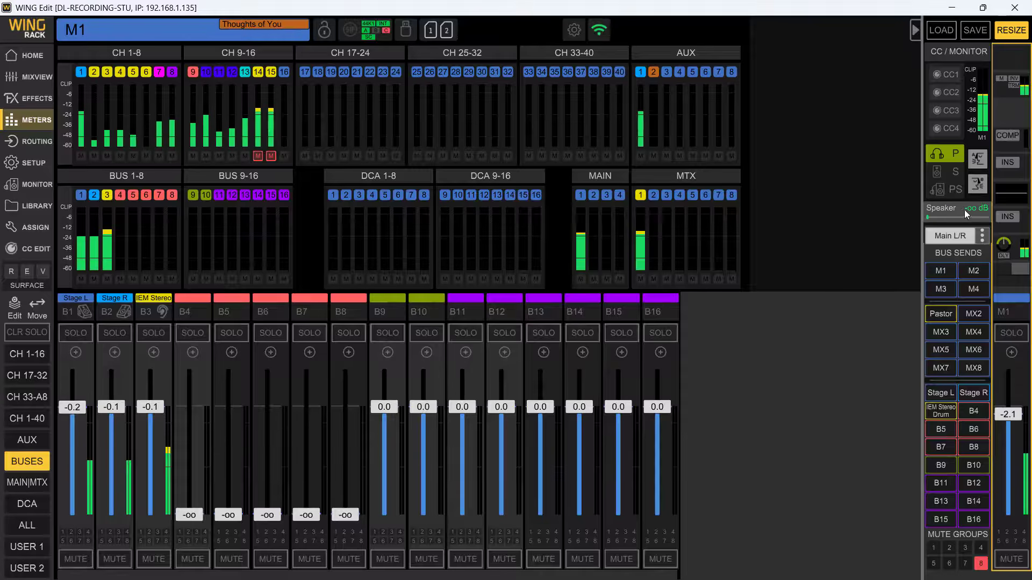
- Test the Pastor matrix's fader and mute against the meters, restoring its level and unmuting it
click(19, 484)
drag(216, 409, 253, 411)
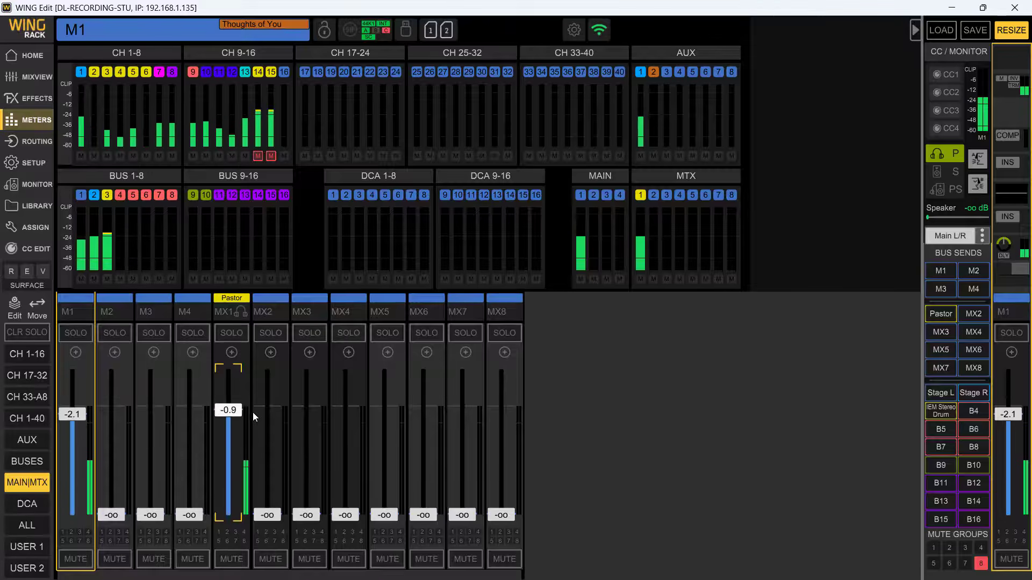
click(232, 559)
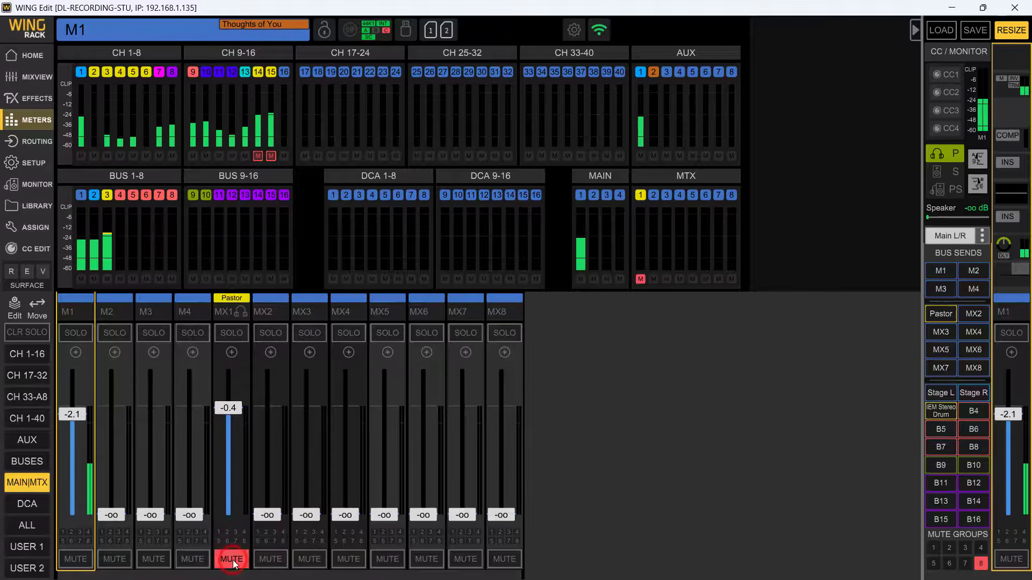
click(233, 559)
- Mute the Stage L, Stage R and IEM Stereo Drum buses to check their meters, and unmute all three
click(20, 462)
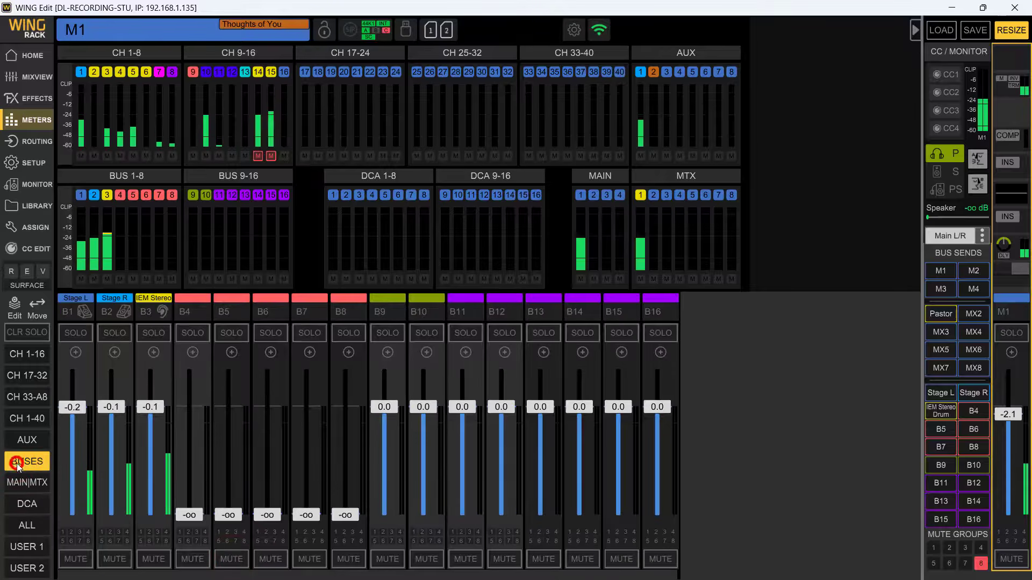
click(73, 559)
click(114, 560)
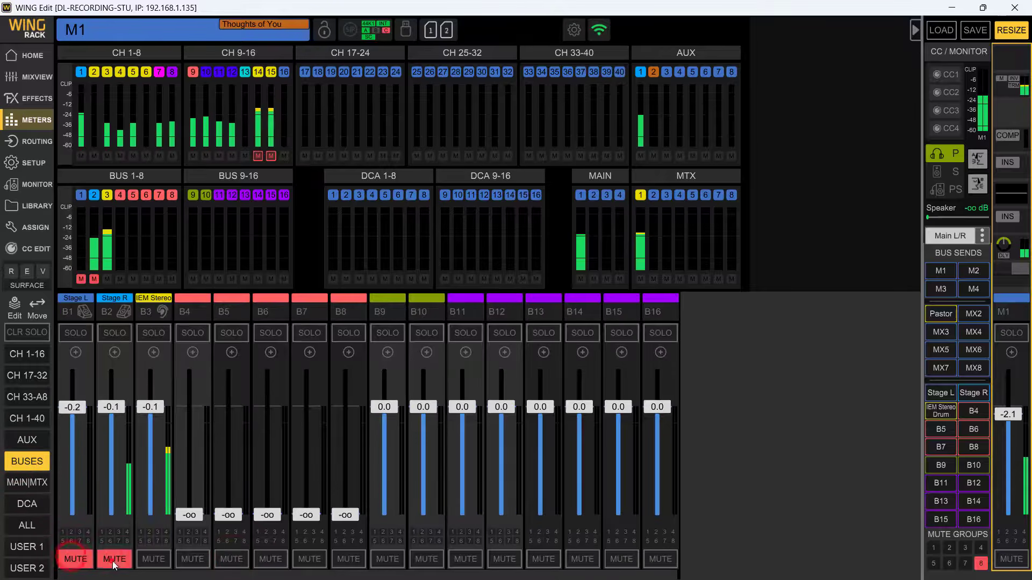
click(147, 560)
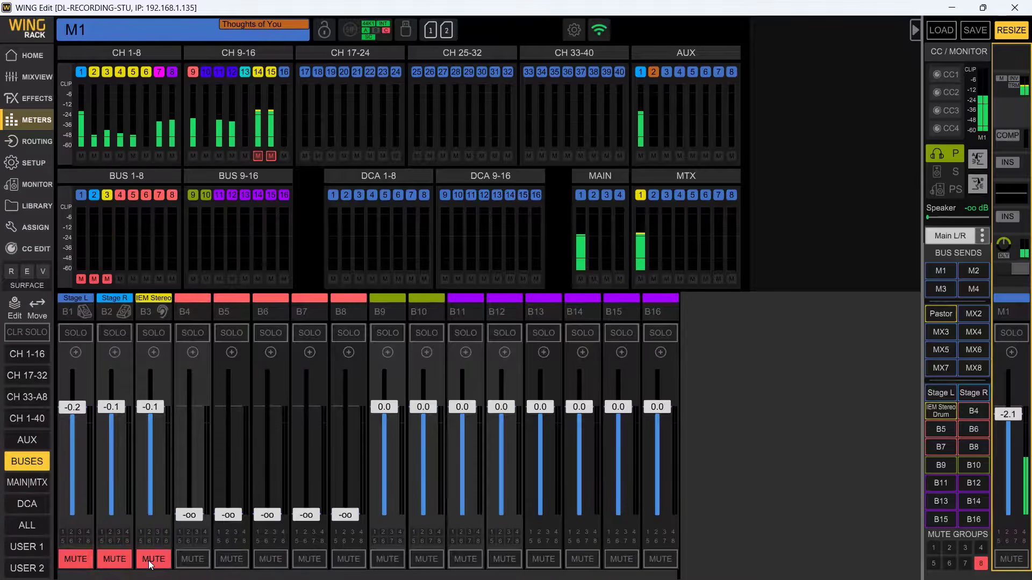
click(149, 560)
click(114, 560)
click(76, 560)
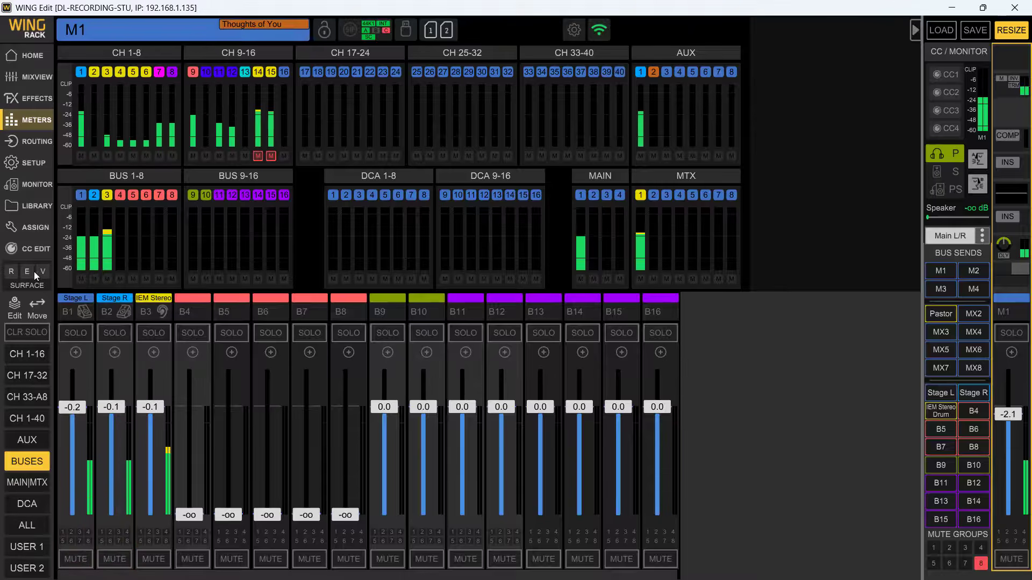
- Open the routing, unlock it, and show the Local Out outputs with the bus sources
click(25, 122)
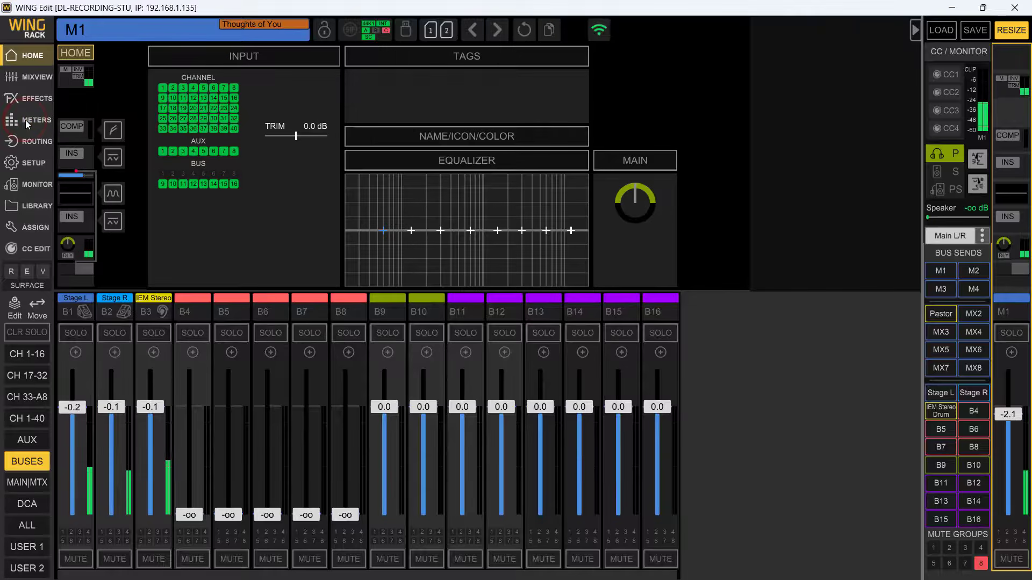
click(26, 138)
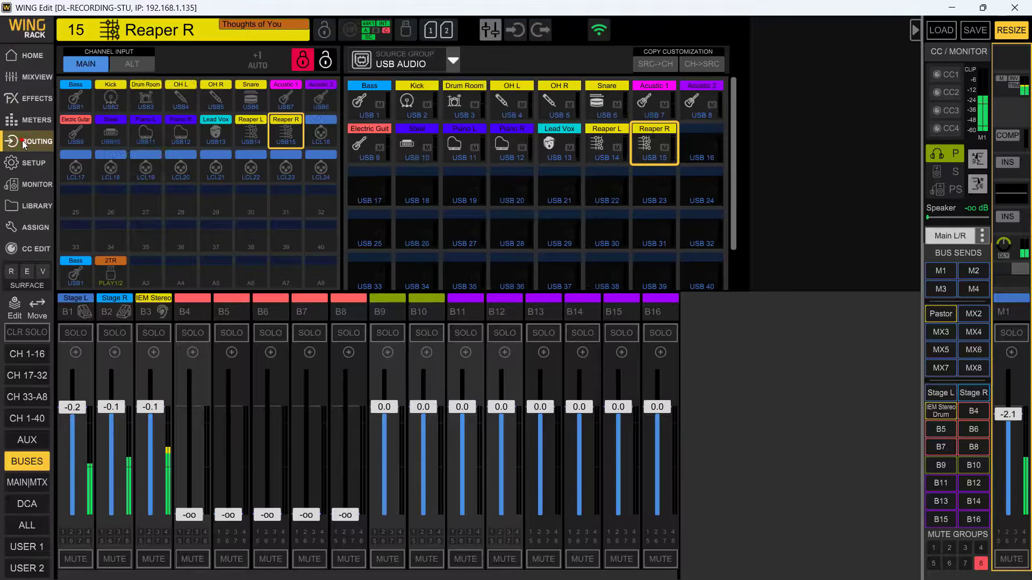
click(325, 60)
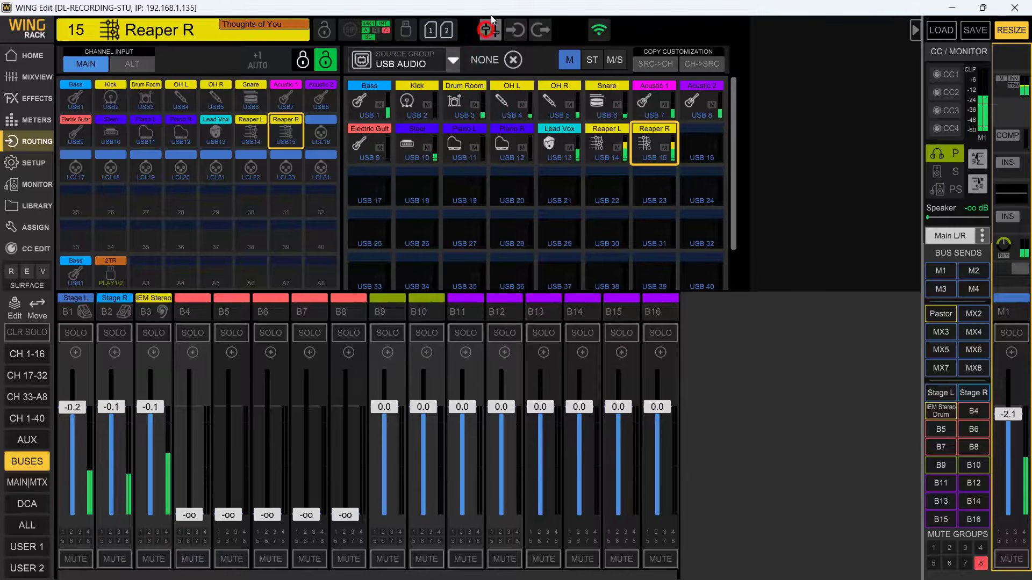
click(543, 31)
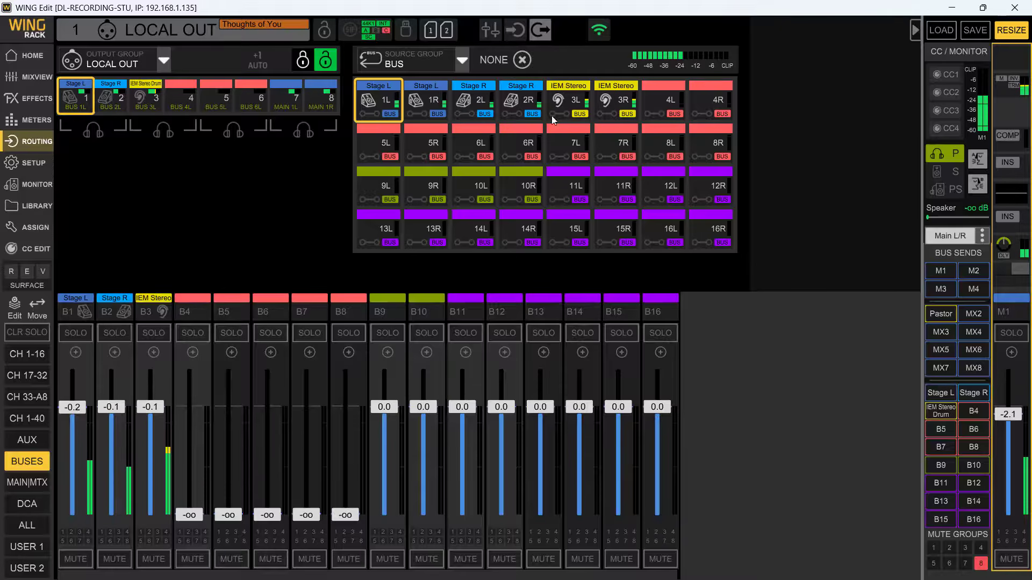
click(580, 66)
- Check the bus sources of local outputs 1 to 3, and assign IEM Stereo Drum bus 3R to local output 4
click(106, 106)
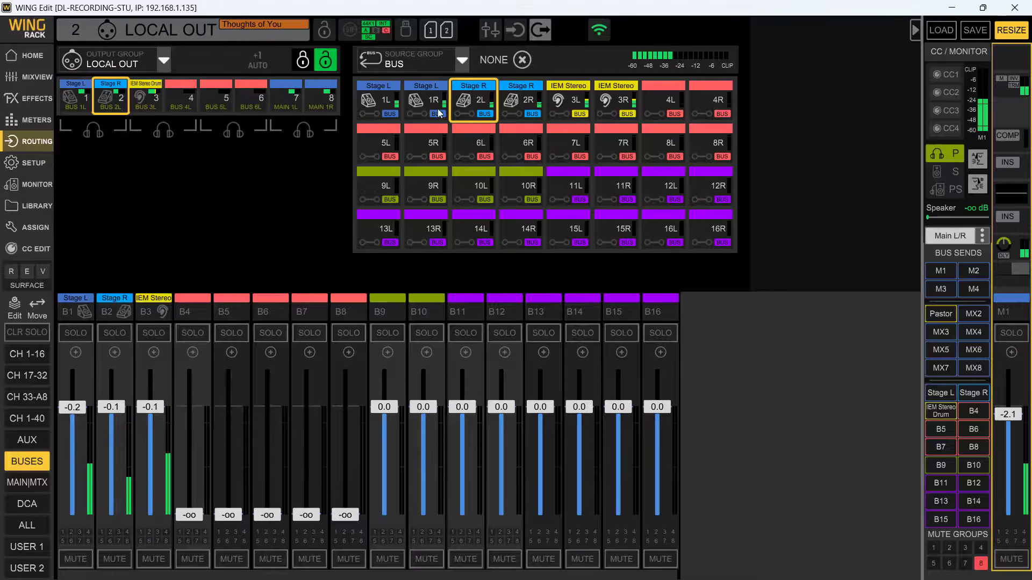
click(81, 100)
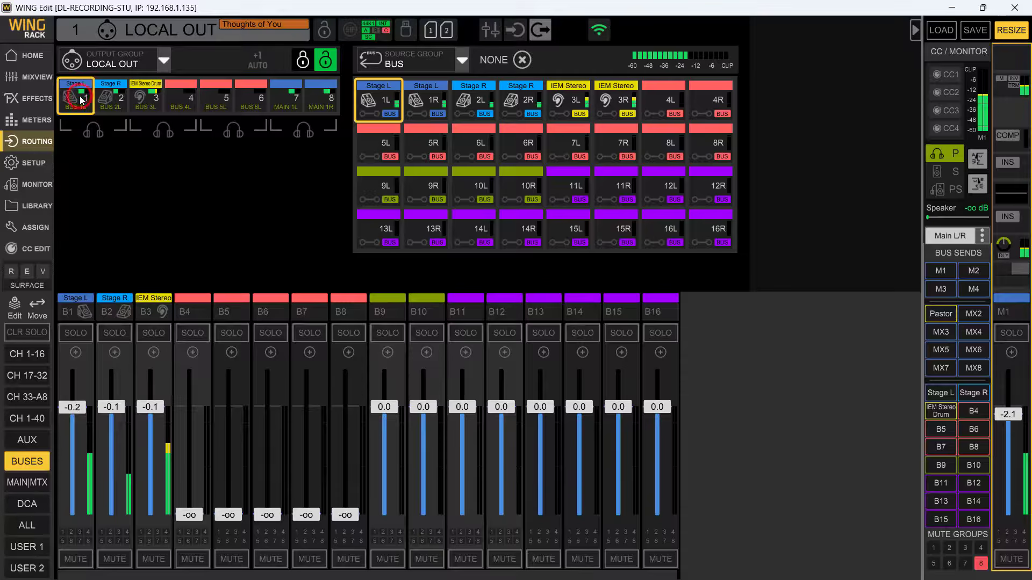
click(112, 99)
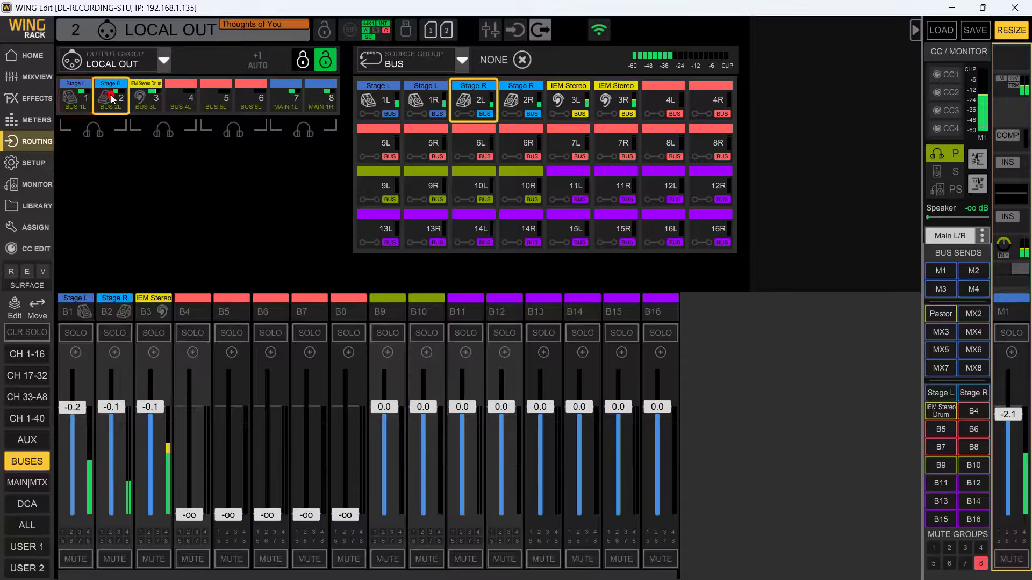
click(146, 94)
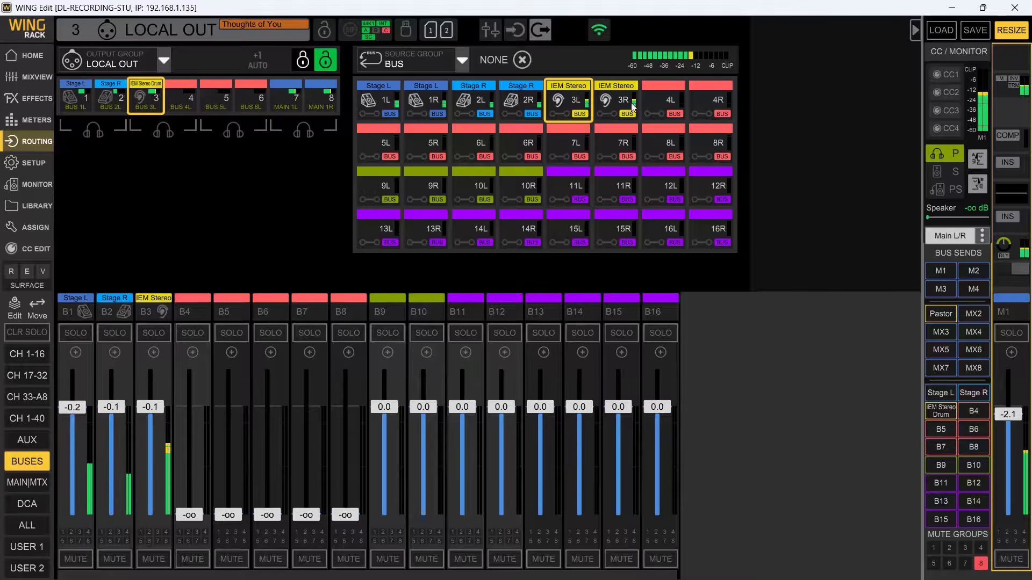
click(182, 106)
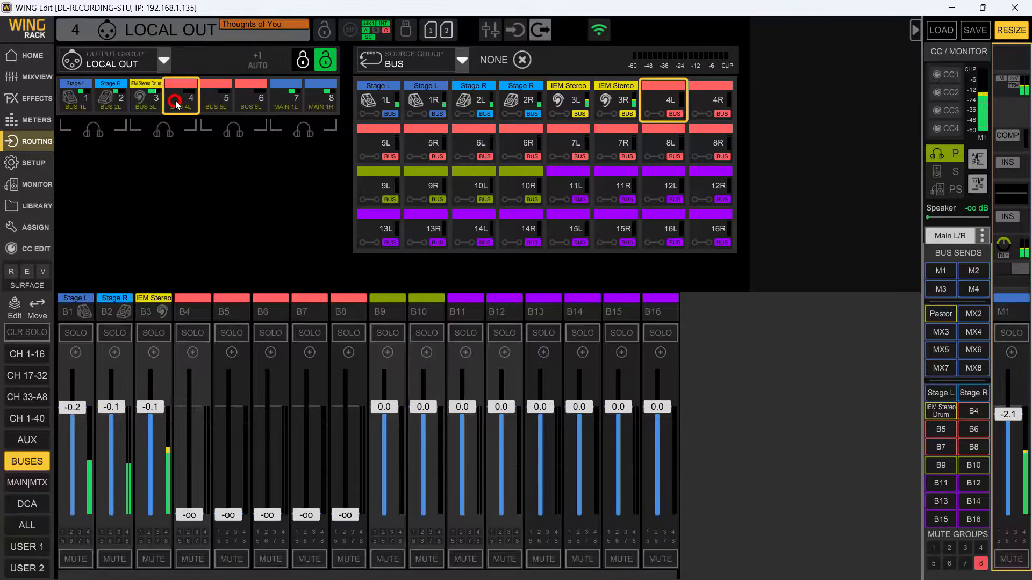
click(615, 105)
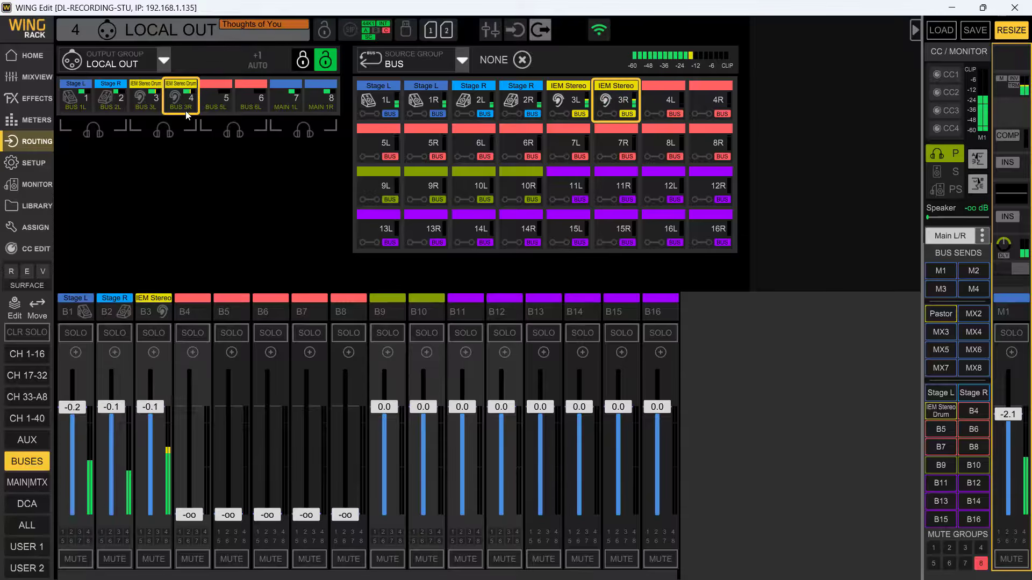
- Review the sources assigned to local outputs 1 to 4 and the main outputs 7 and 8
click(77, 102)
click(110, 102)
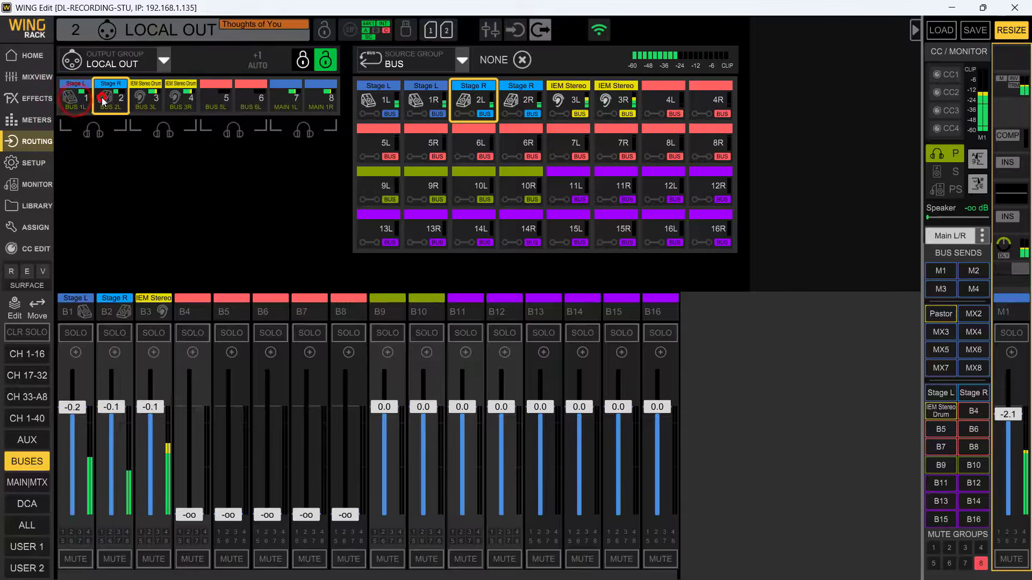
click(145, 102)
click(177, 104)
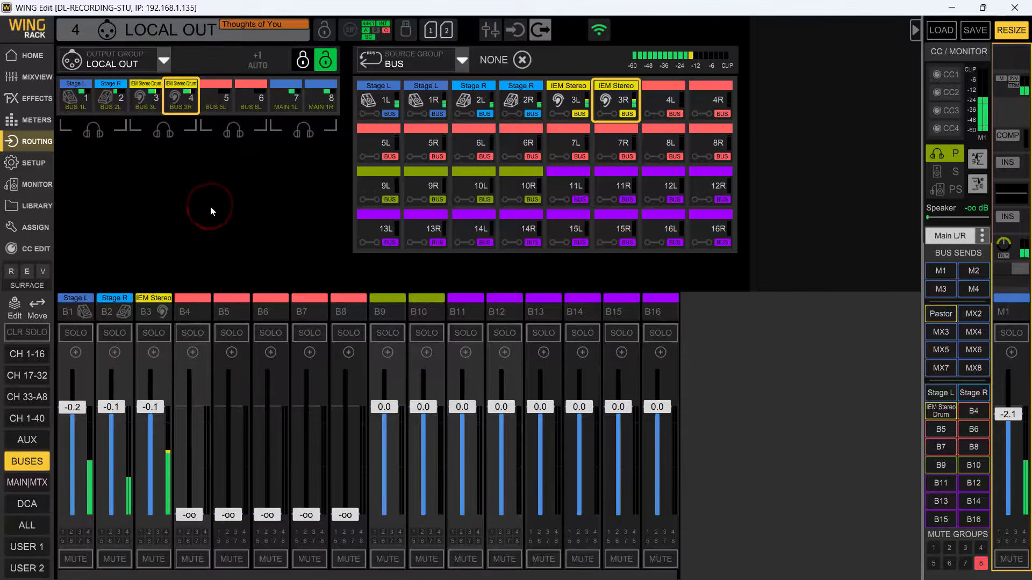
click(277, 98)
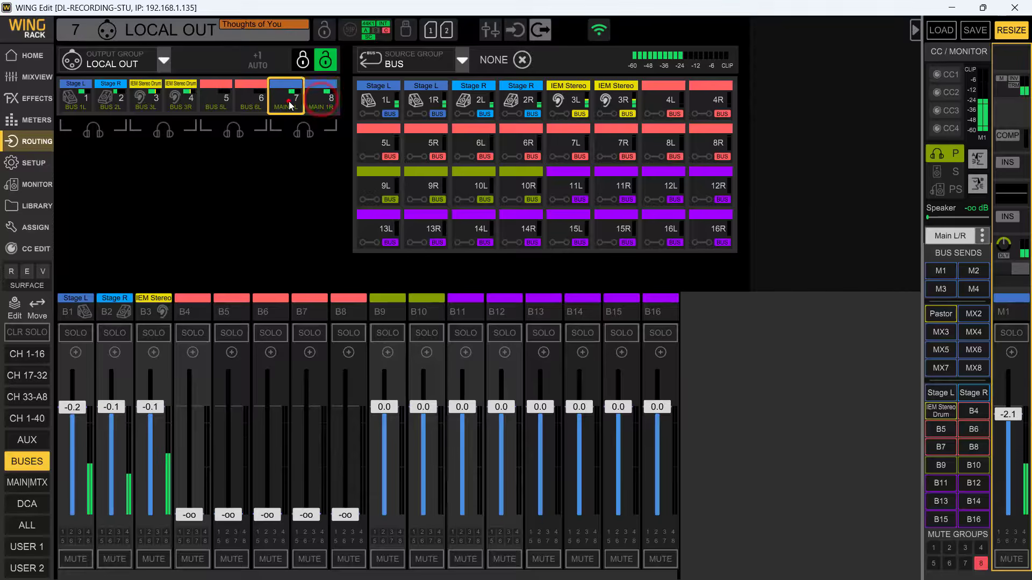
click(276, 180)
- Switch the output group to AES50 A and assign Stage L bus 1L to its output 1
click(157, 61)
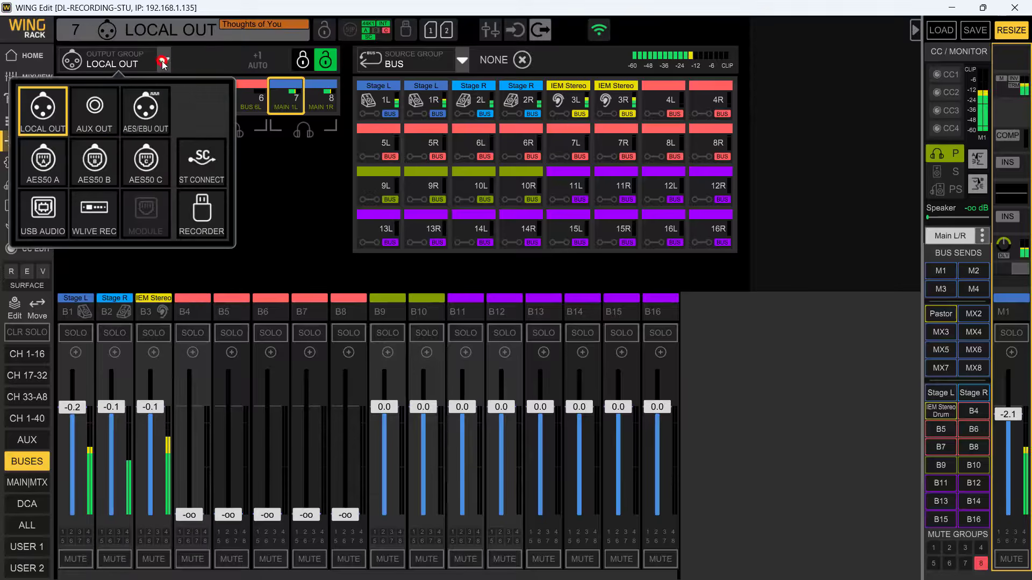
click(43, 164)
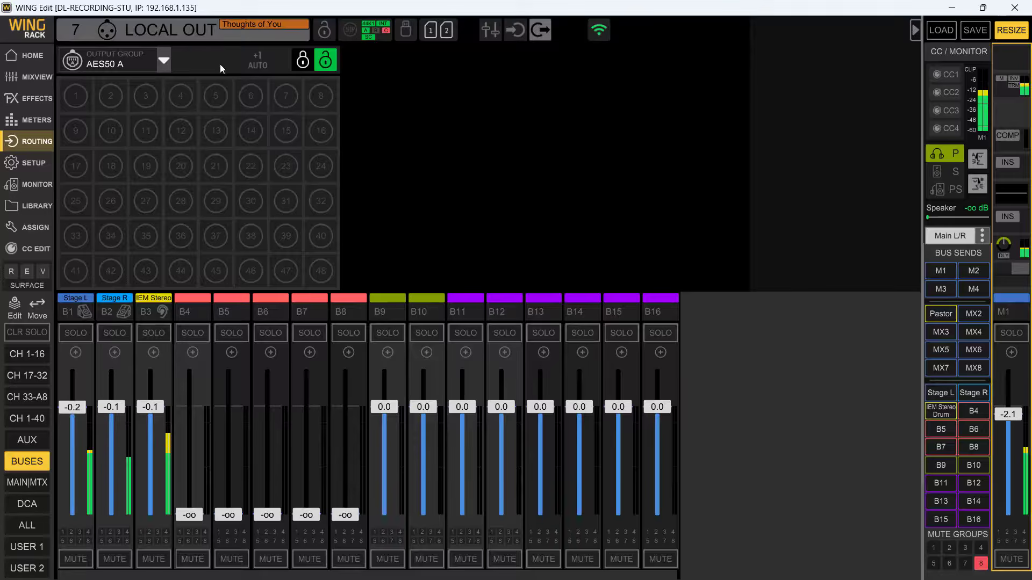
click(81, 94)
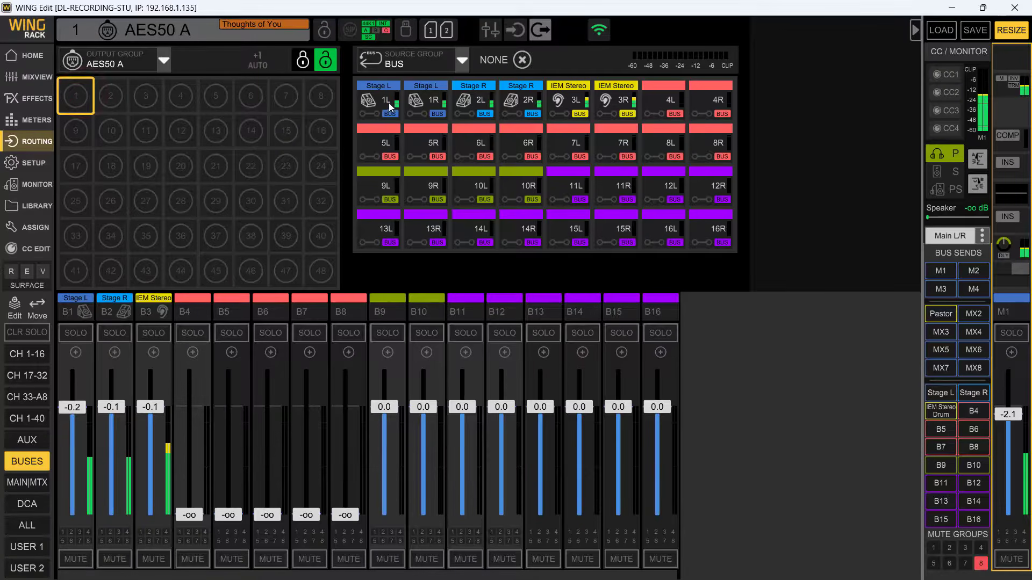
click(448, 64)
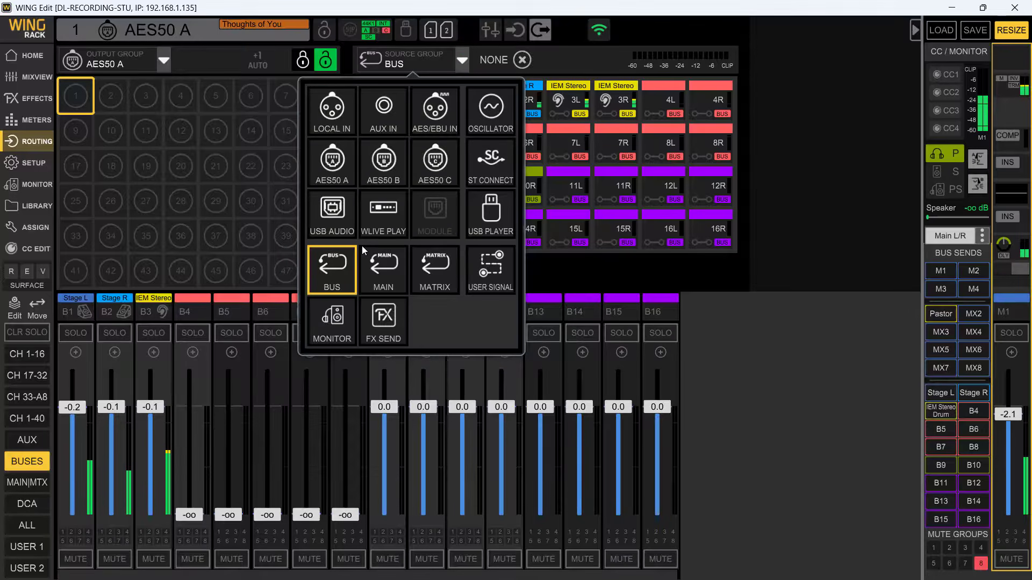
click(109, 63)
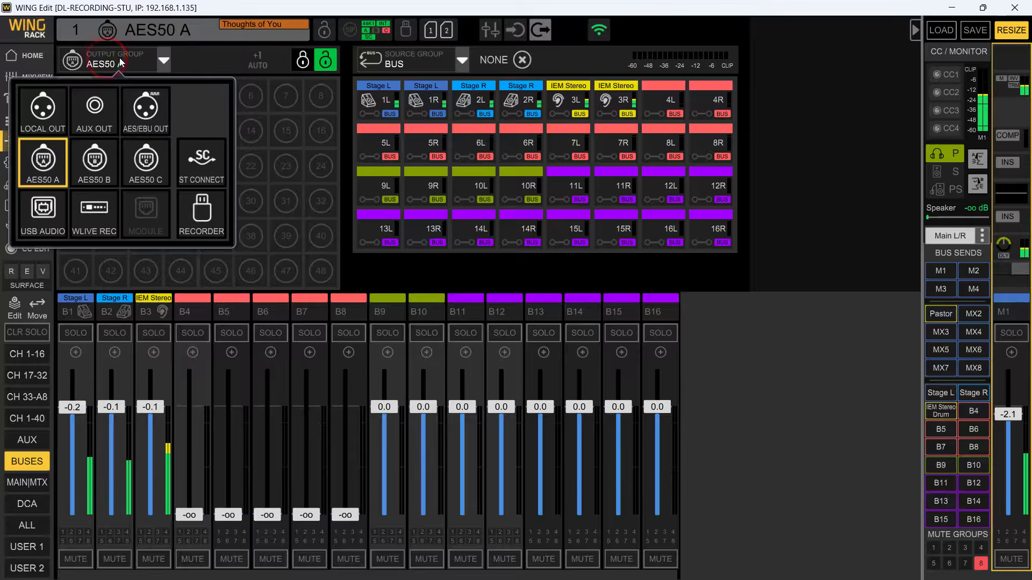
click(48, 150)
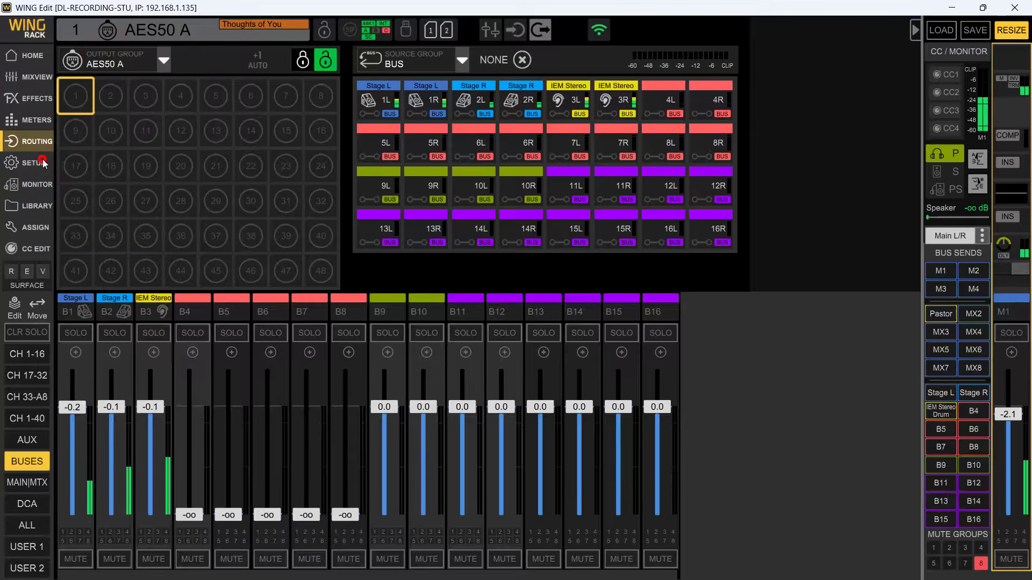
click(72, 97)
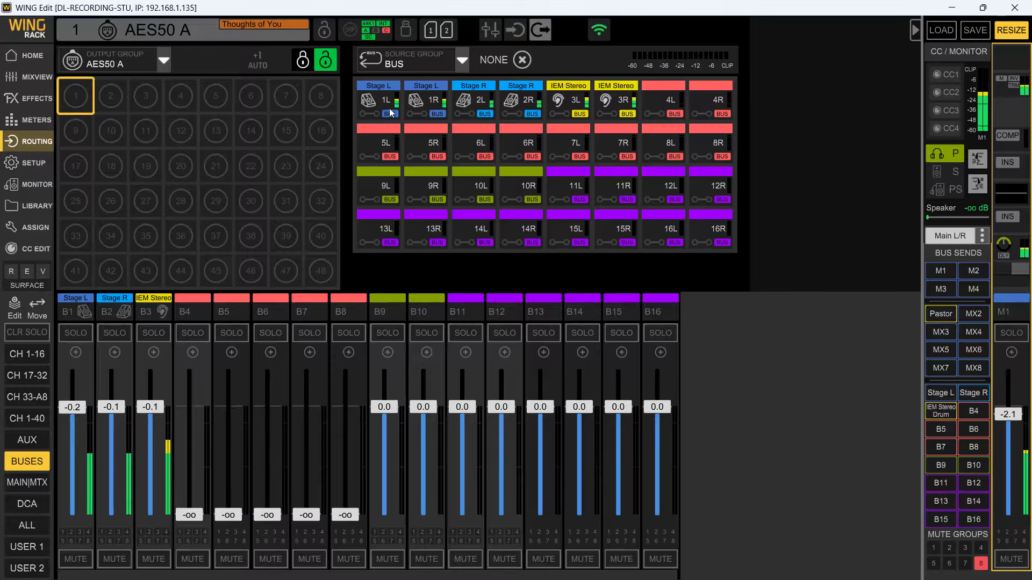
click(380, 105)
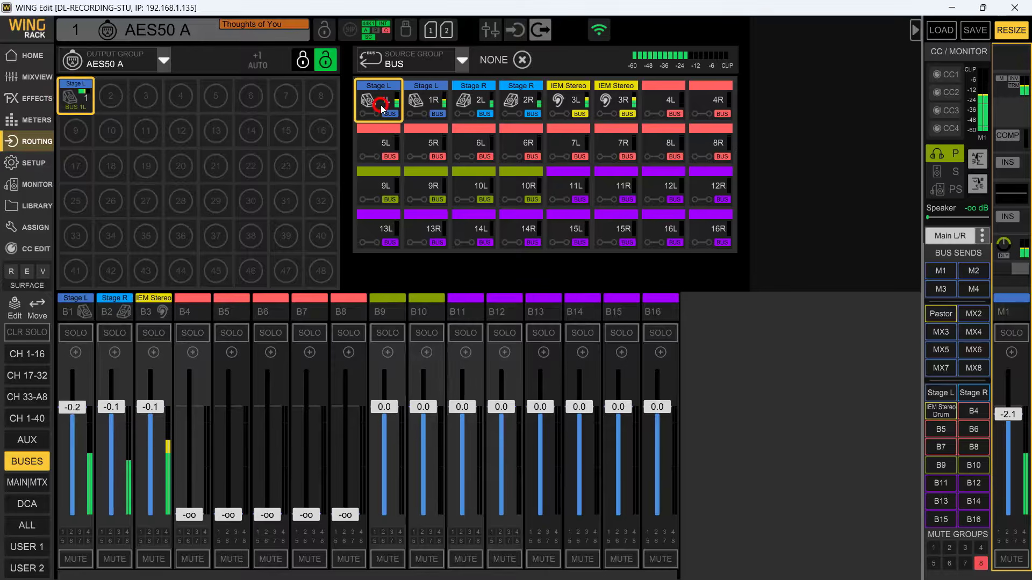
- Toggle the +1 Auto option on and off, and assign Stage R bus 2L to AES50 A output 2
click(109, 99)
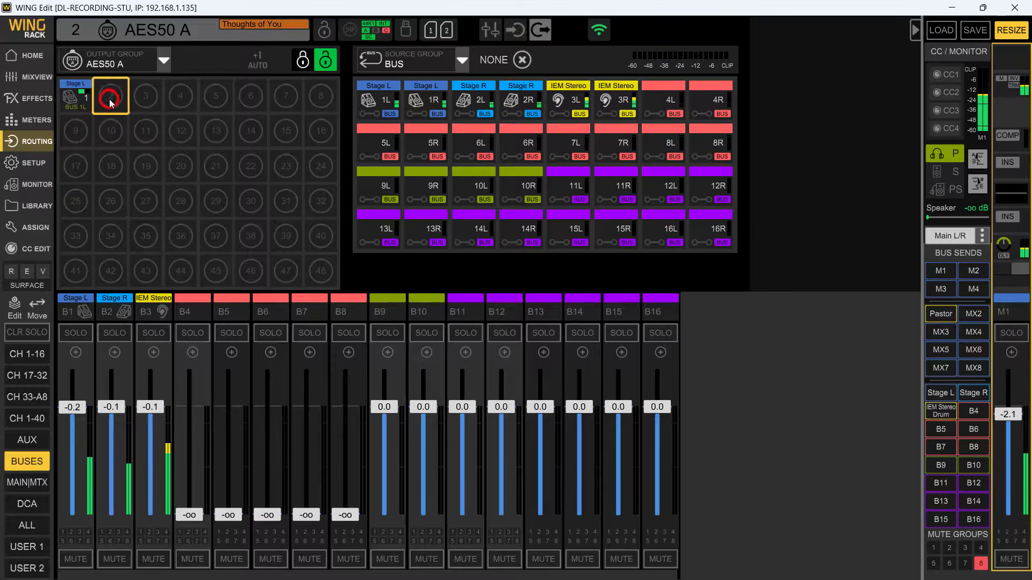
click(258, 63)
click(257, 66)
click(472, 107)
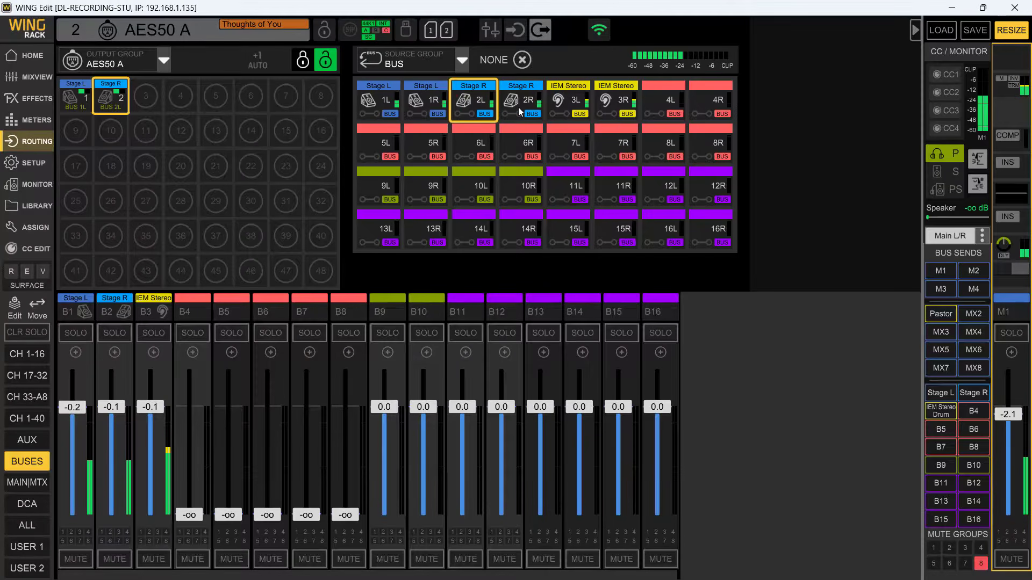
- Assign IEM Stereo Drum buses 3L and 3R to AES50 A outputs 3 and 4
click(150, 94)
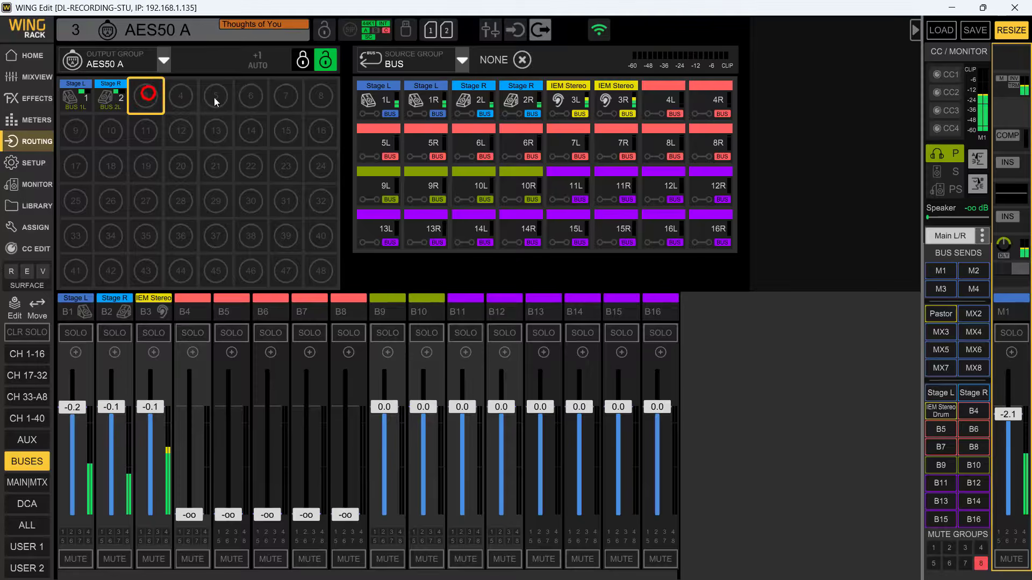
click(573, 106)
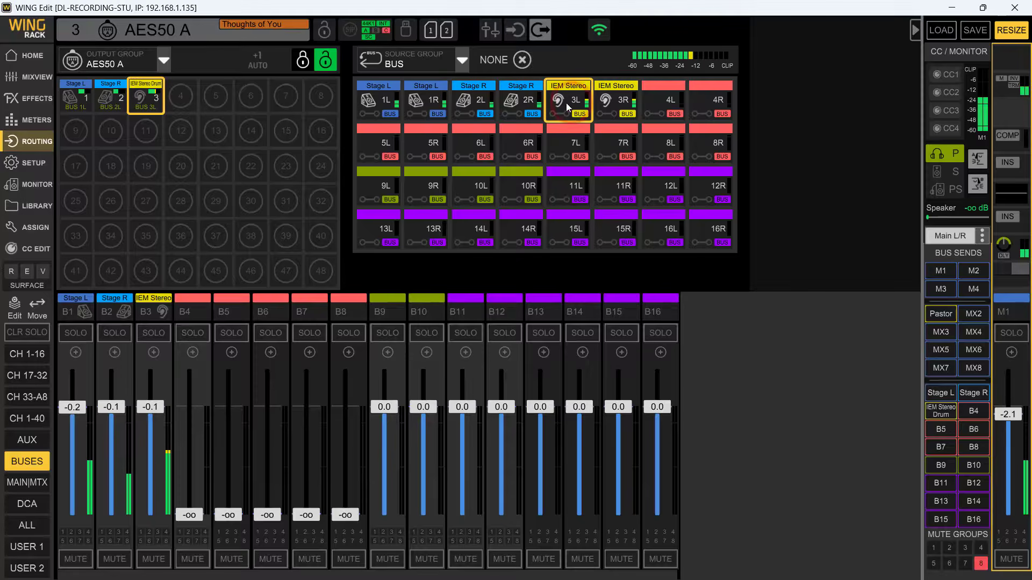
click(176, 99)
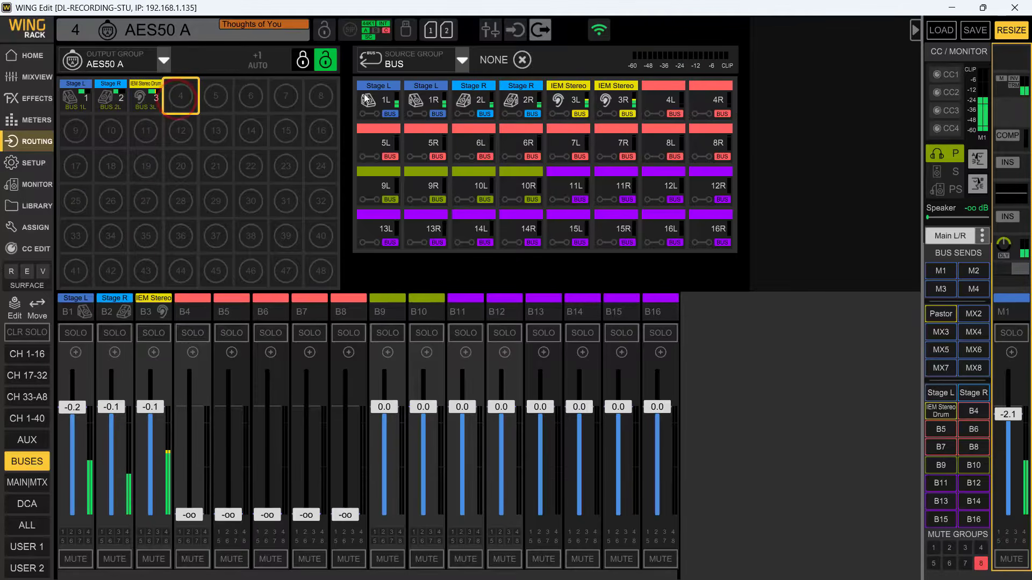
click(624, 107)
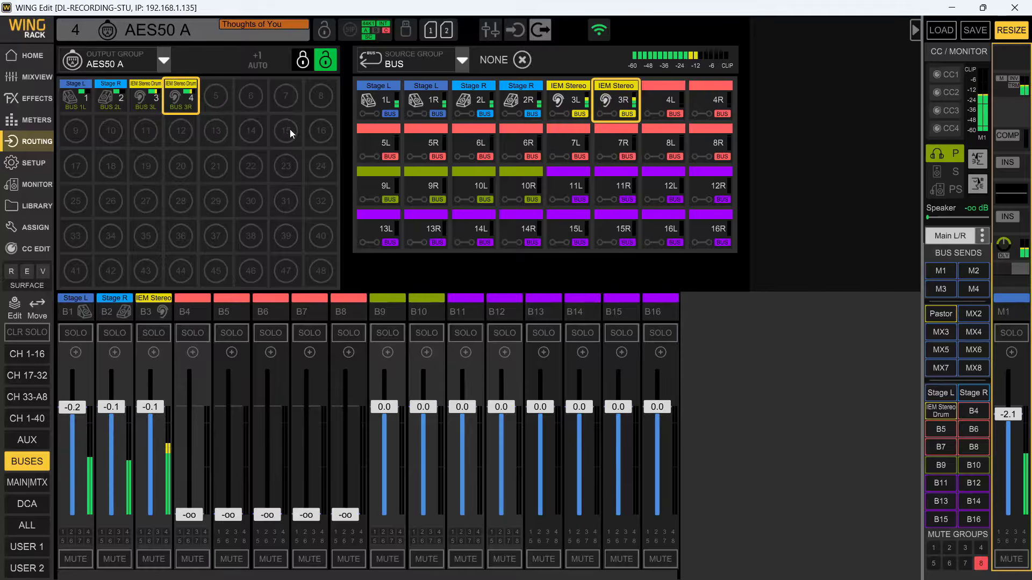
- Change the source group to Main and assign Main 1L and 1R to AES50 A outputs 7 and 8
click(283, 97)
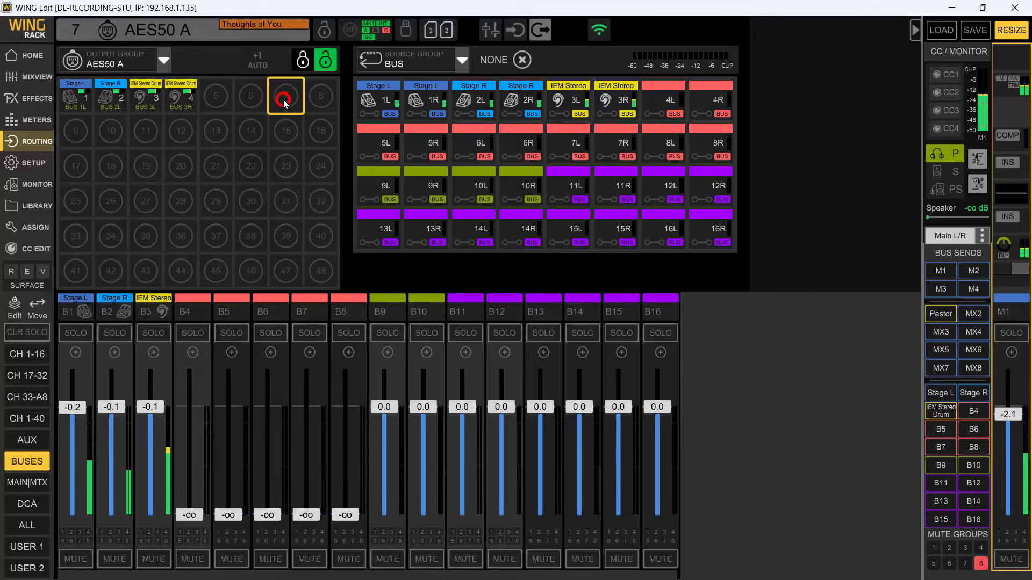
click(463, 63)
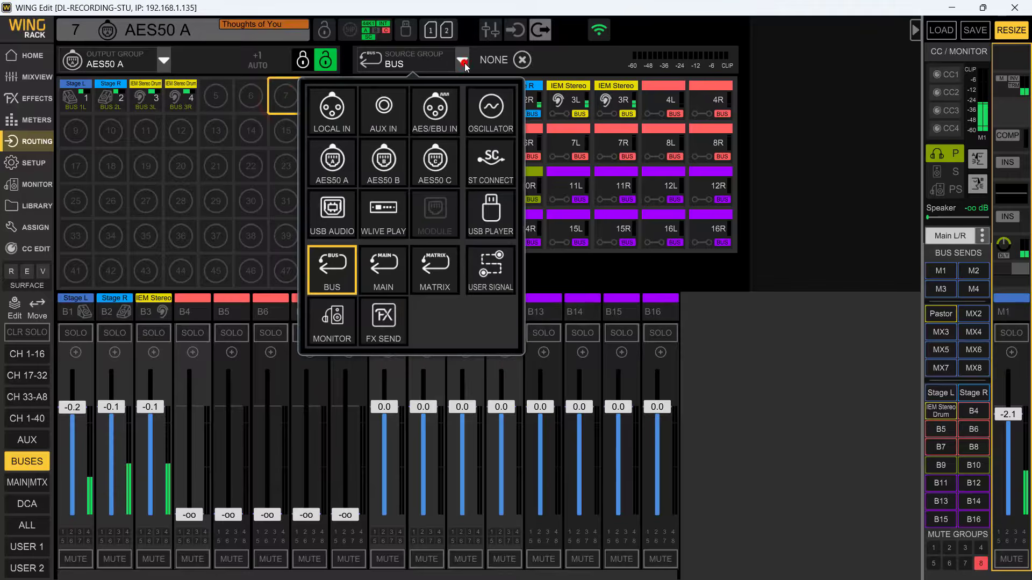
click(398, 271)
click(382, 102)
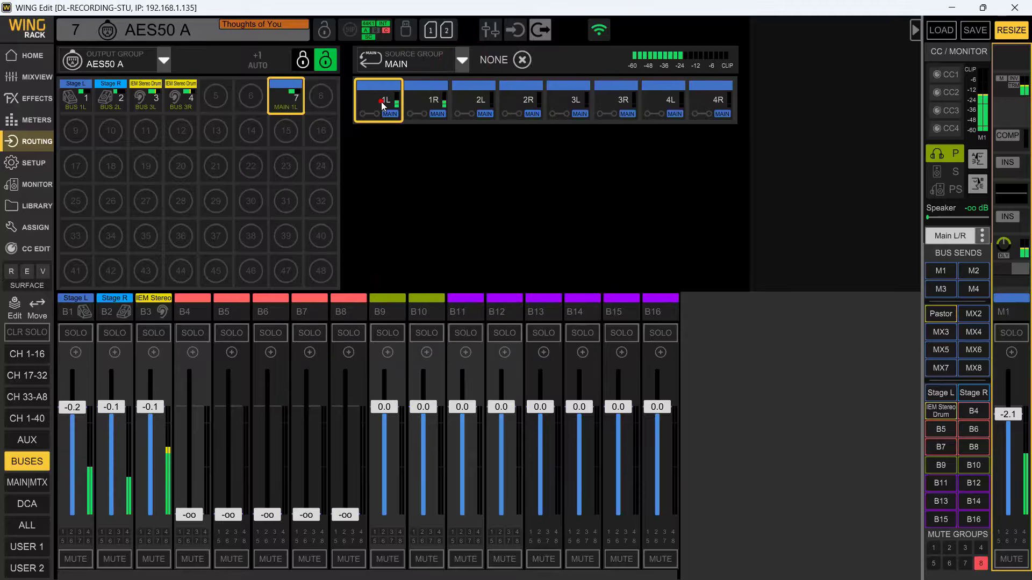
click(320, 98)
click(427, 104)
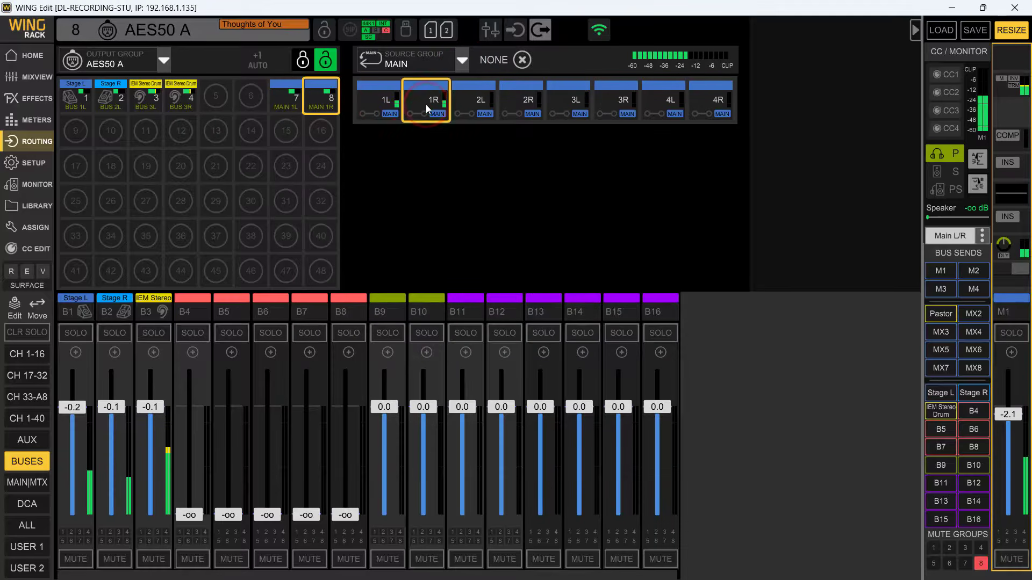
- Change the source group to Matrix and assign Pastor matrix 1L and 1R to AES50 A outputs 5 and 6
click(220, 99)
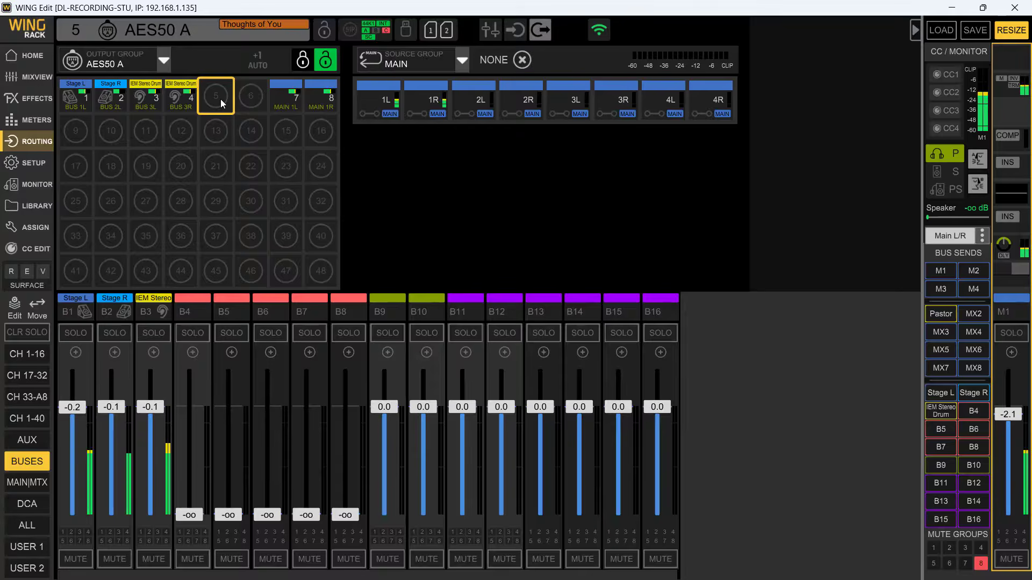
click(461, 62)
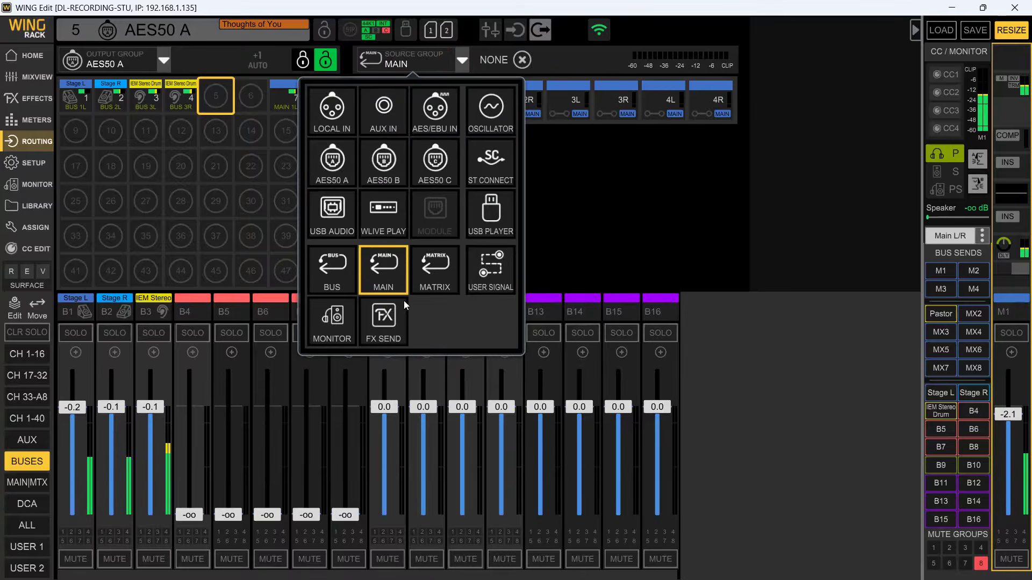
click(433, 267)
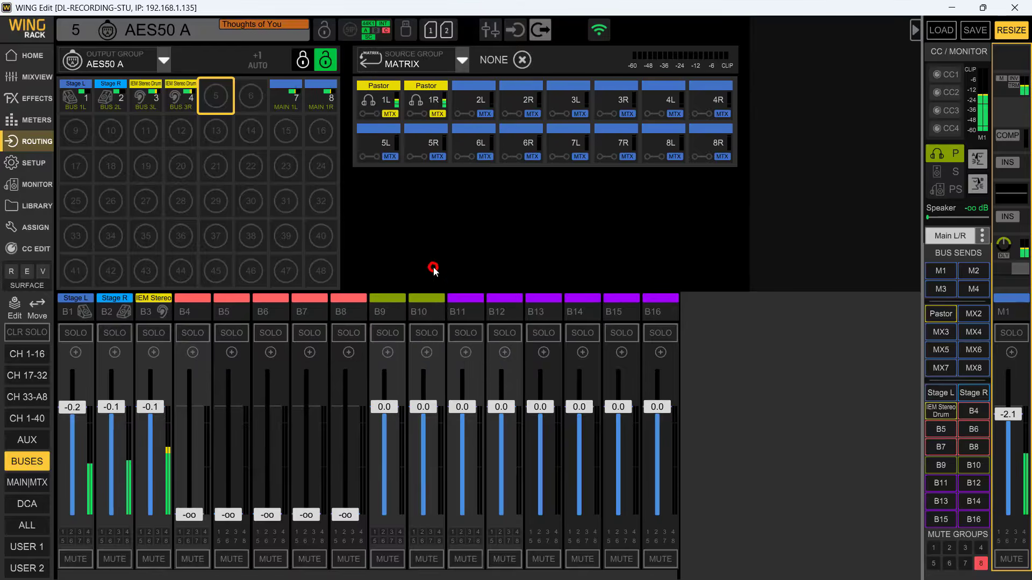
click(385, 109)
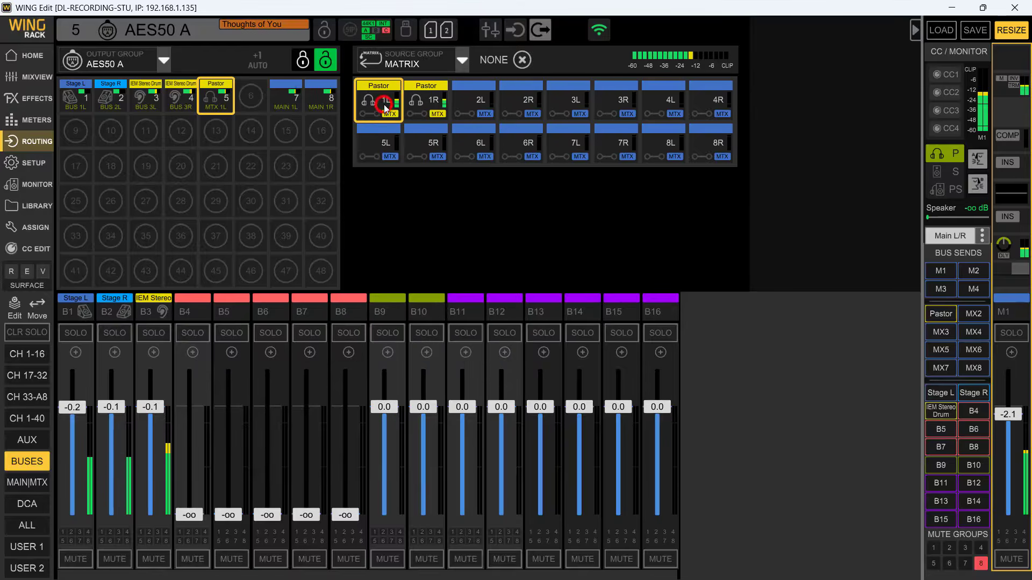
click(246, 102)
click(423, 113)
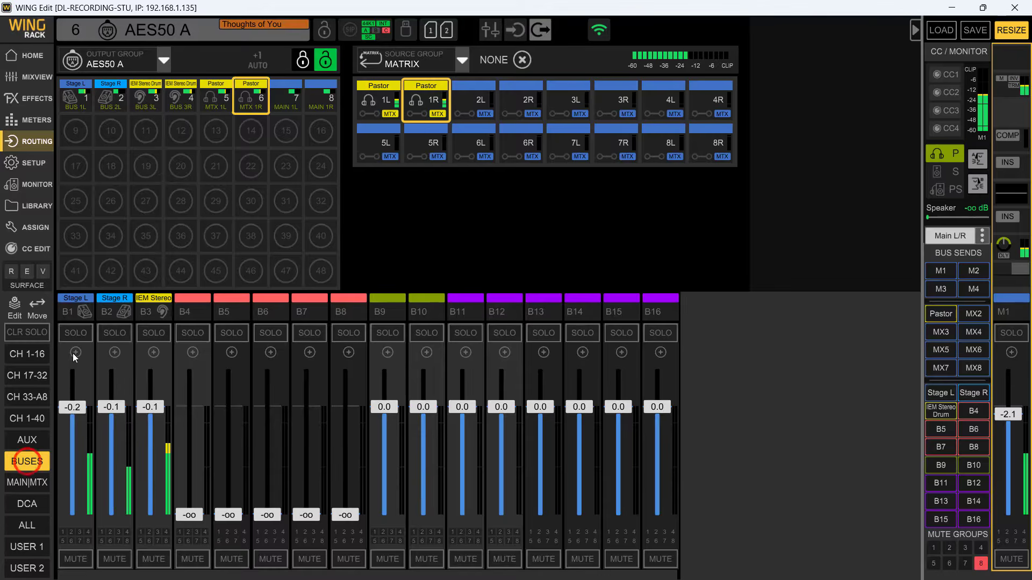
- Check the Pastor matrix among the main and matrix faders, and bring back the channel 1-16 faders
click(939, 313)
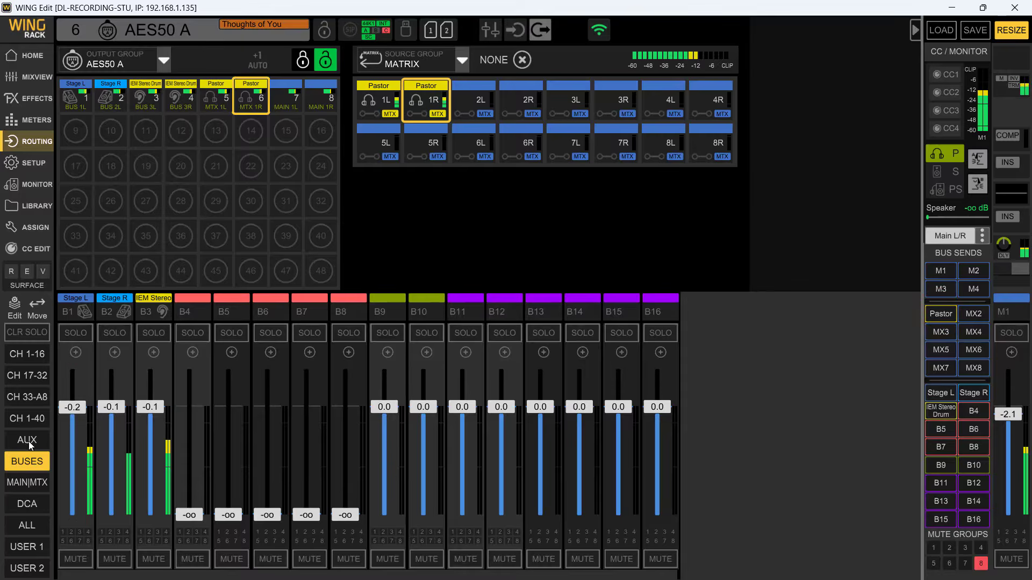
click(23, 482)
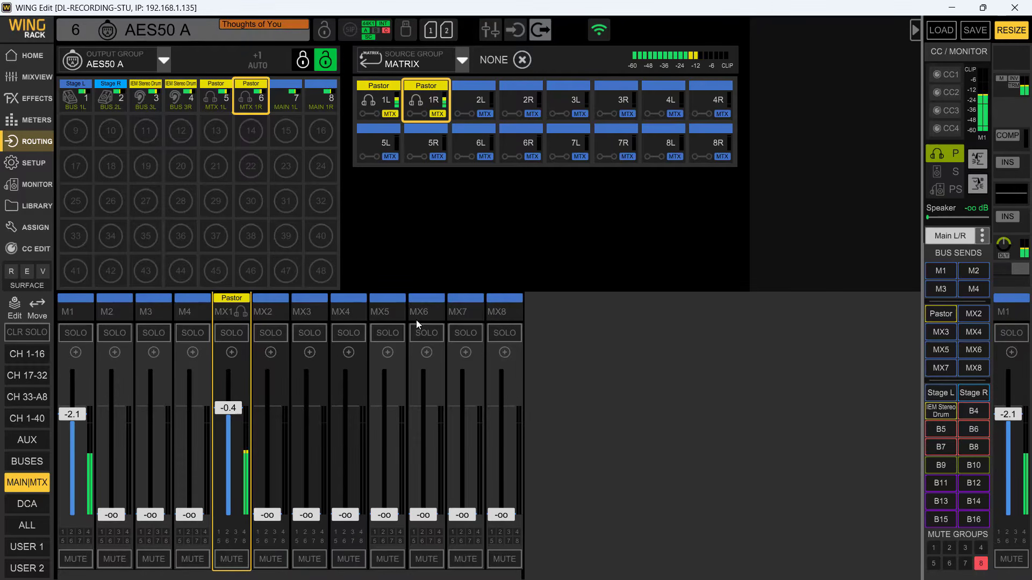
click(42, 355)
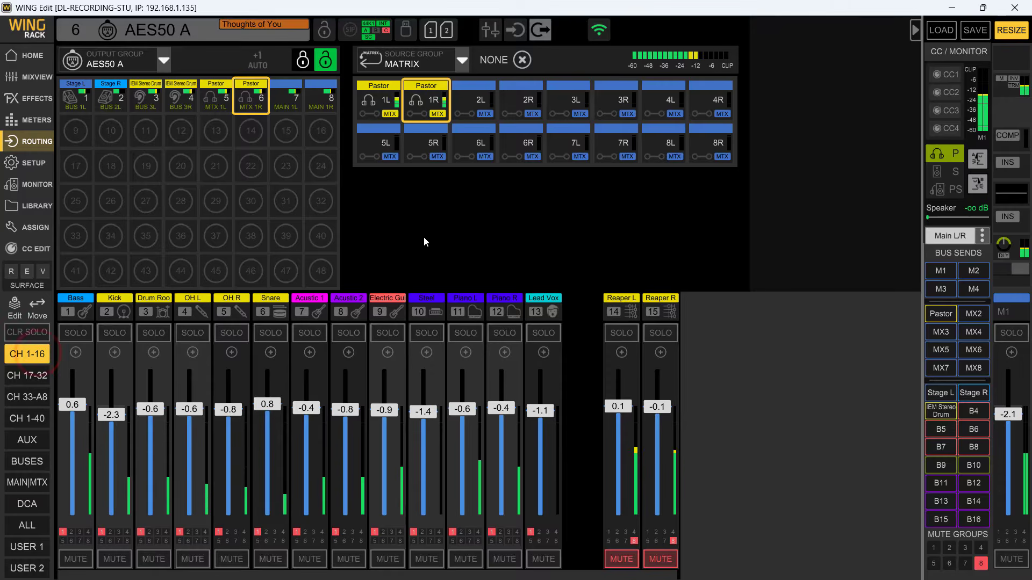
- View the Local Out assignments, and switch the routing to the USB Audio input sources with the Bass source on USB 1 selected
click(164, 60)
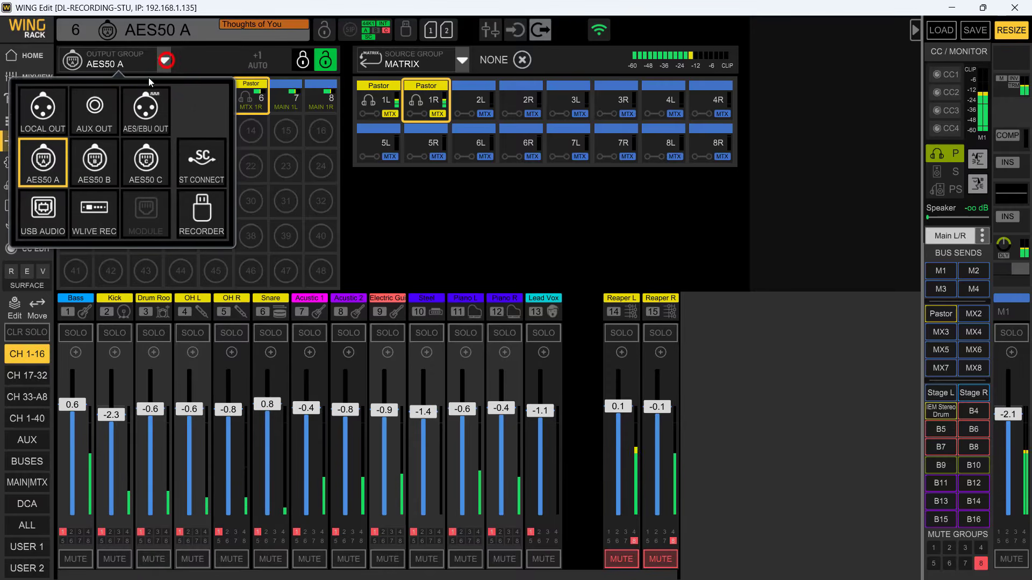
click(59, 110)
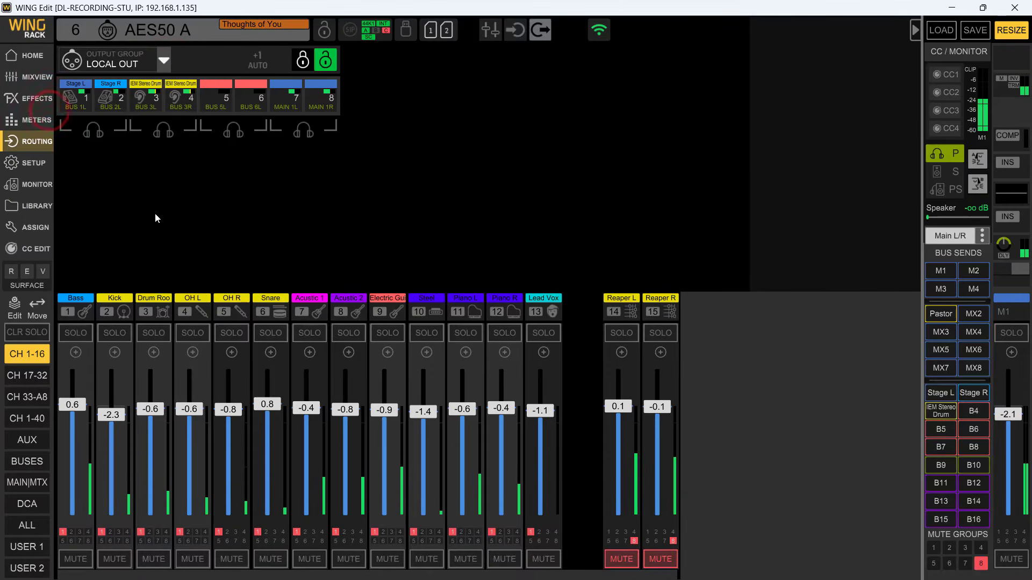
click(505, 29)
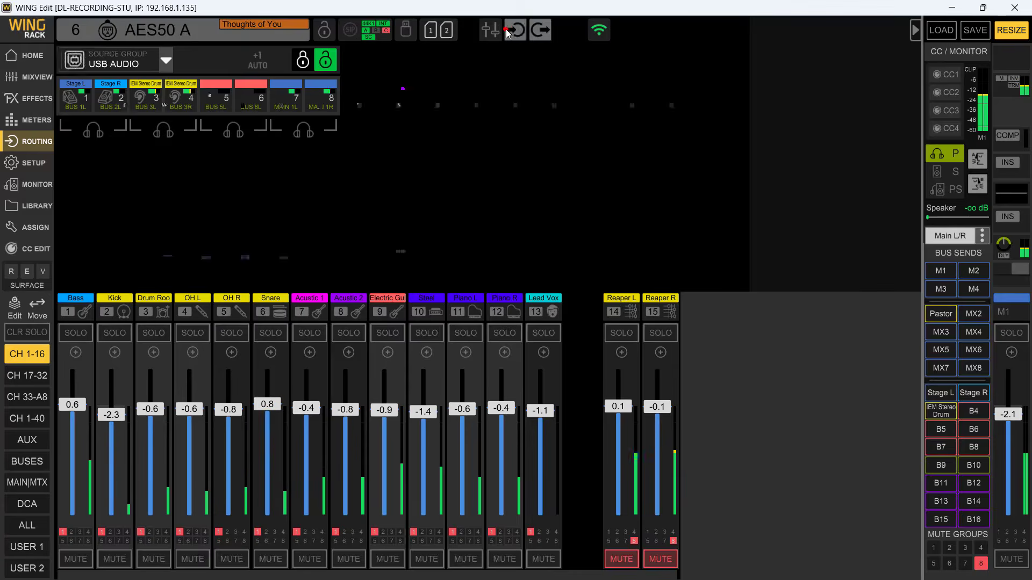
click(80, 103)
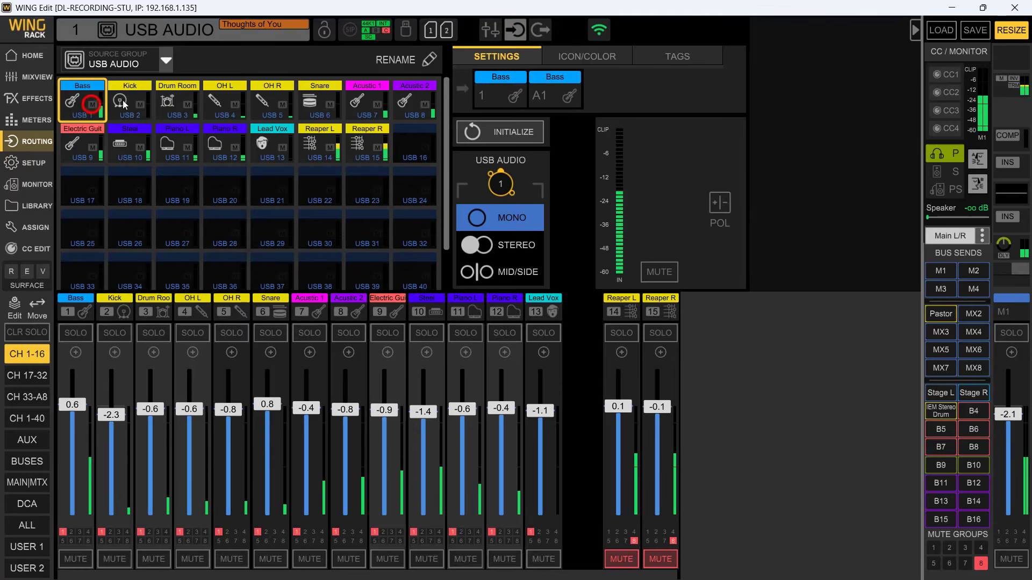